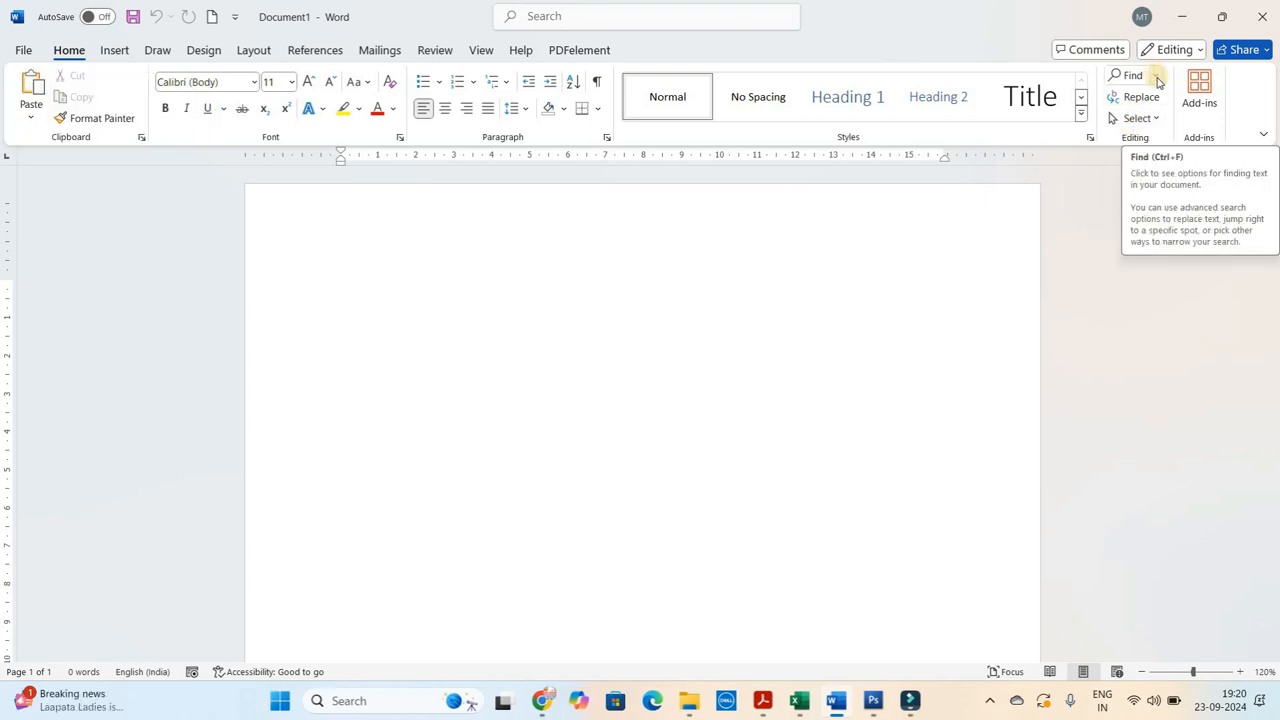
click(1157, 78)
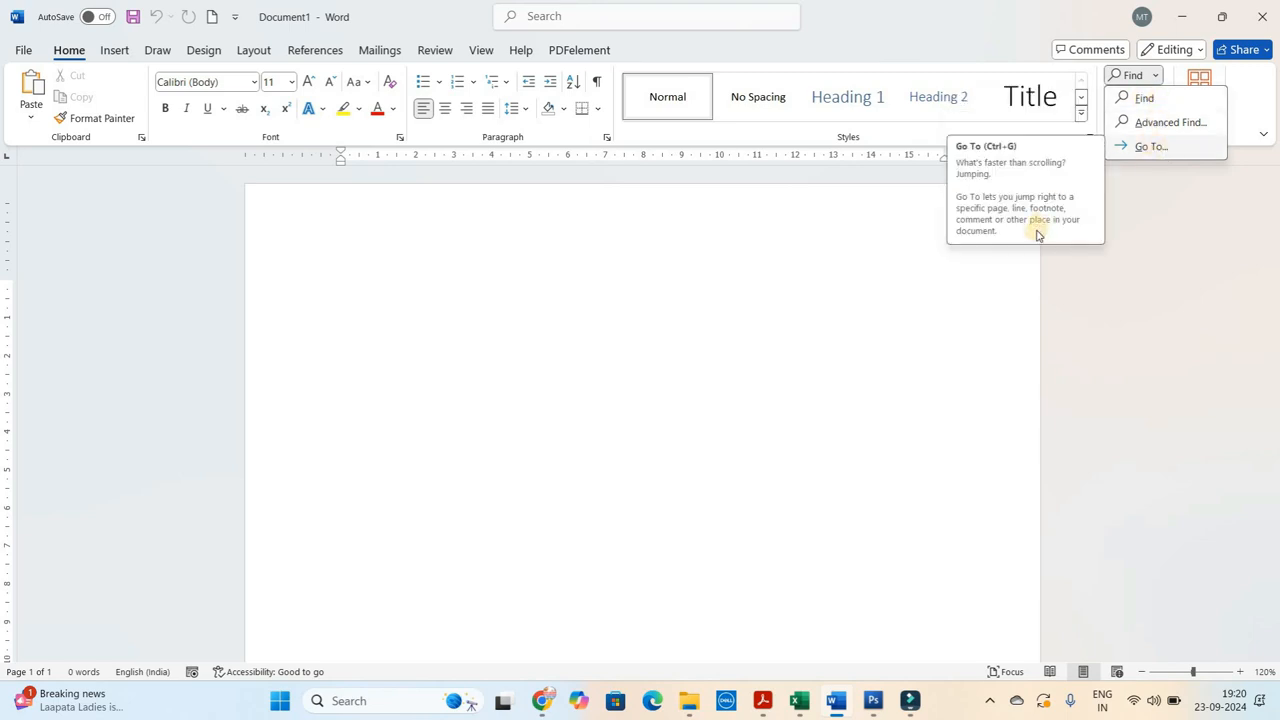
click(960, 300)
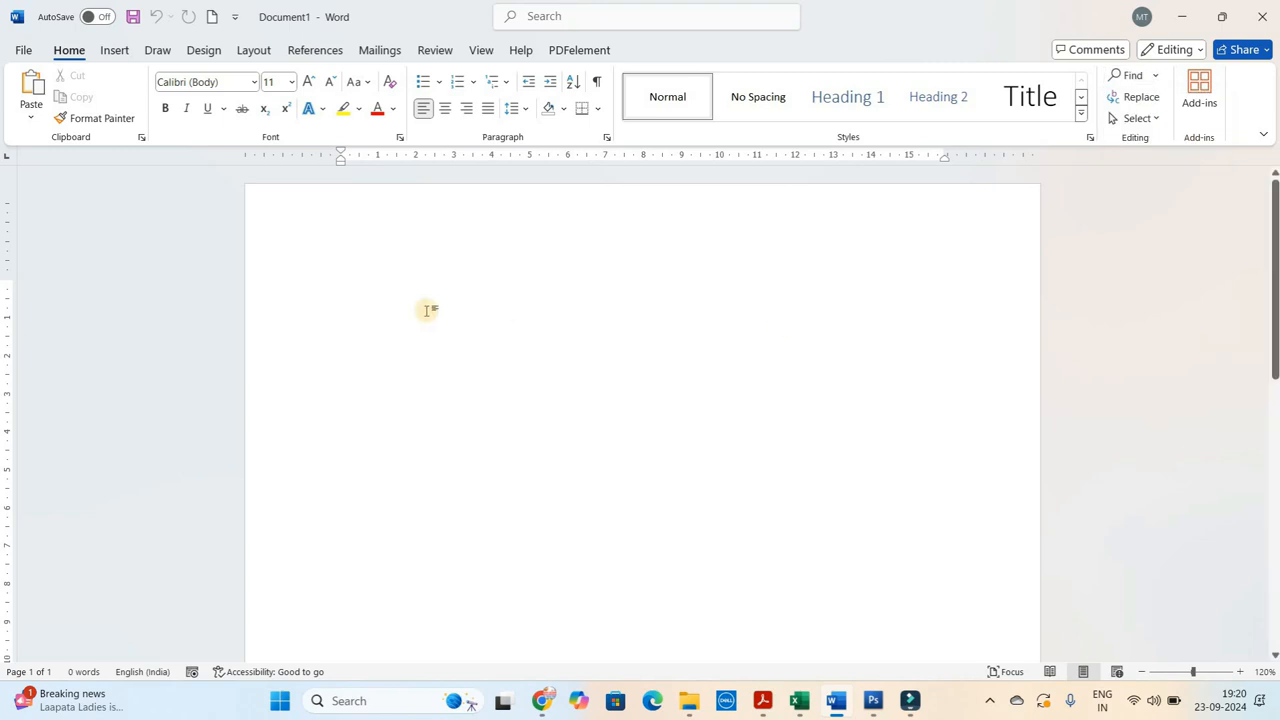
Generate sample paragraphs in the blank document with =rand()
text(=)
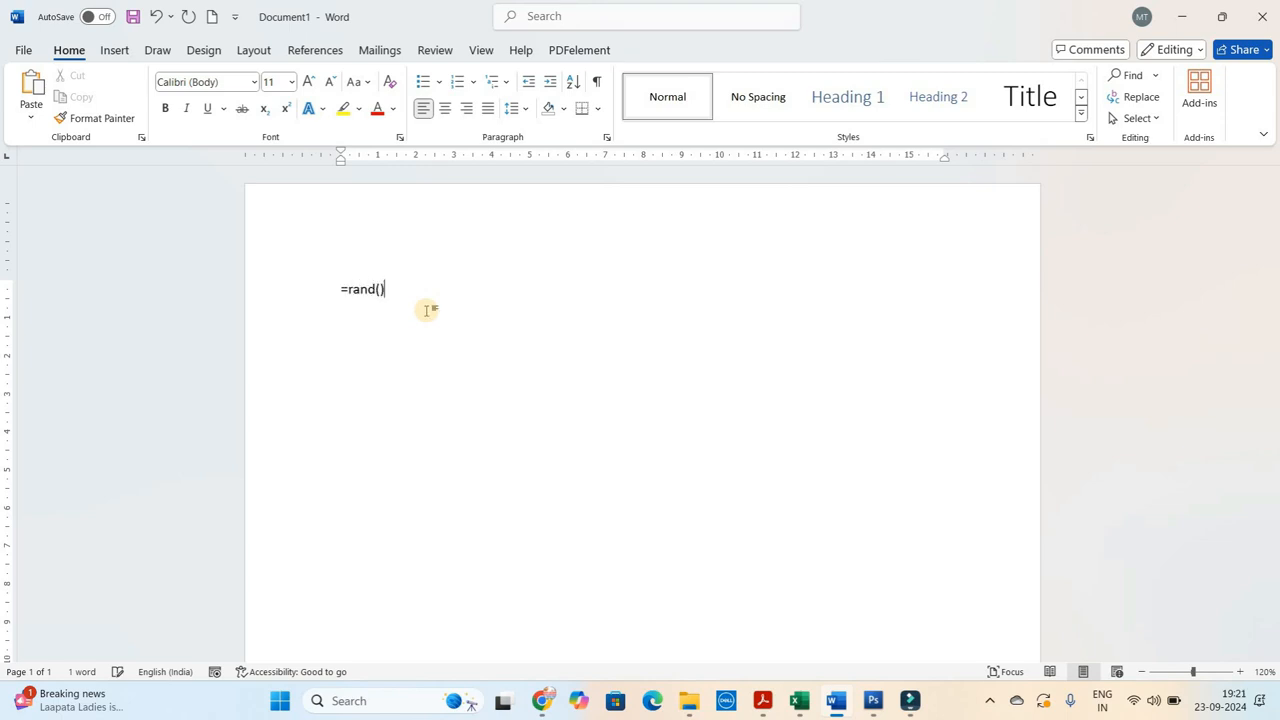
text(rand())
key(Return)
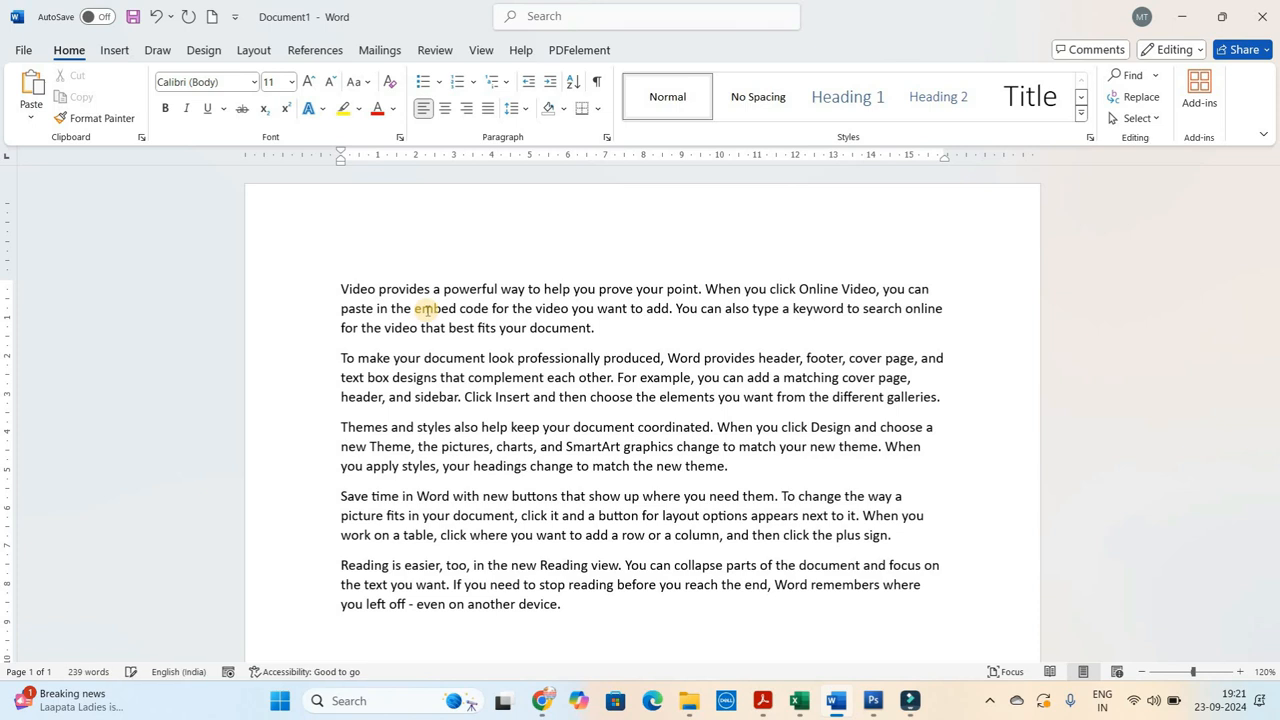
Enlarge all the document text to 14 pt and justify its paragraphs
key(ctrl+a)
key(ctrl+bracketright)
key(ctrl+bracketright)
key(ctrl+bracketright)
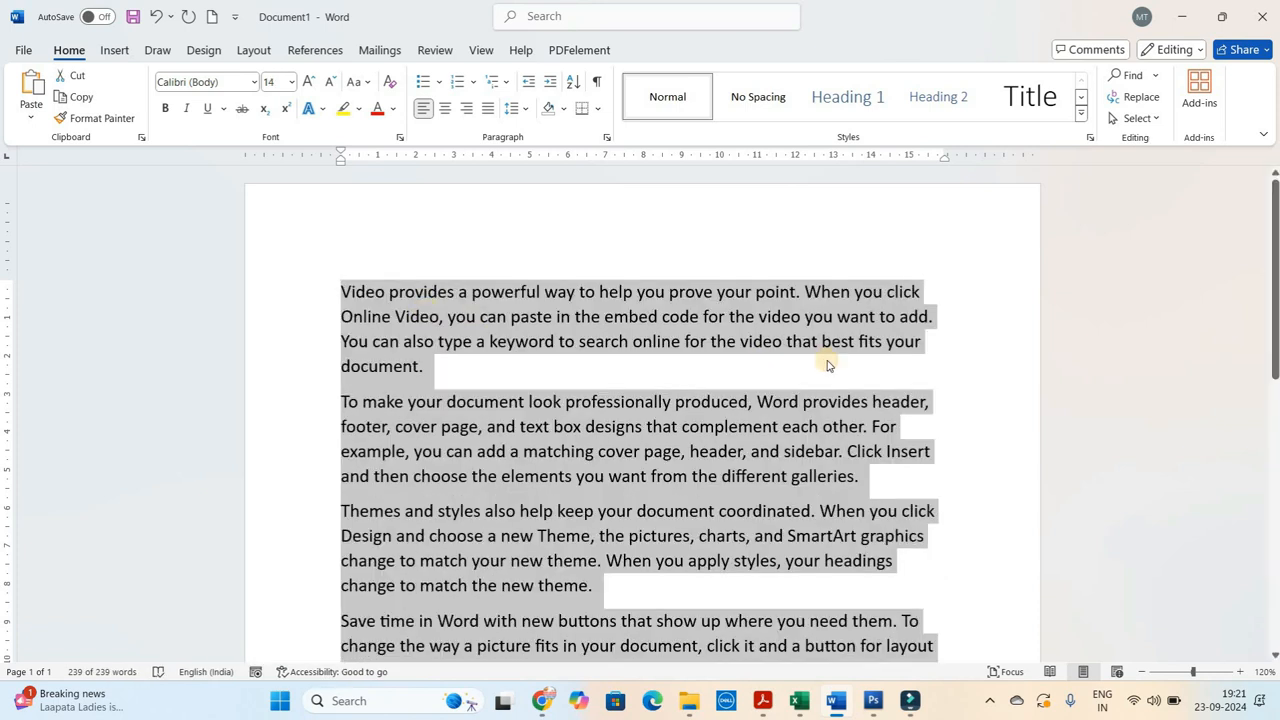
click(828, 360)
key(ctrl+a)
key(ctrl+j)
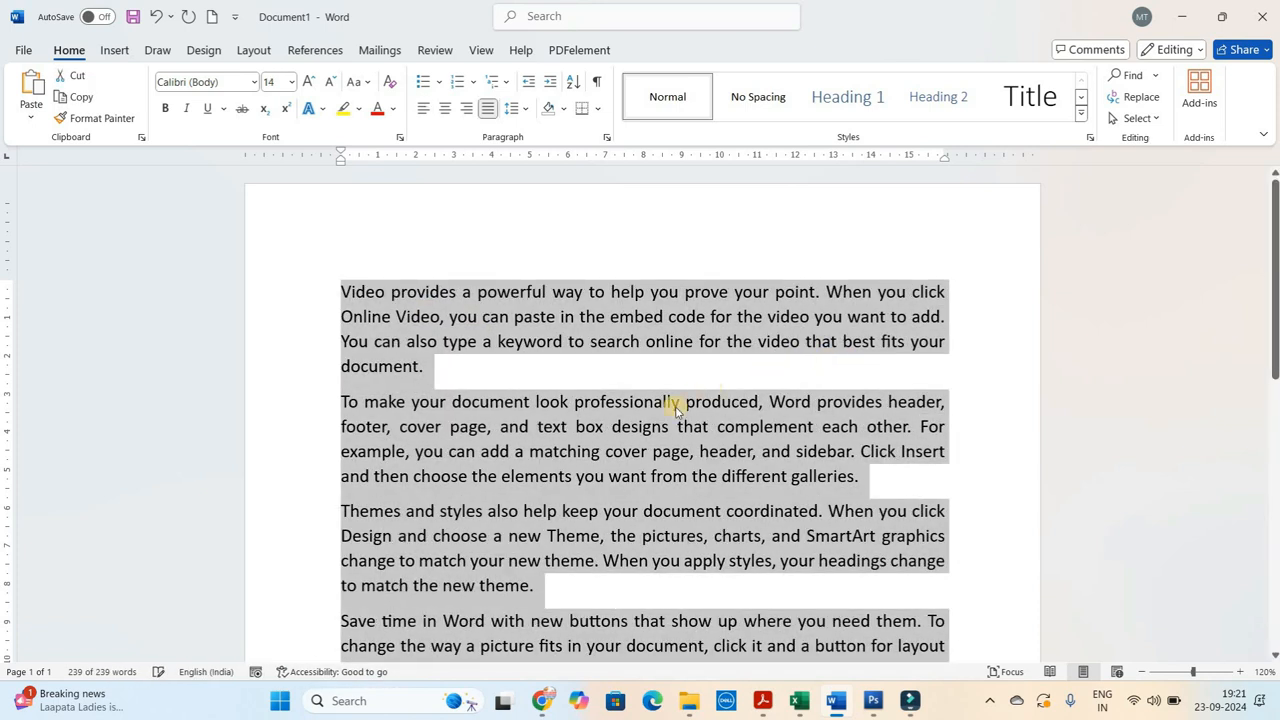
click(677, 402)
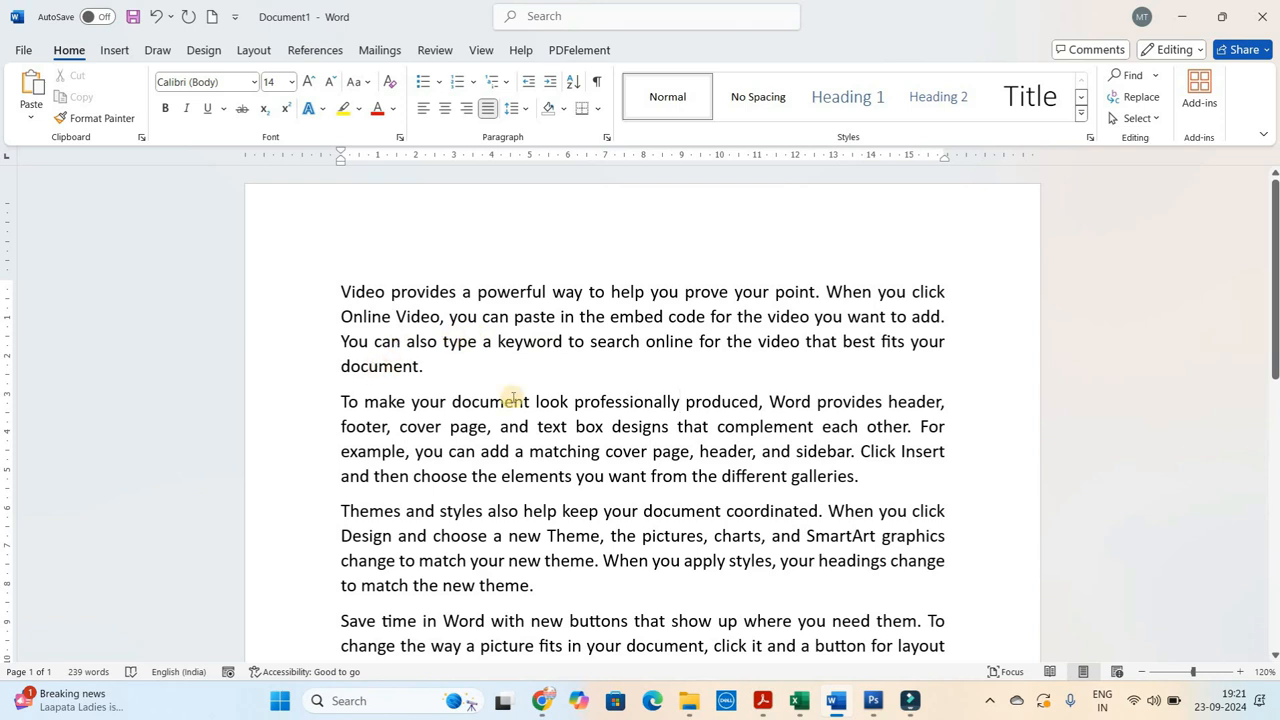
click(662, 510)
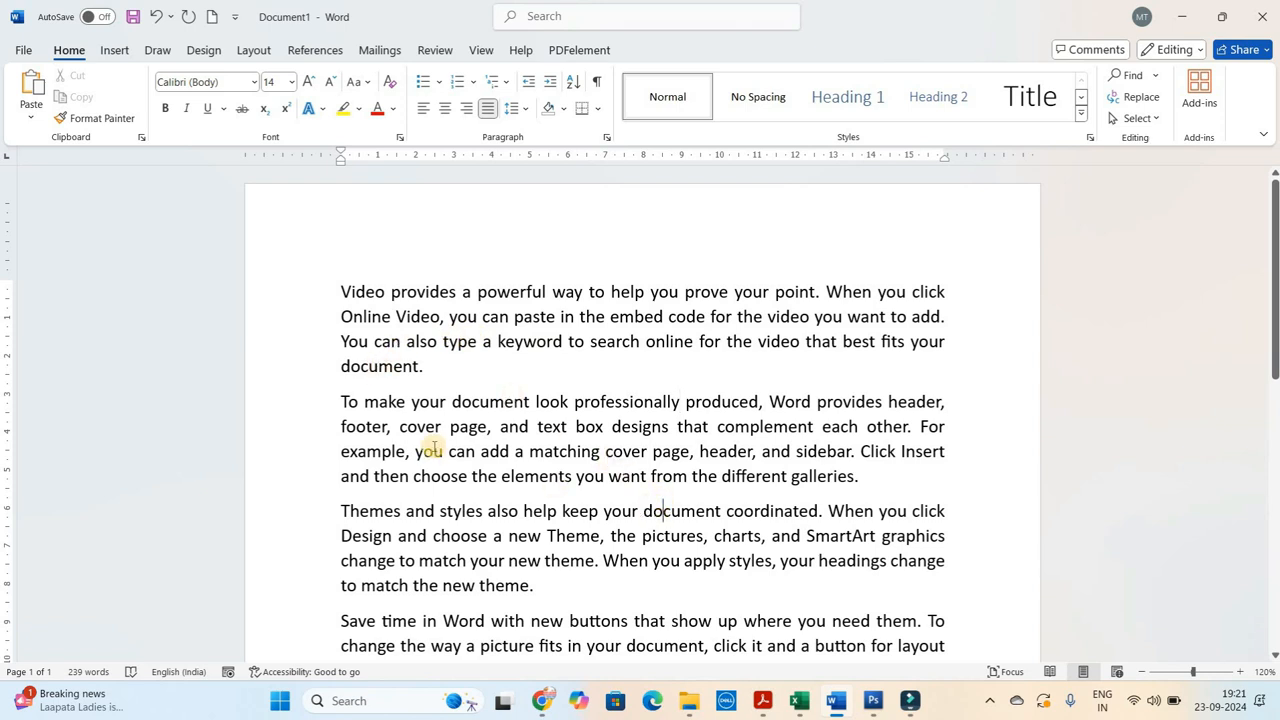
double_click(378, 368)
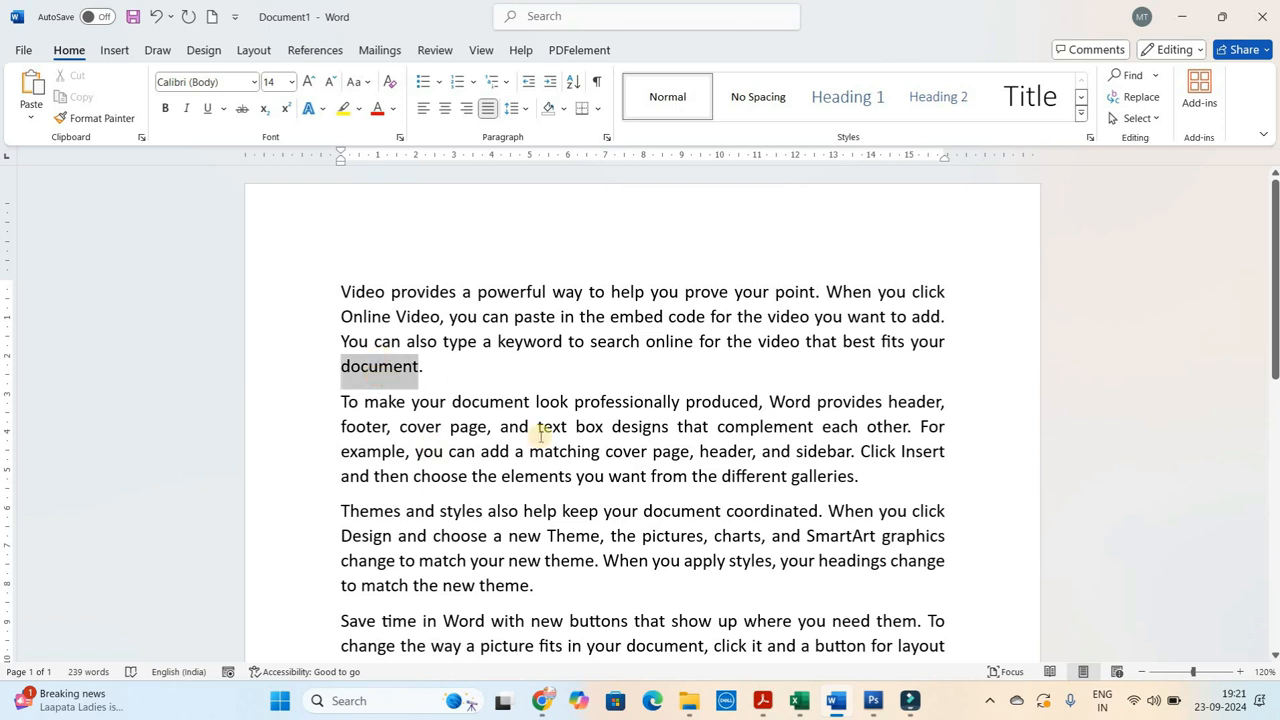
click(680, 463)
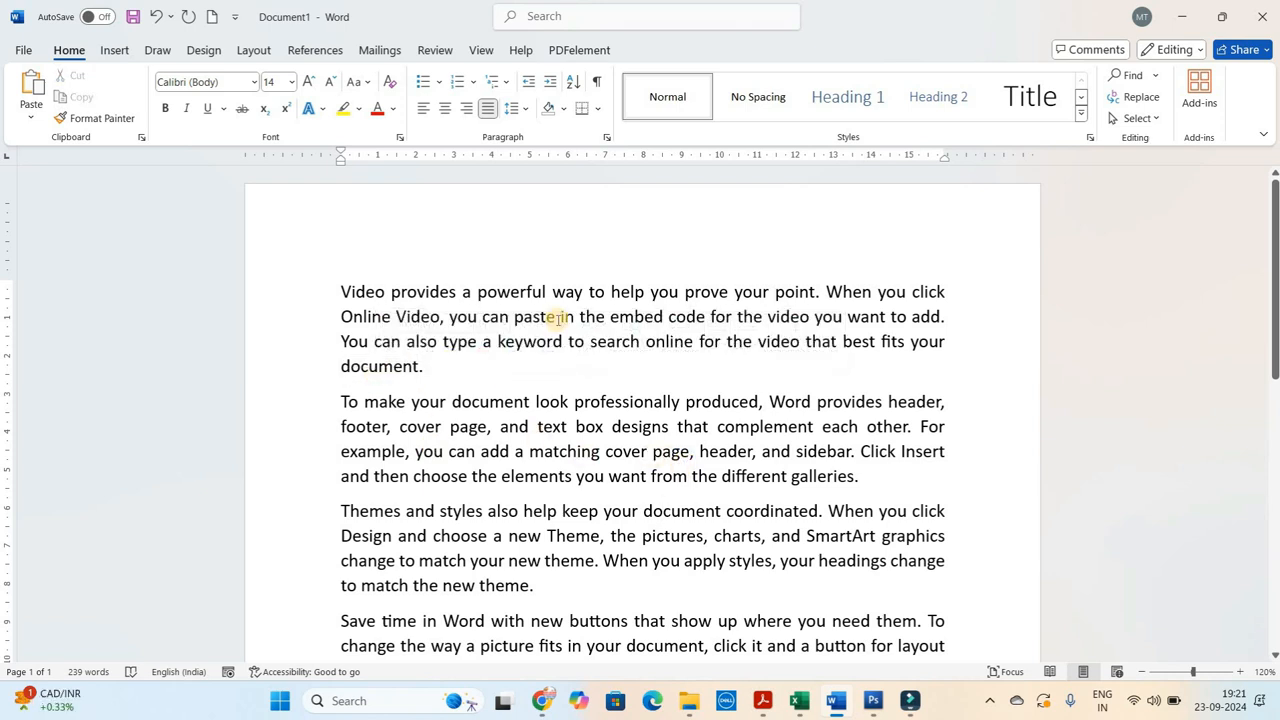
click(510, 318)
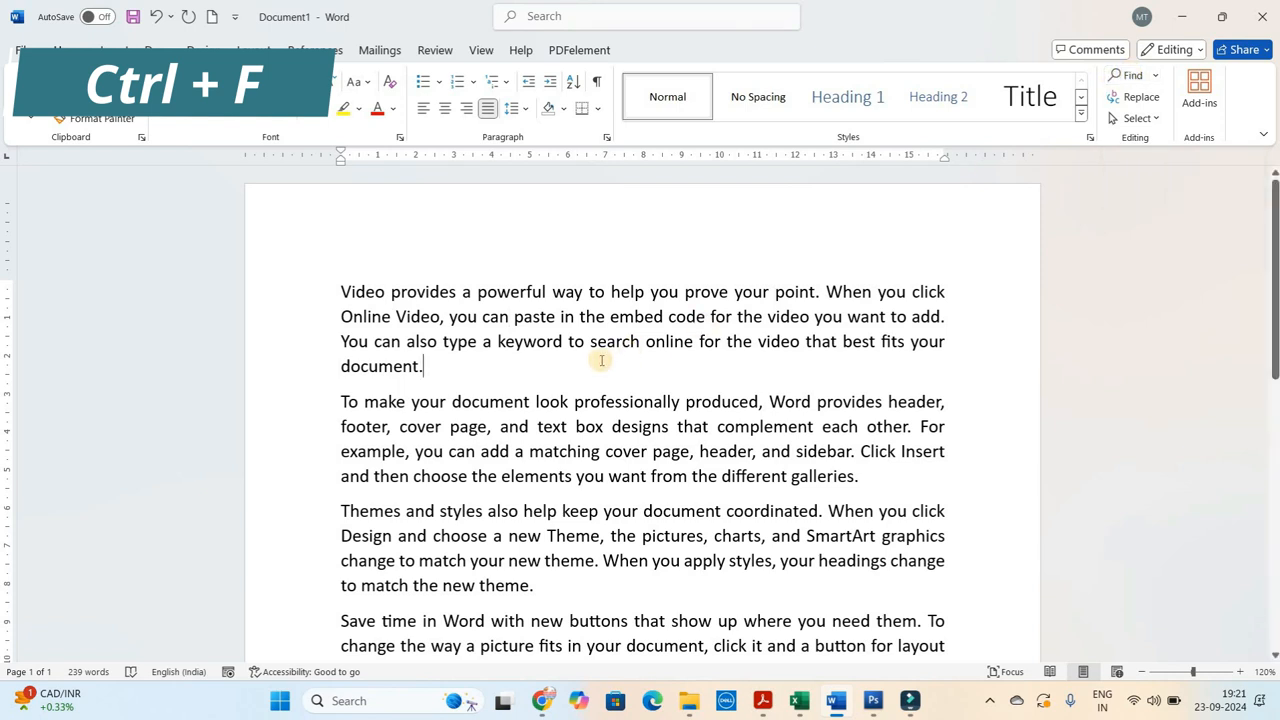
Search the text for the word "document", look through the highlighted matches, and close the search
key(ctrl+f)
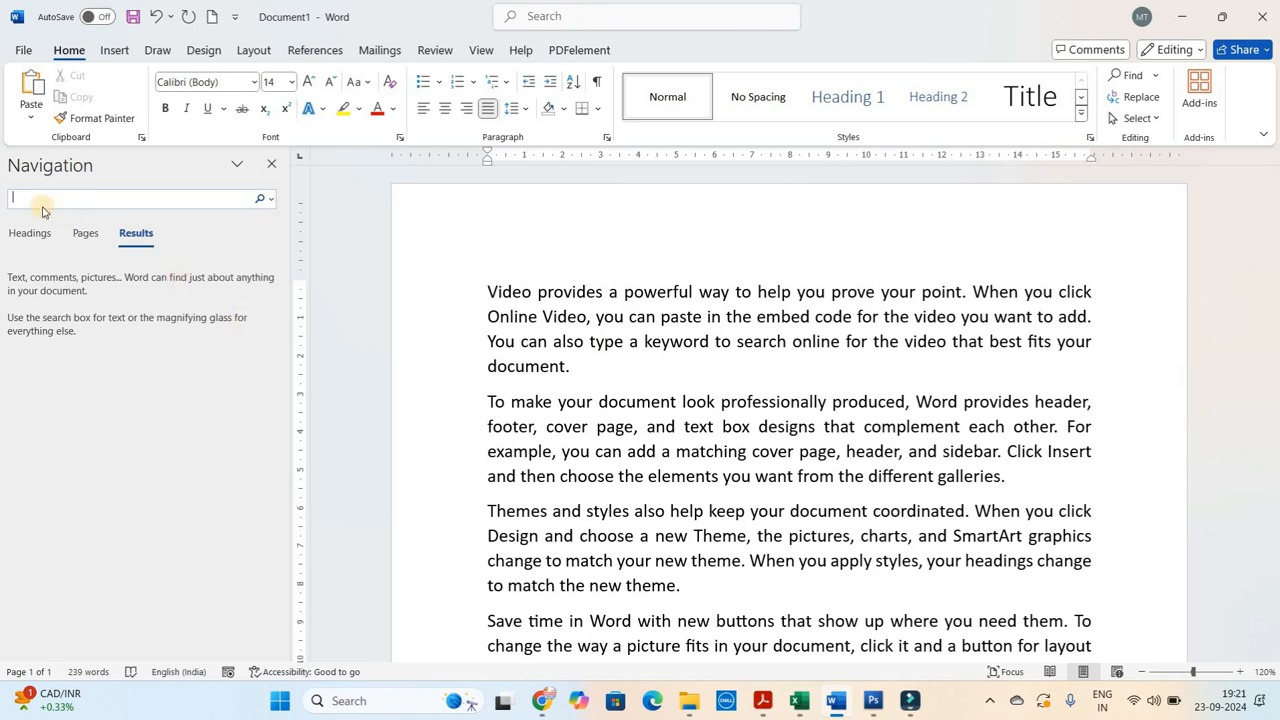
text(document)
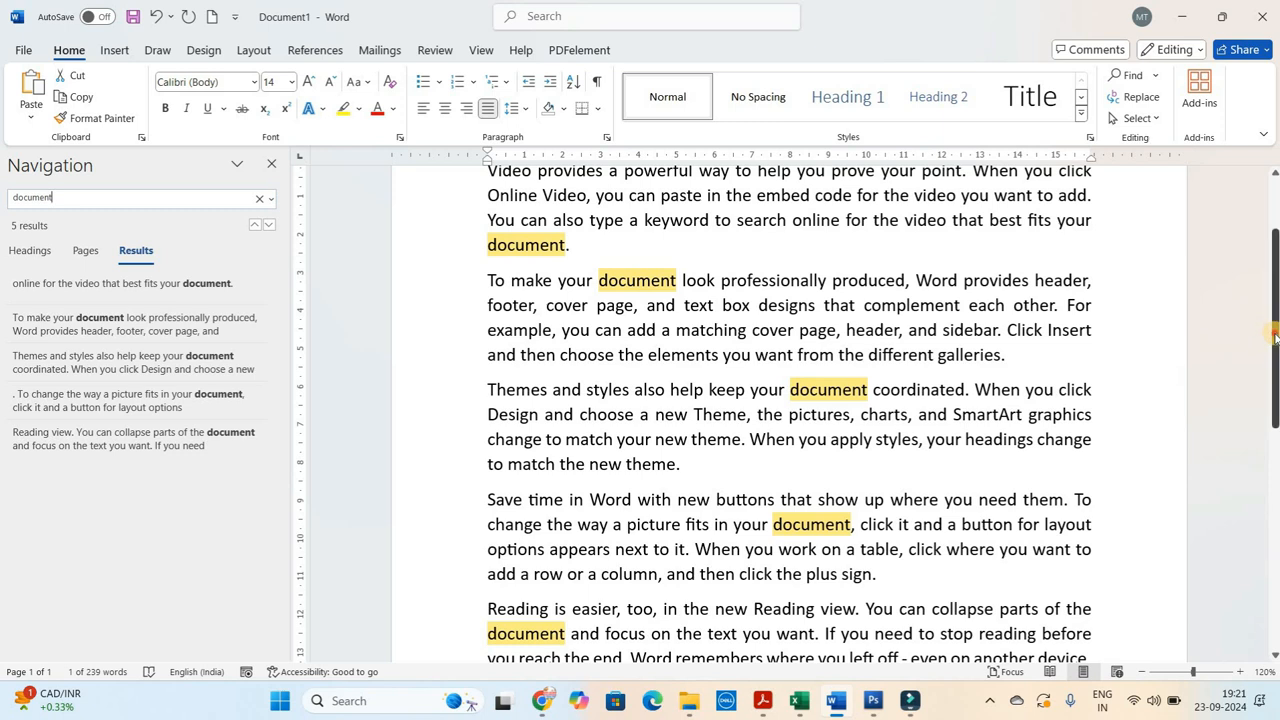
scroll(1273, 400, down, 3)
drag(1273, 400, 1268, 359)
click(621, 325)
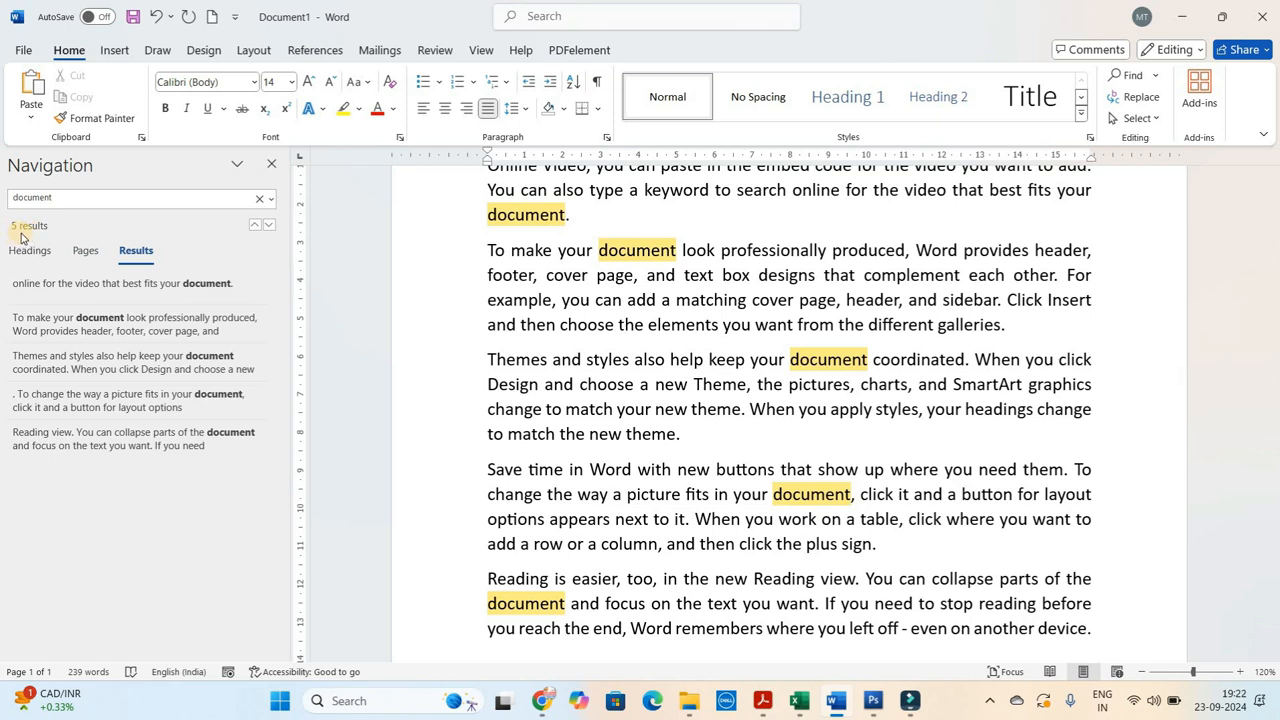
mouse_move(1275, 403)
mouse_down()
mouse_move(1275, 373)
mouse_move(1275, 396)
mouse_up()
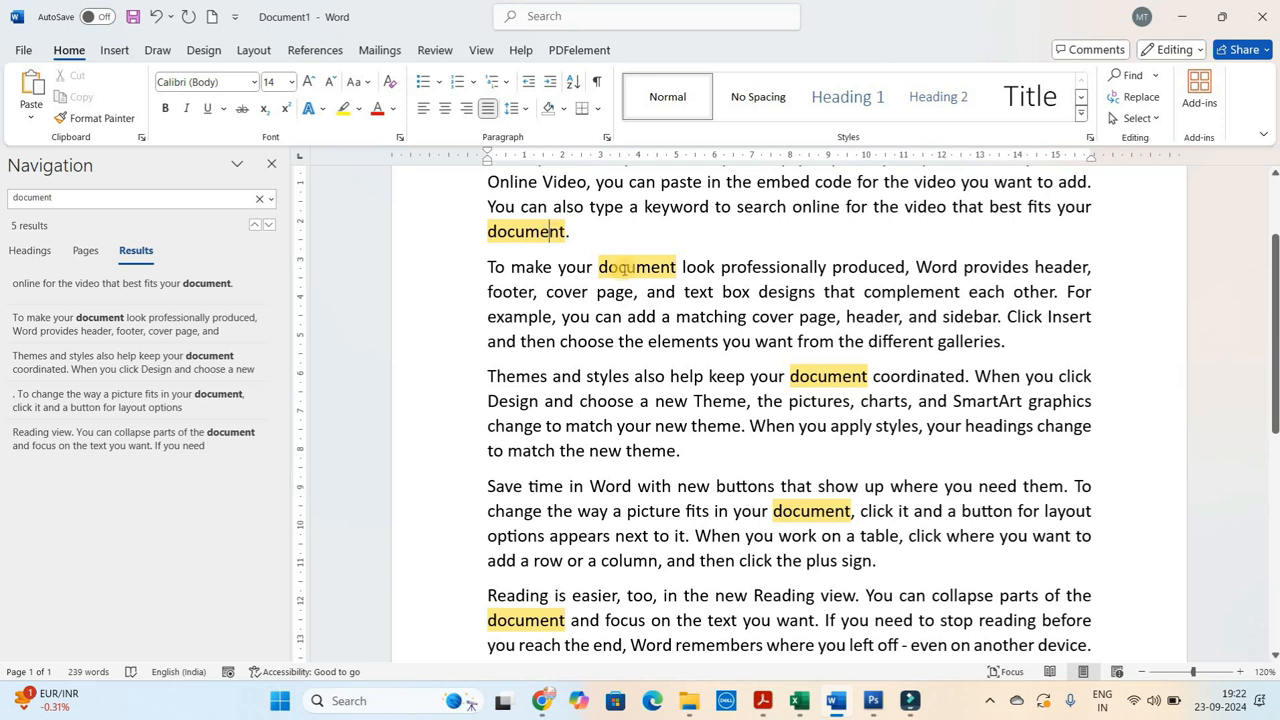
click(818, 376)
click(1133, 75)
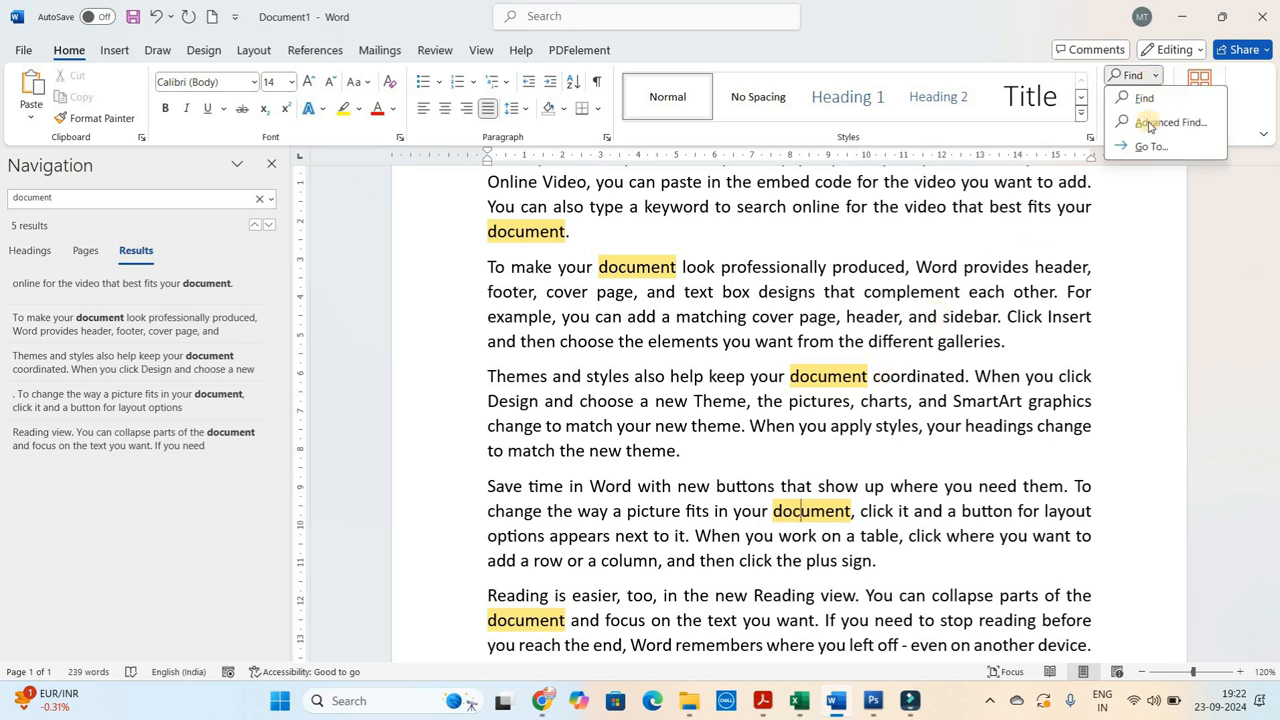
click(645, 265)
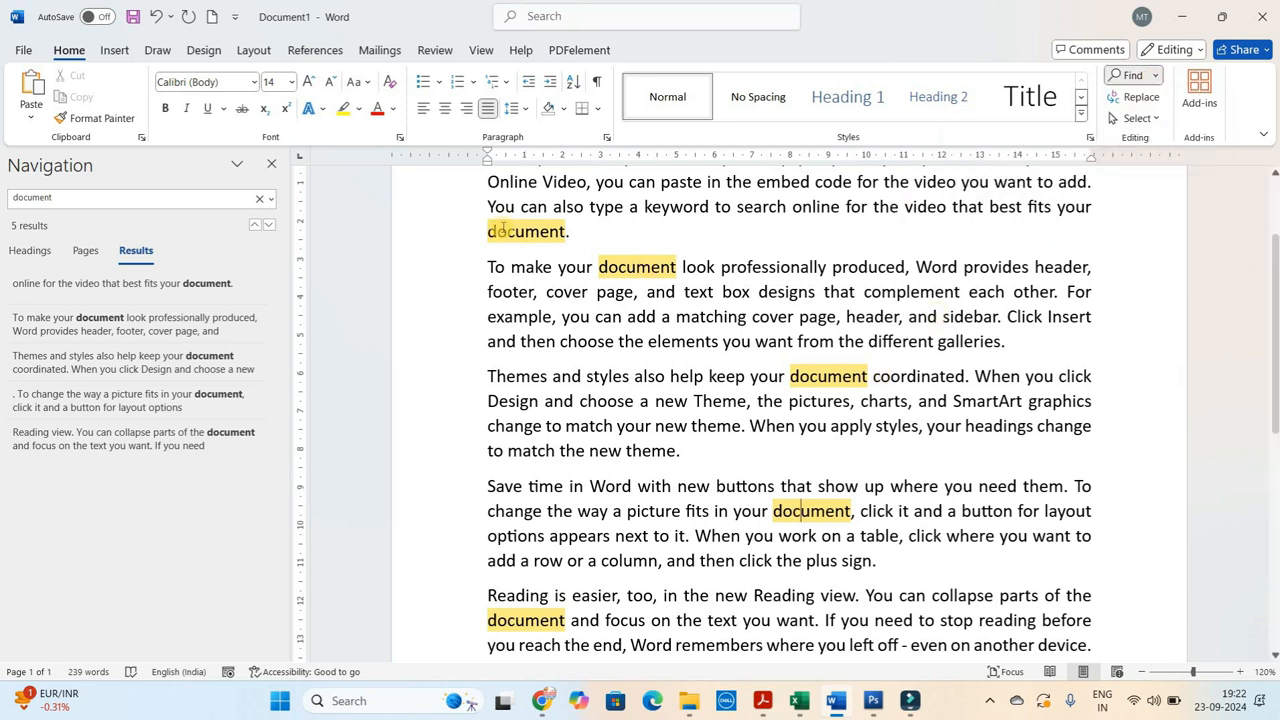
click(270, 165)
Select every occurrence of "Document" in the main document using Advanced Find
click(1155, 80)
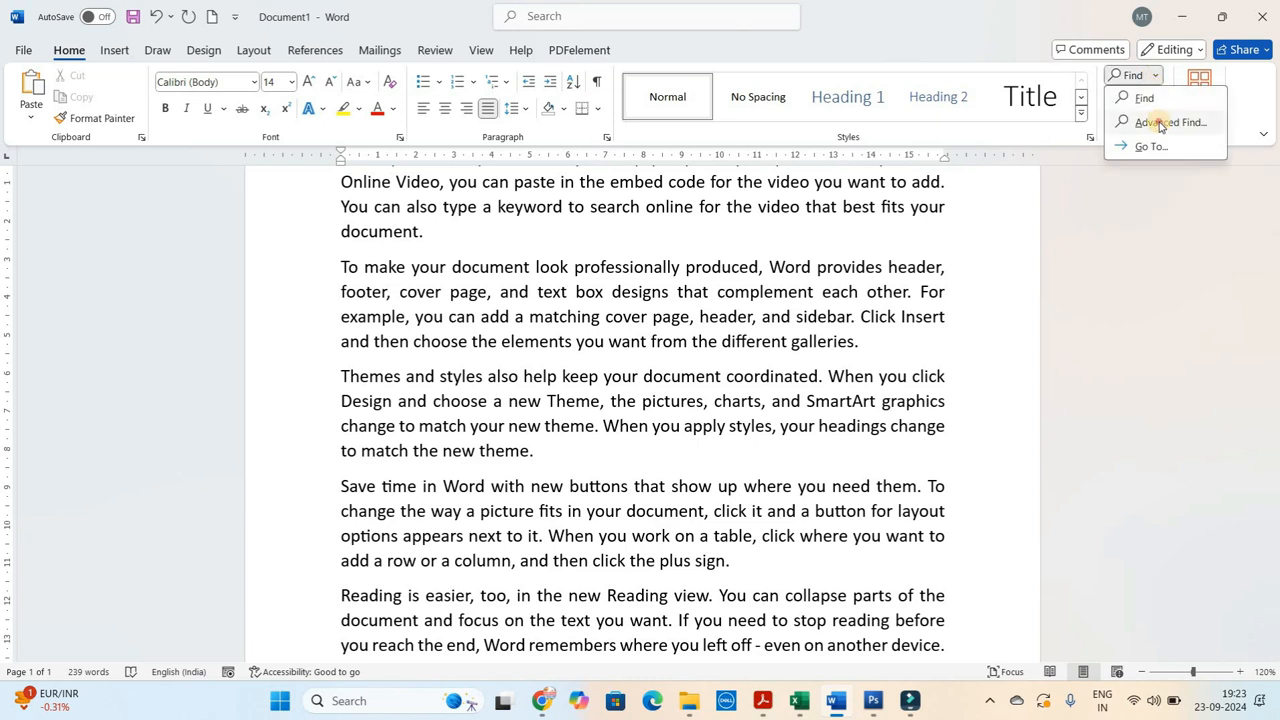
click(1165, 122)
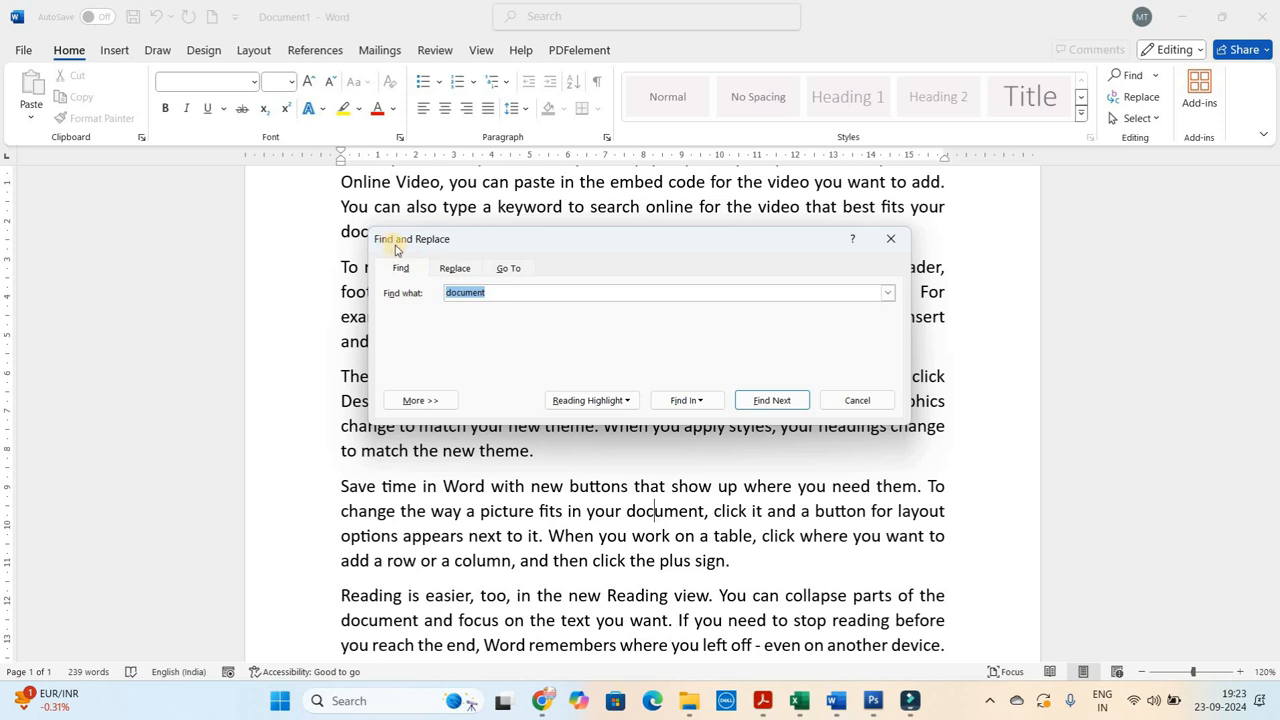
drag(513, 251, 550, 275)
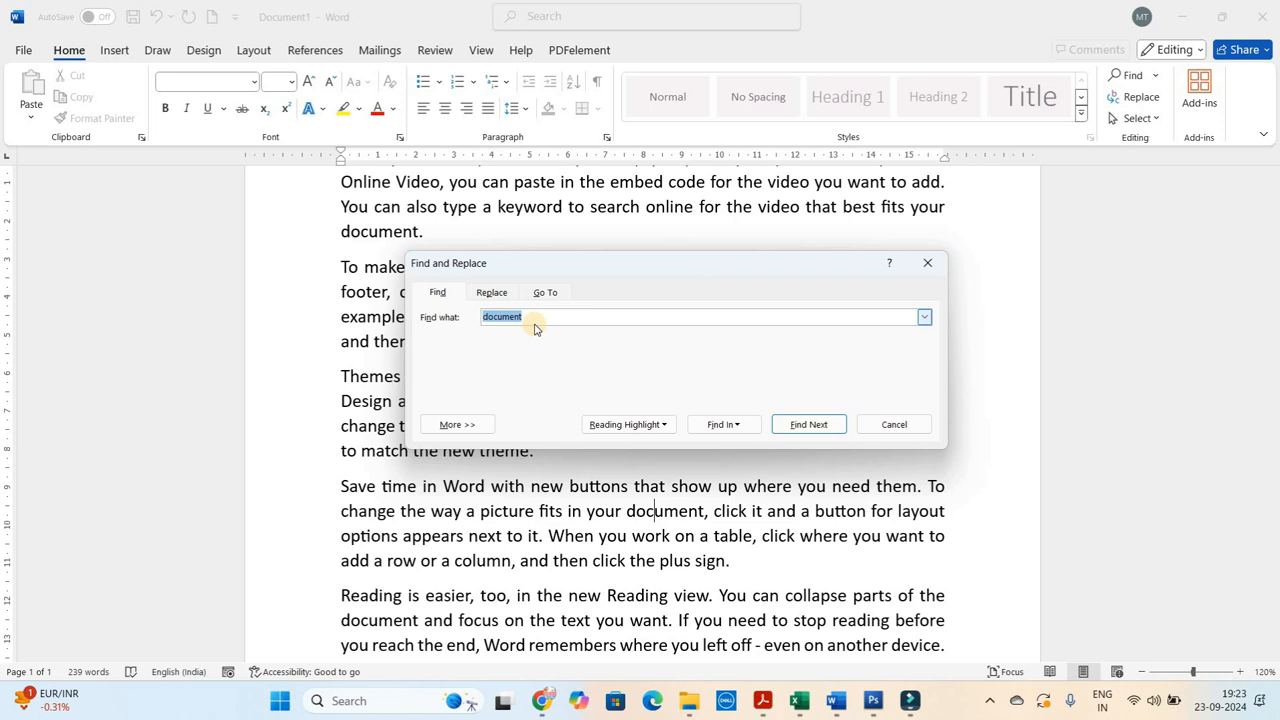
text(Document)
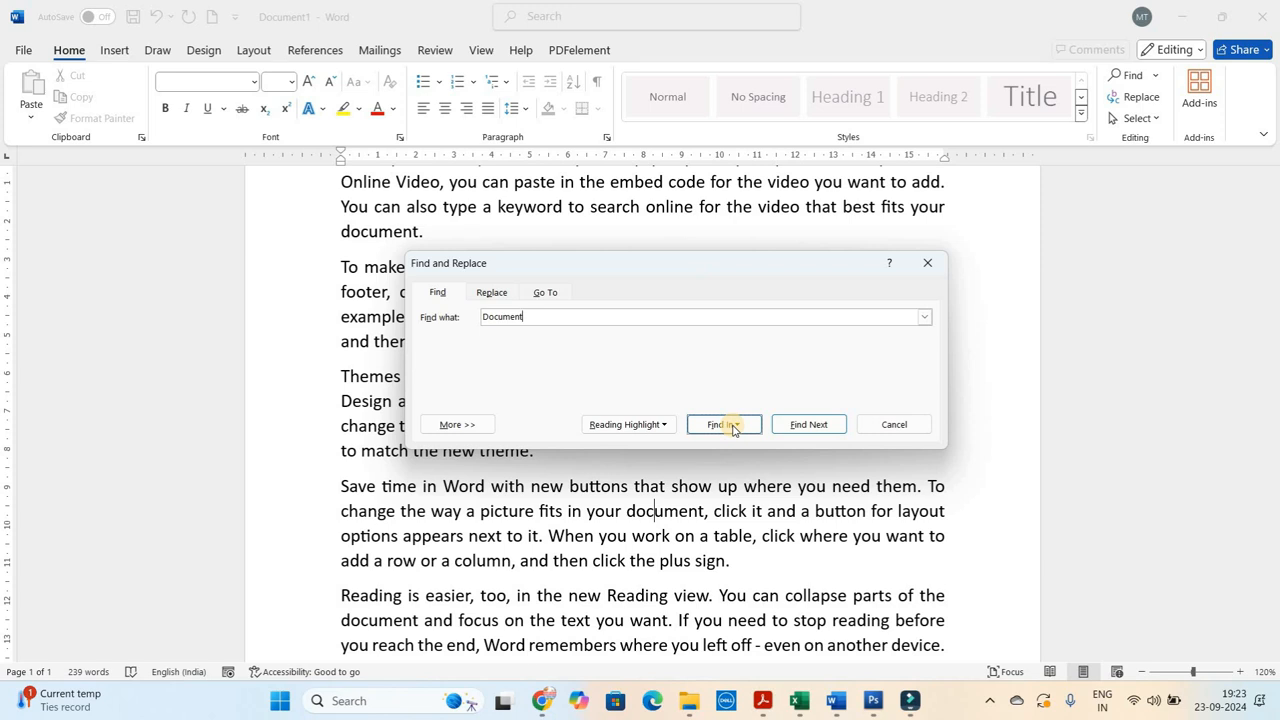
click(732, 426)
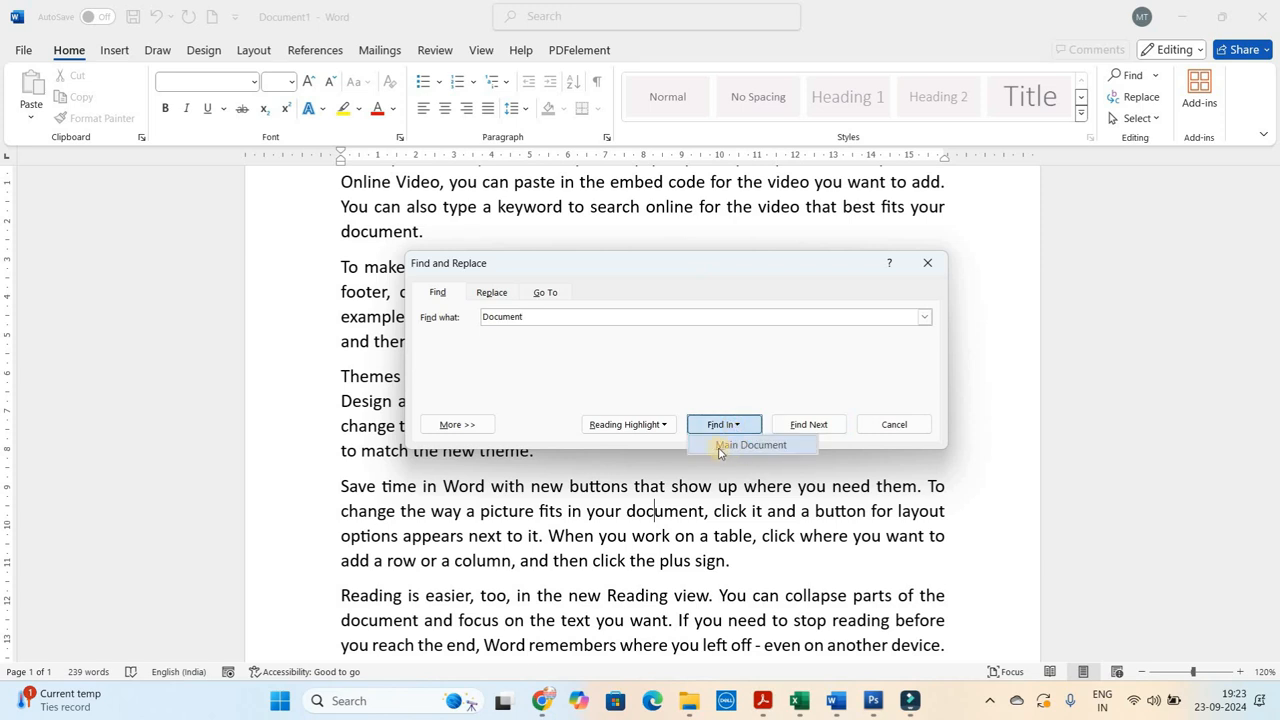
click(750, 445)
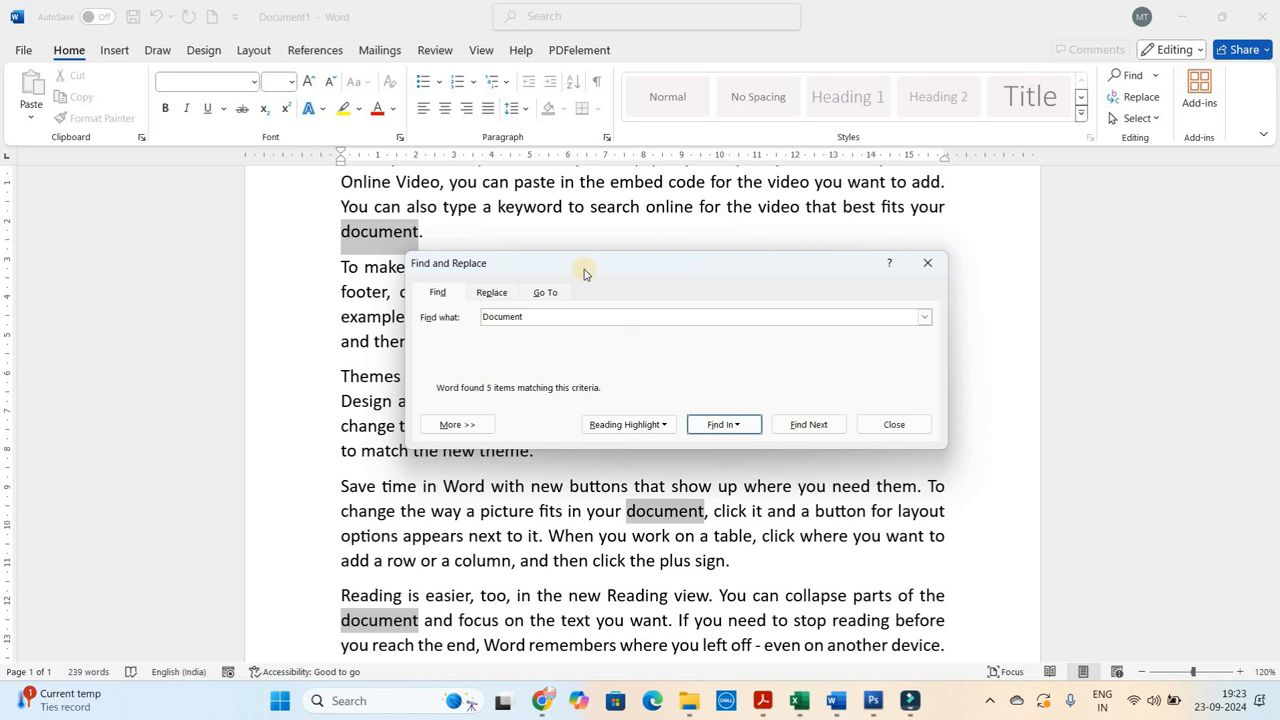
drag(580, 265, 873, 217)
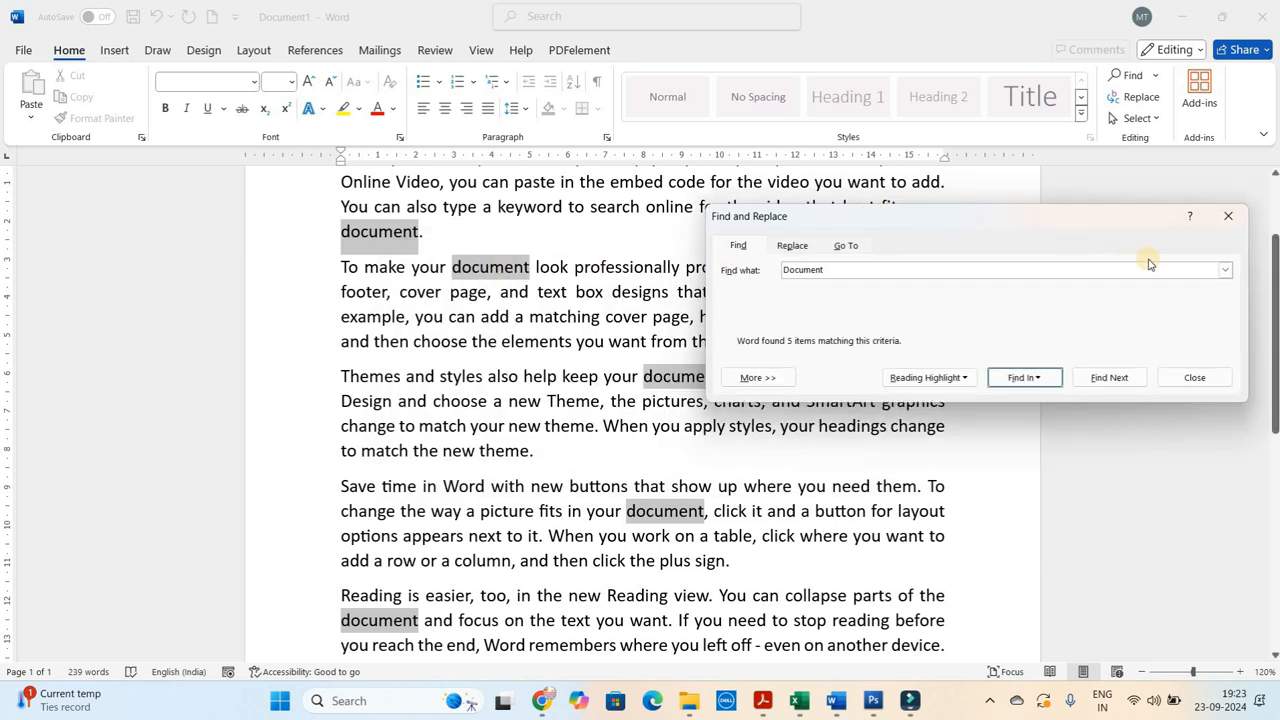
click(1228, 216)
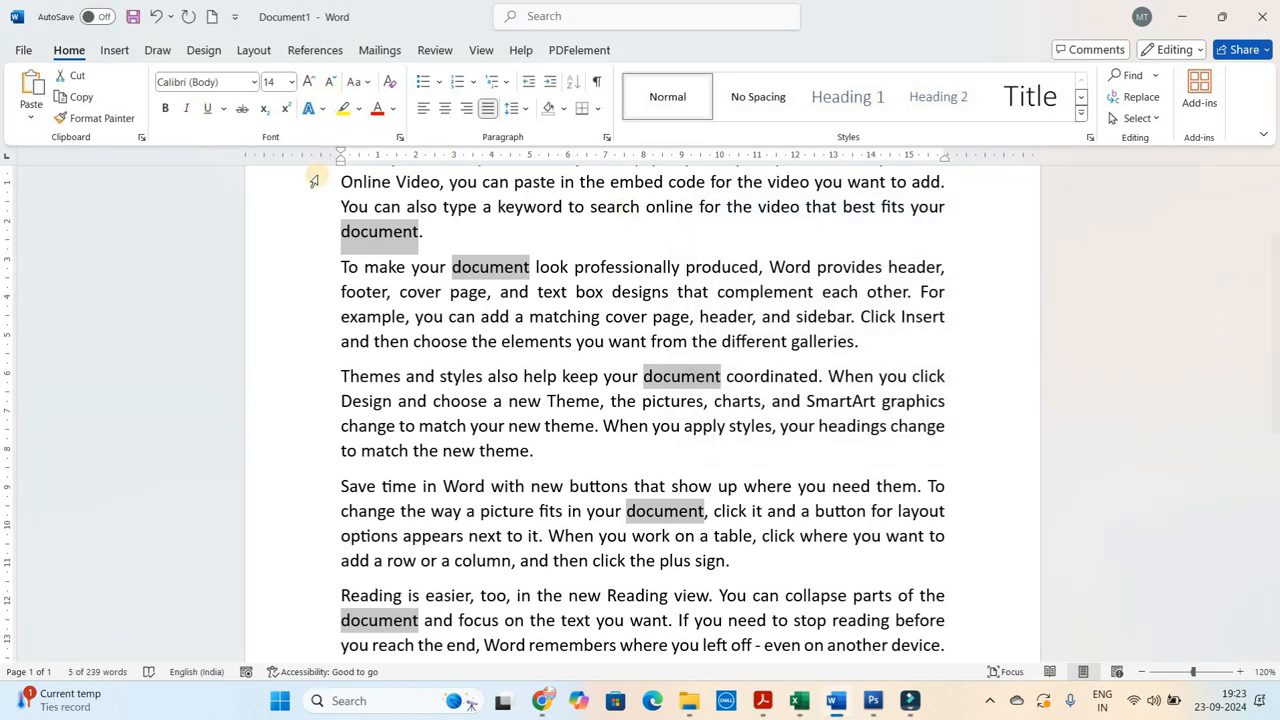
Make all the selected occurrences of "document" bold and red
click(162, 109)
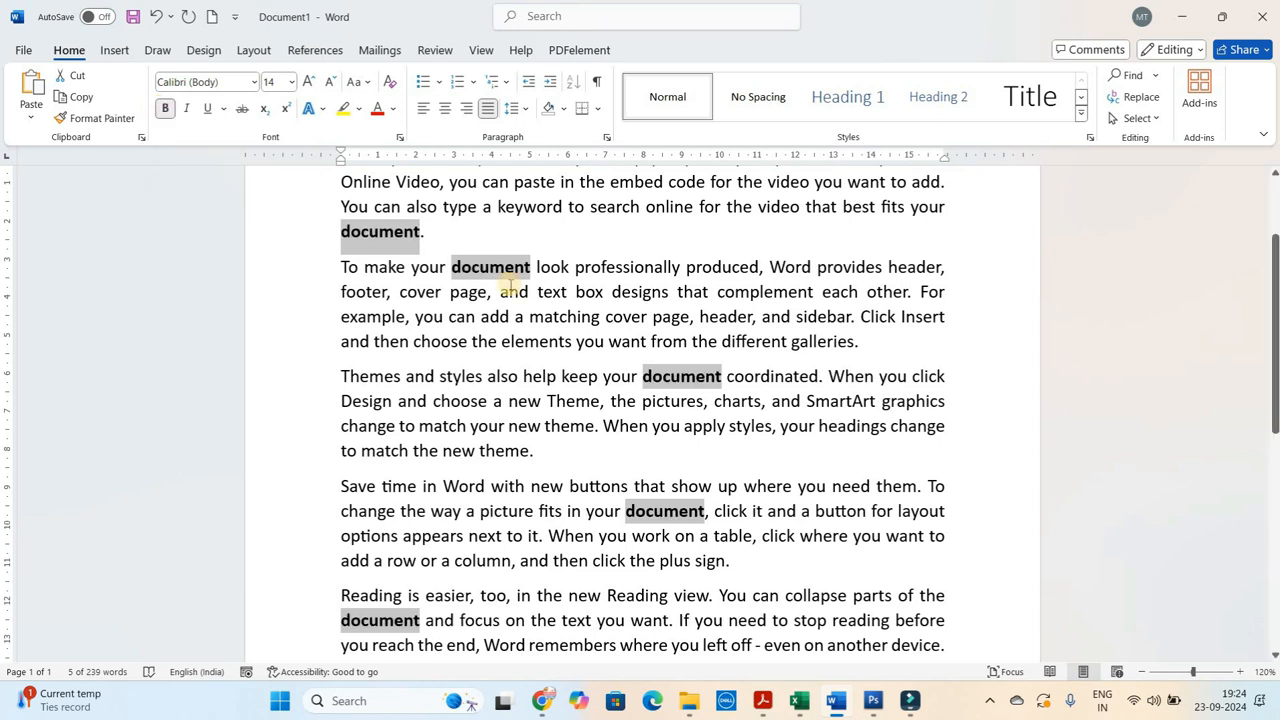
click(376, 112)
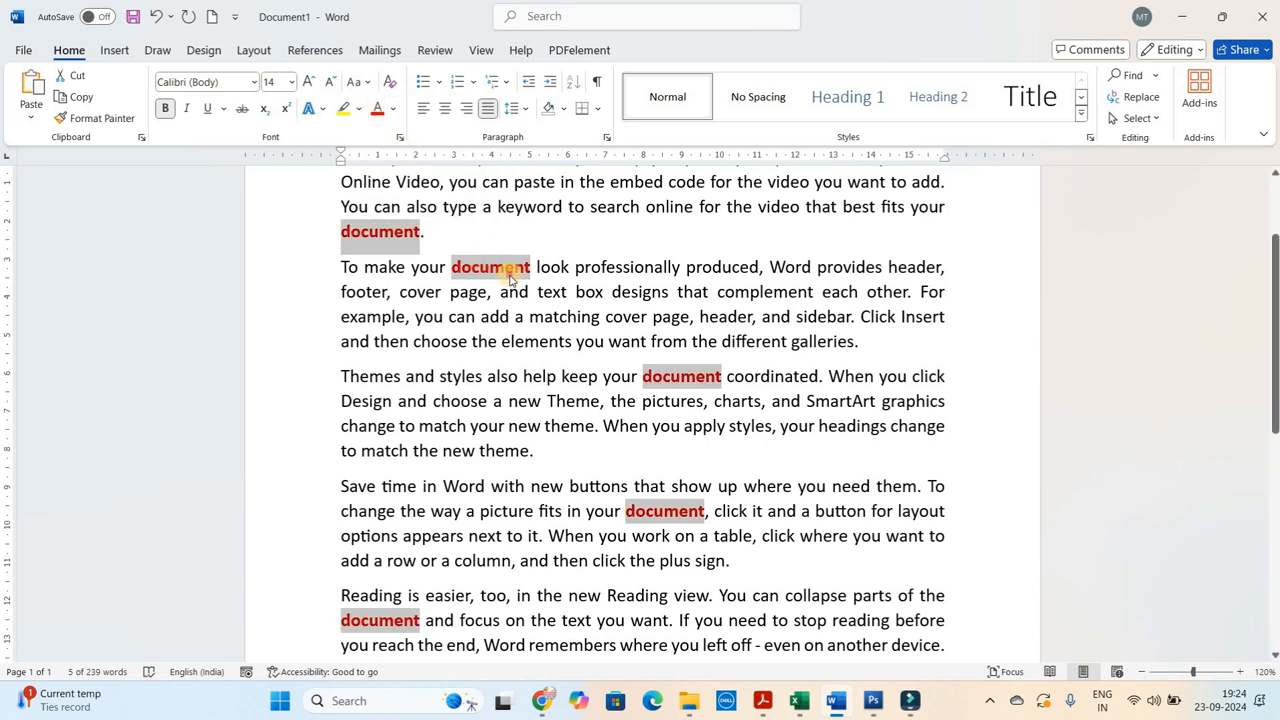
click(645, 376)
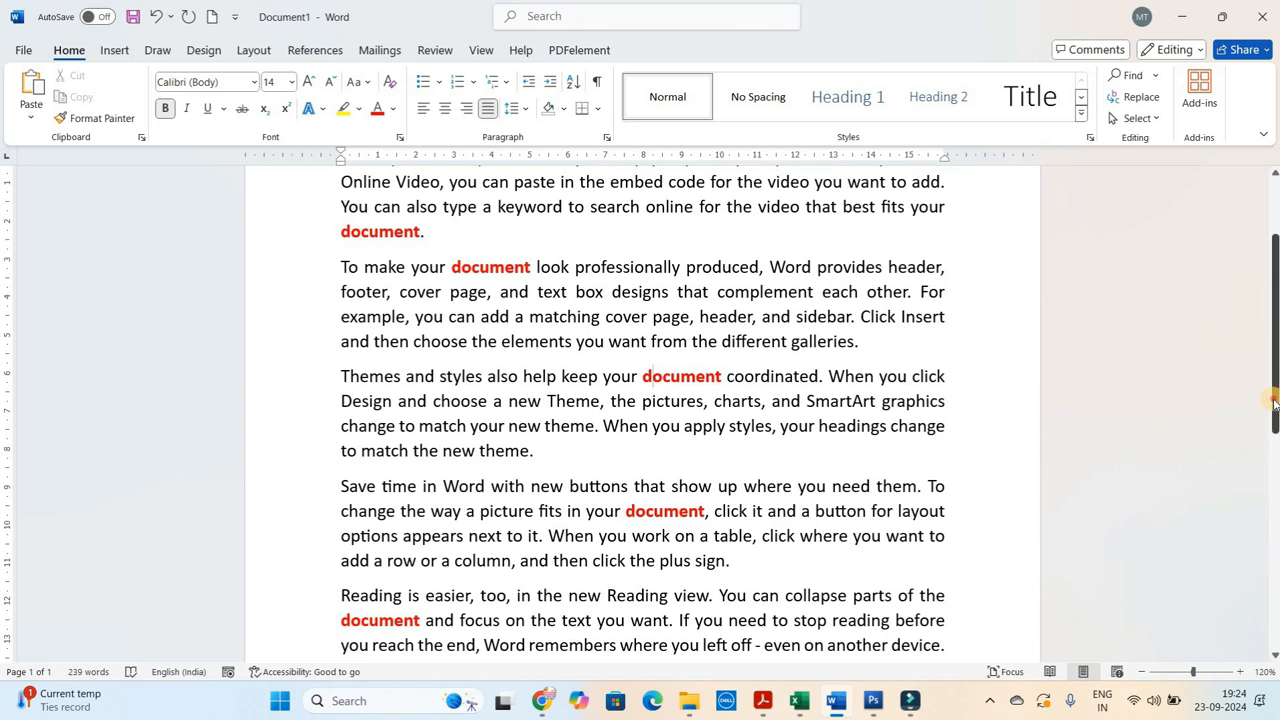
scroll(1274, 335, up, 3)
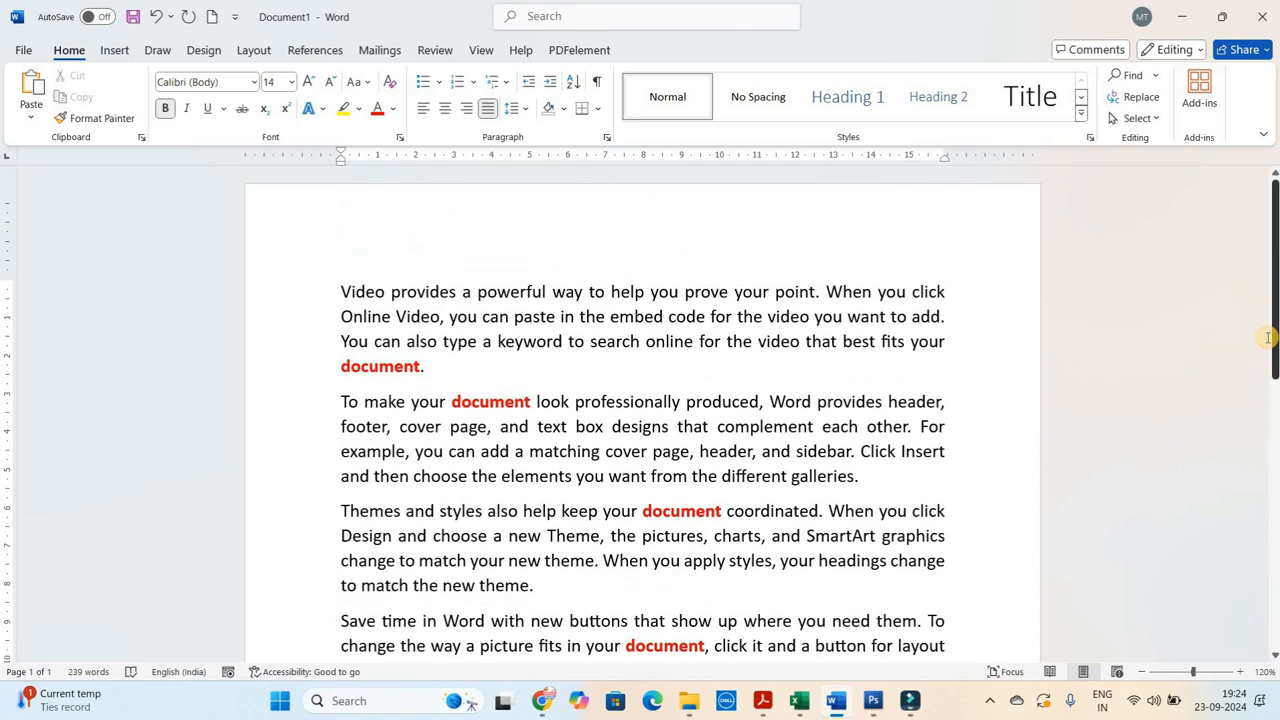
click(1156, 76)
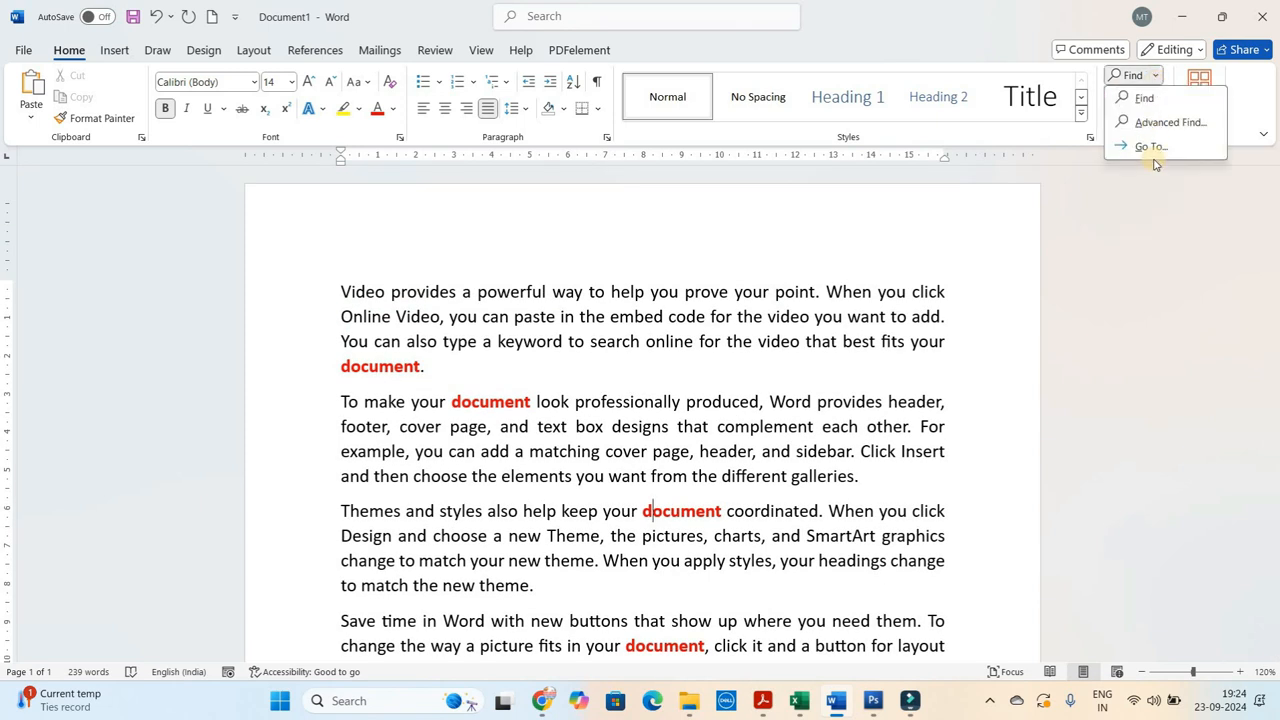
click(791, 368)
Copy all the text, paste it four times below the last paragraph, and return to the first page
key(ctrl+a)
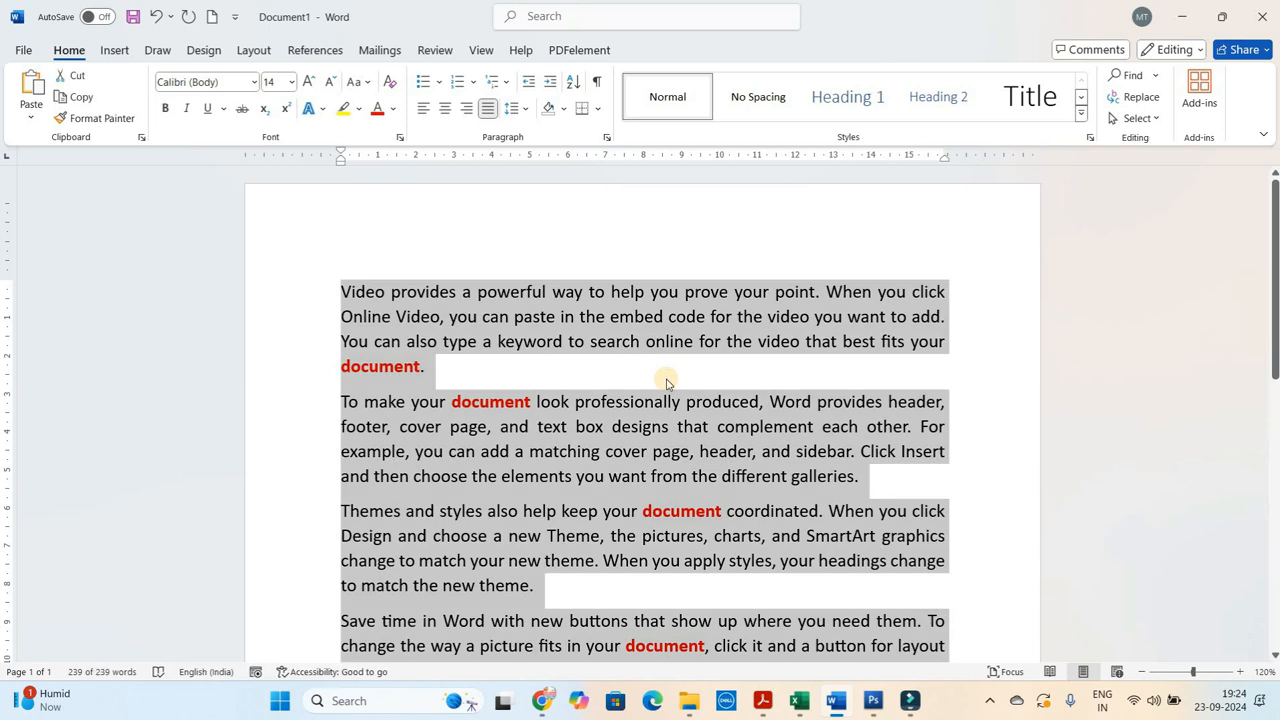
click(777, 508)
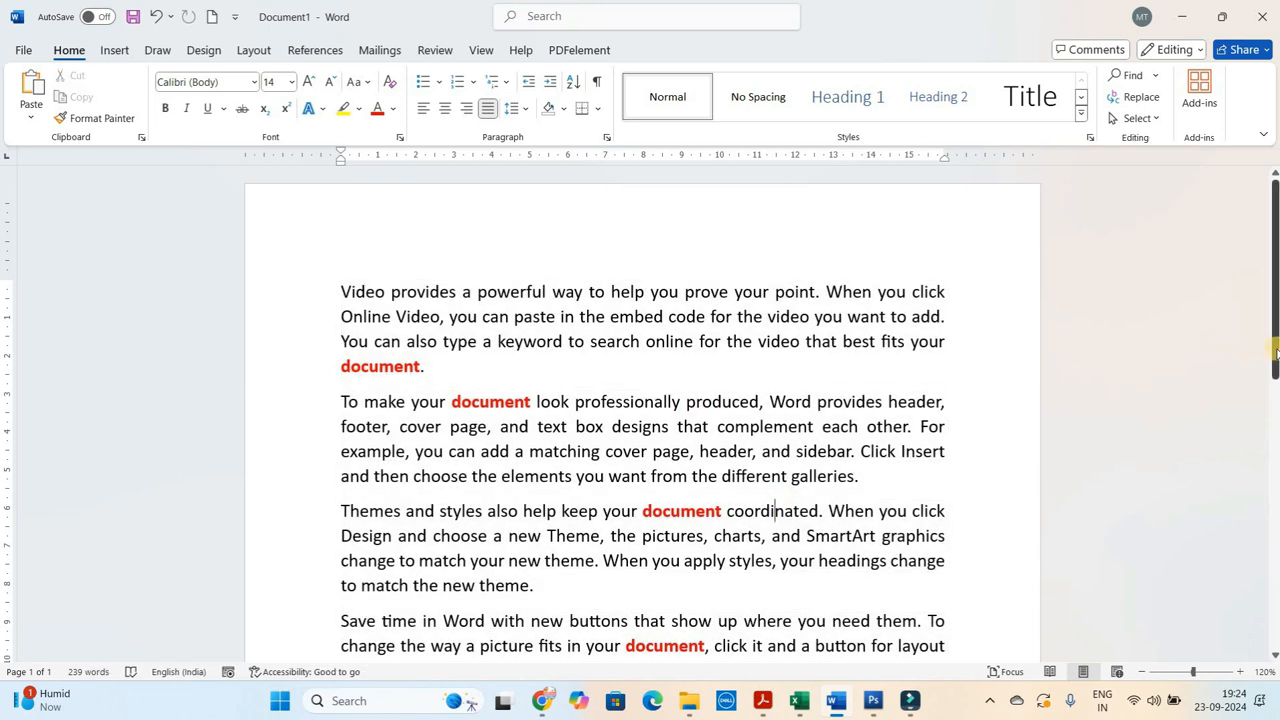
scroll(775, 511, down, 3)
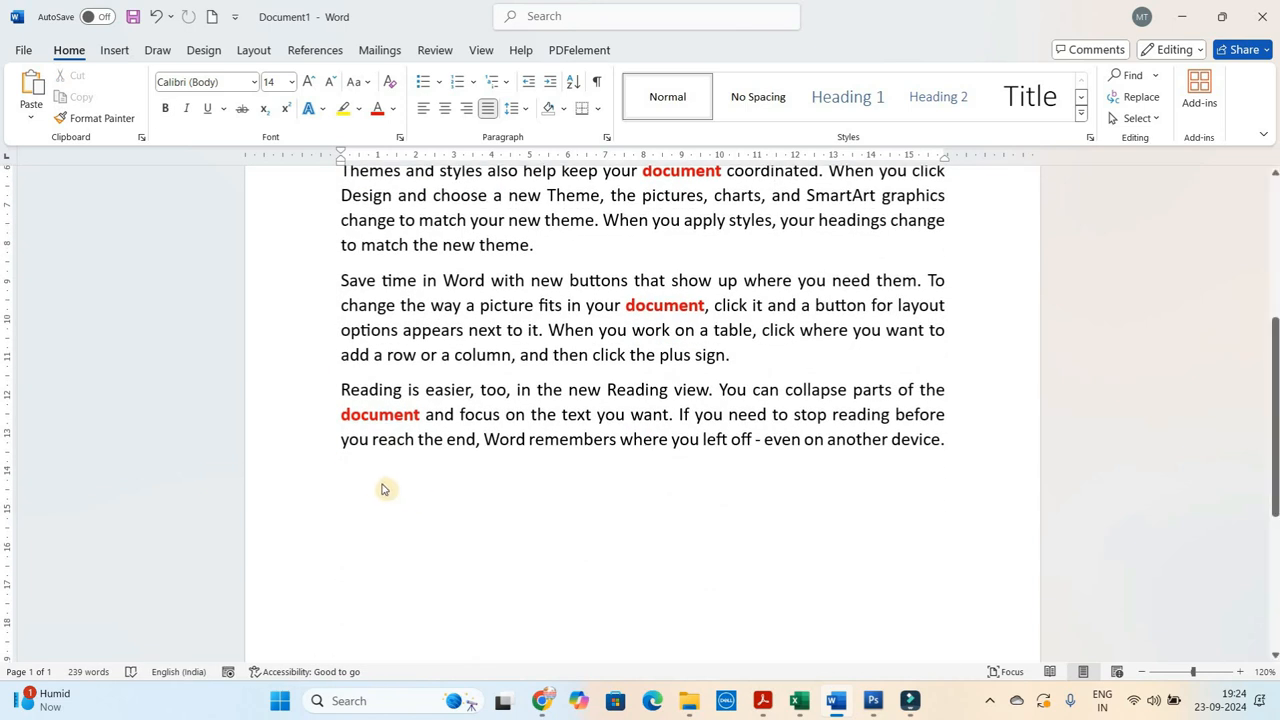
click(375, 485)
key(ctrl+v)
key(ctrl+v)
key(ctrl+v)
key(ctrl+v)
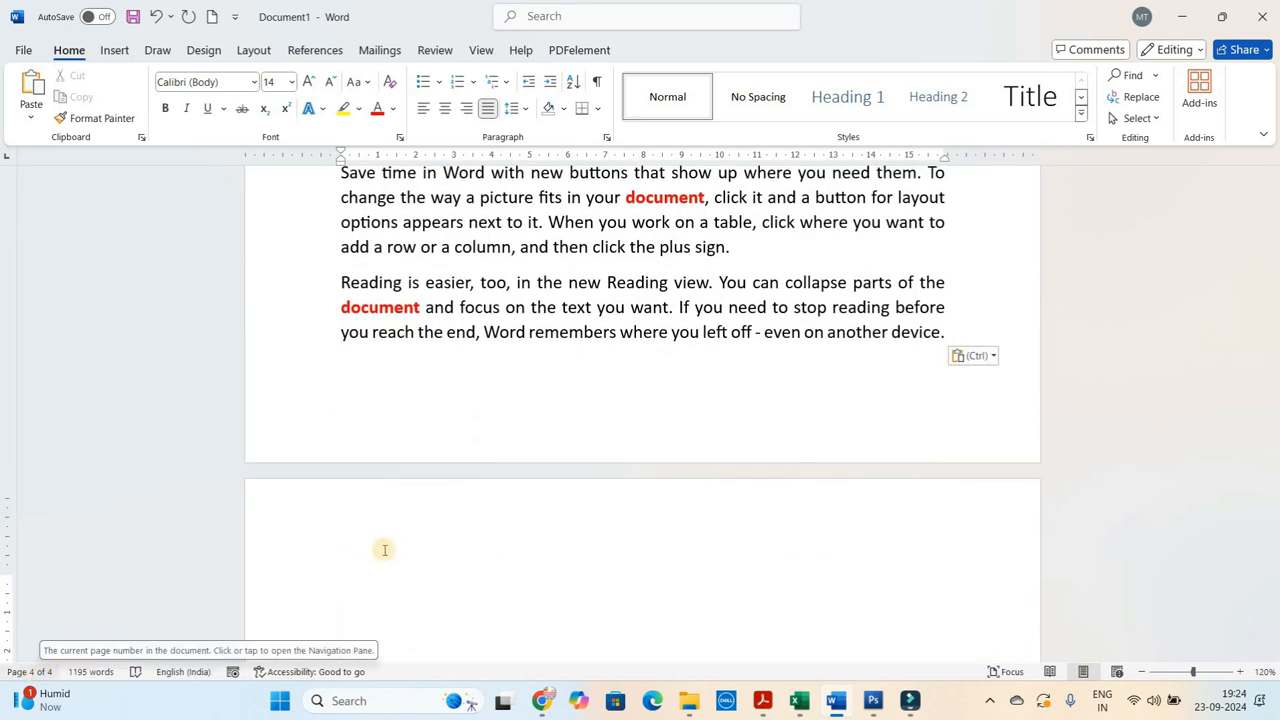
click(772, 428)
drag(772, 428, 1257, 165)
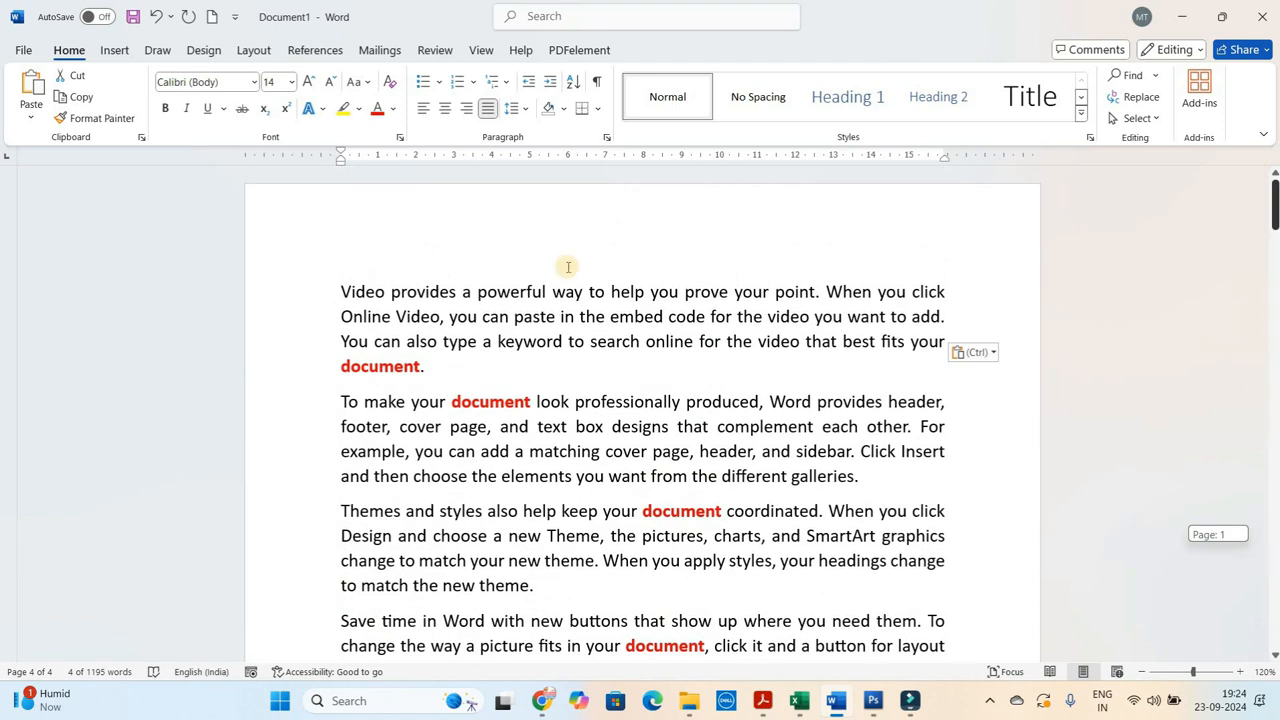
Jump to page 3 of the document with Go To and close the dialog
click(517, 316)
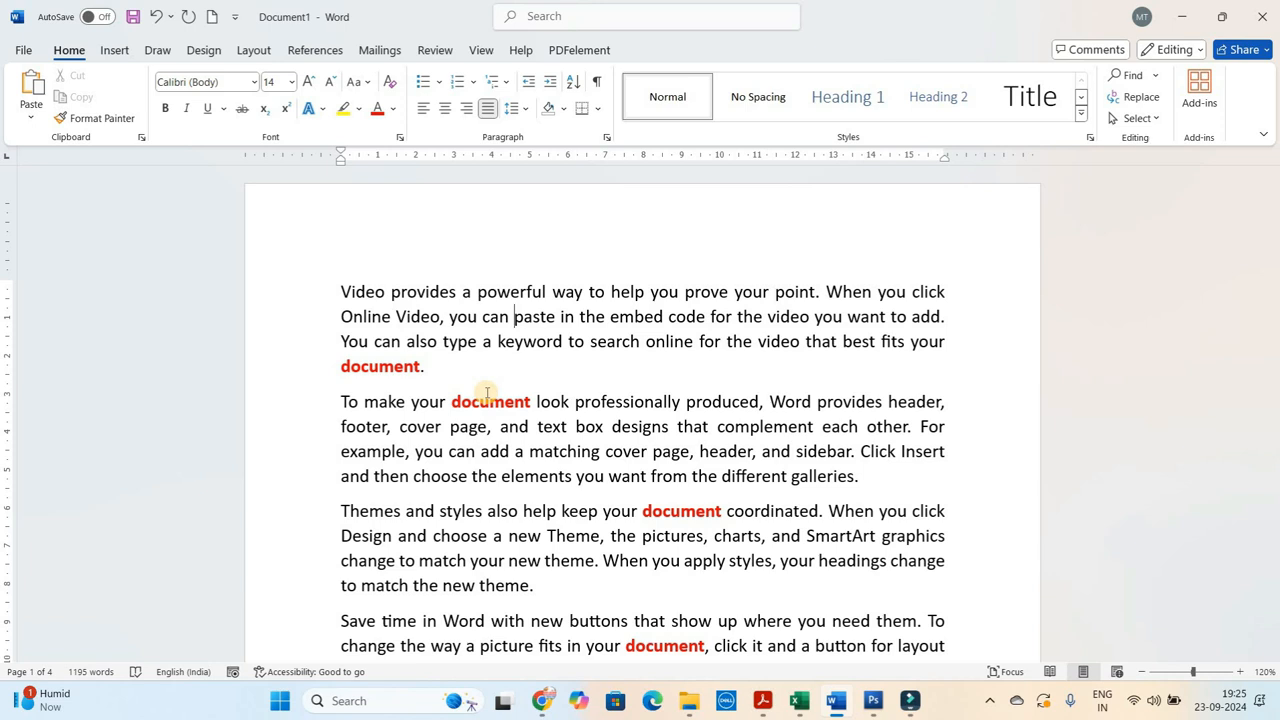
click(1156, 80)
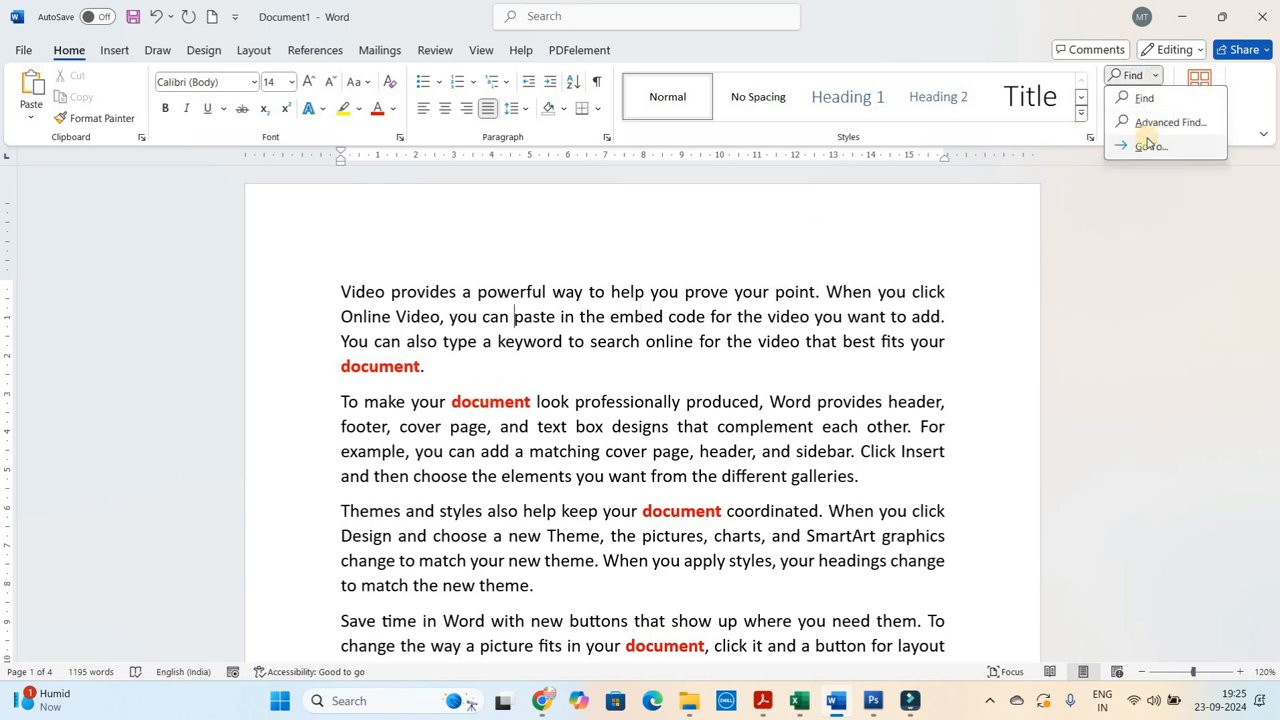
click(1156, 80)
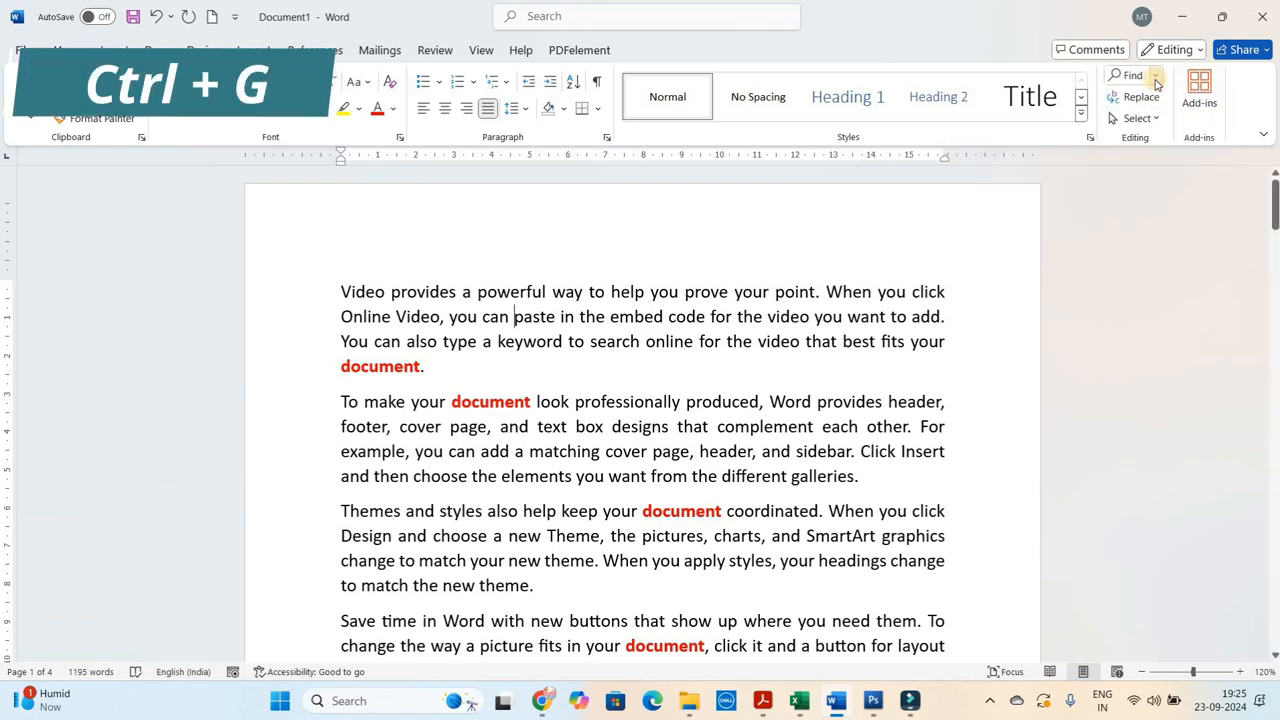
click(792, 306)
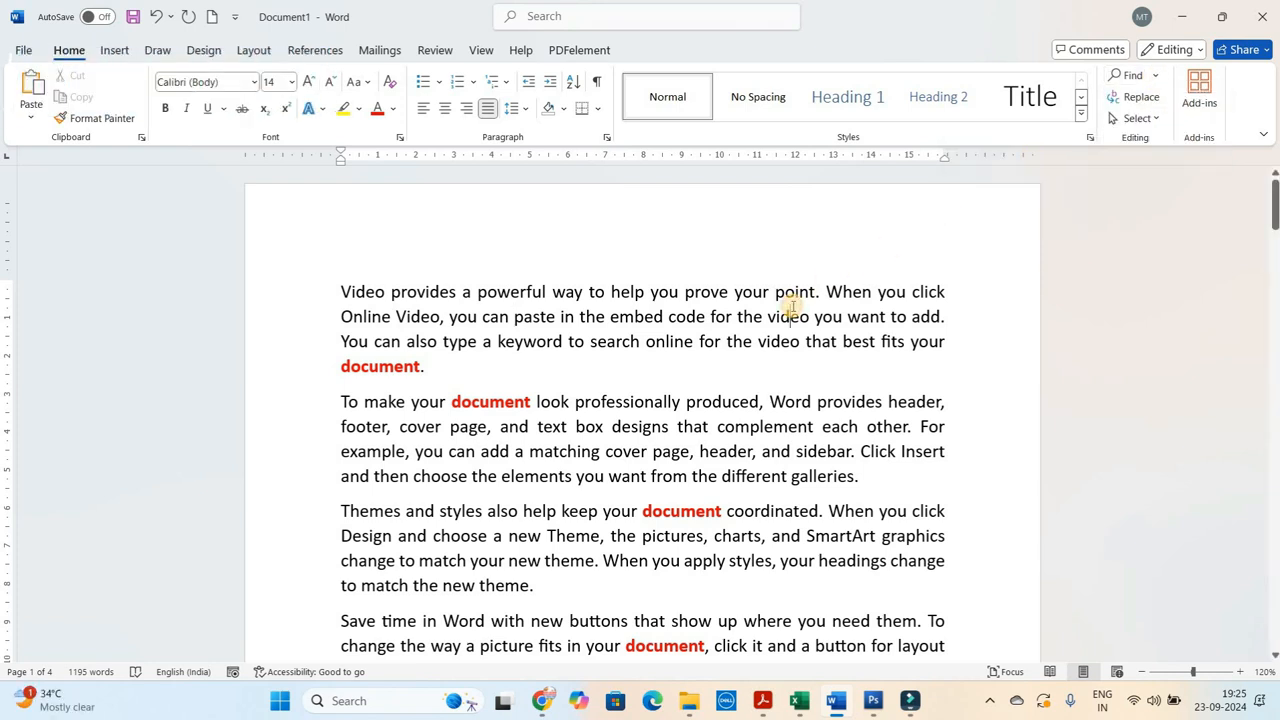
key(ctrl+g)
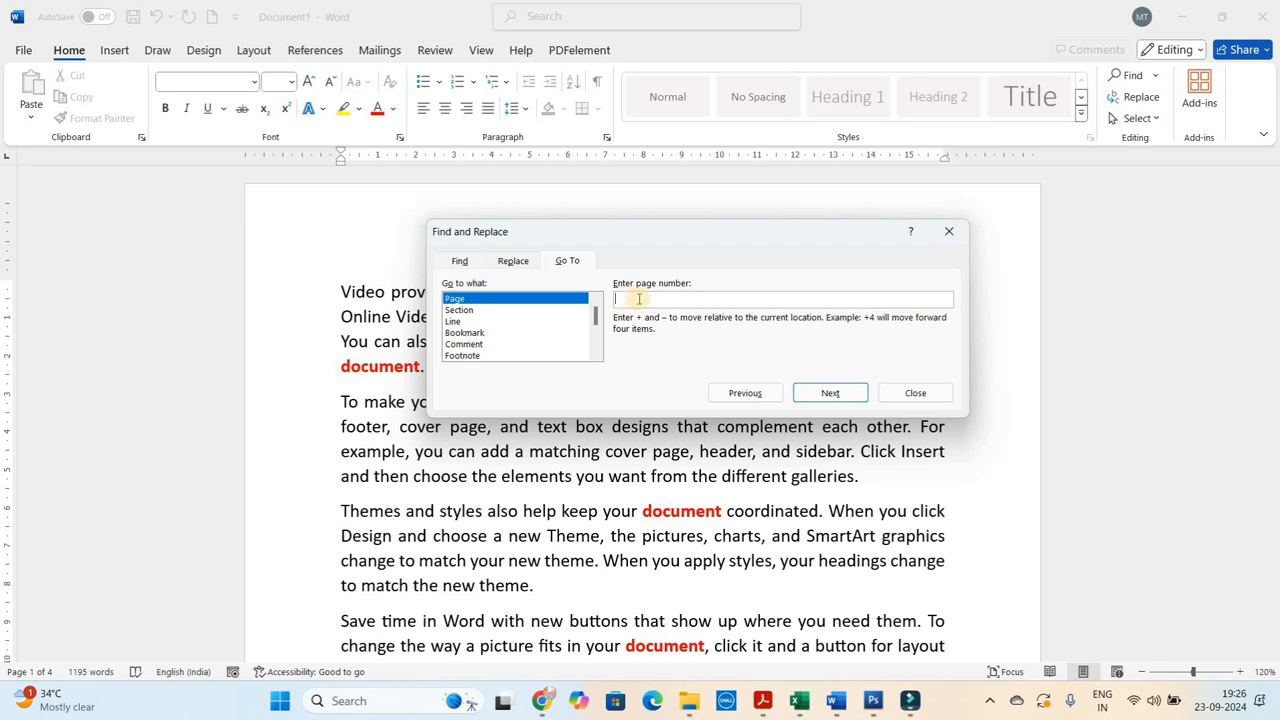
text(3)
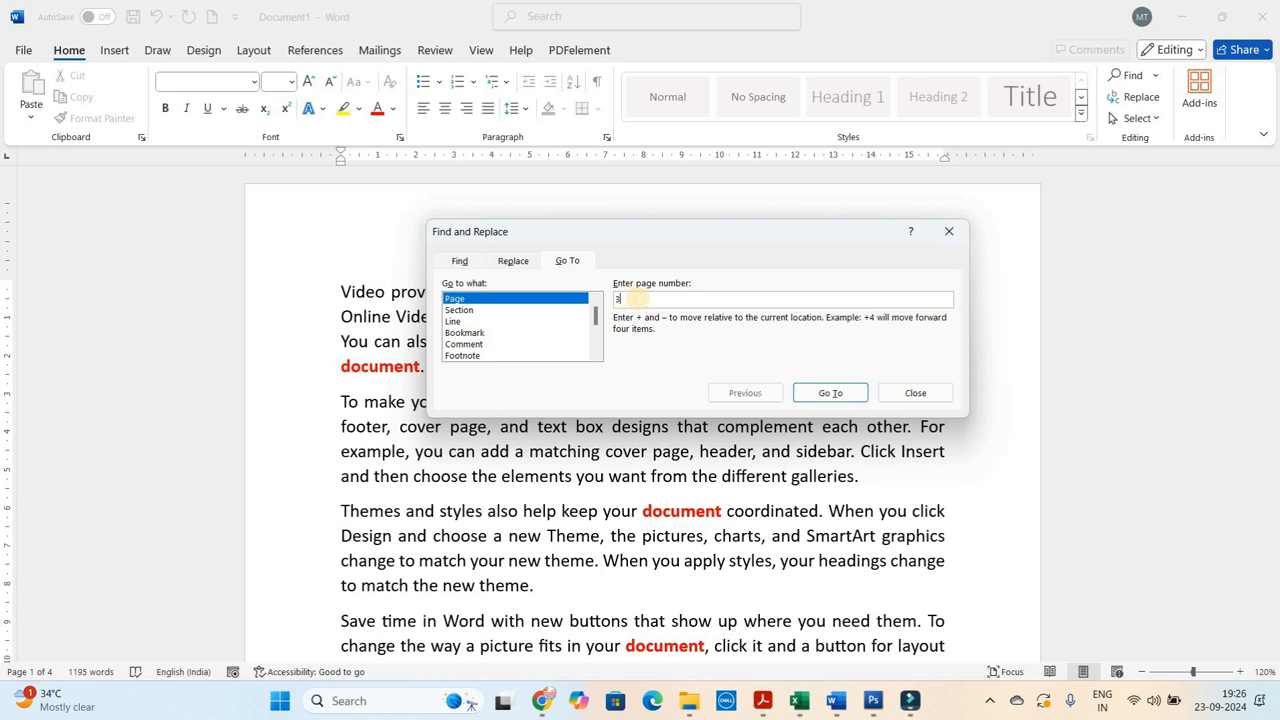
click(826, 395)
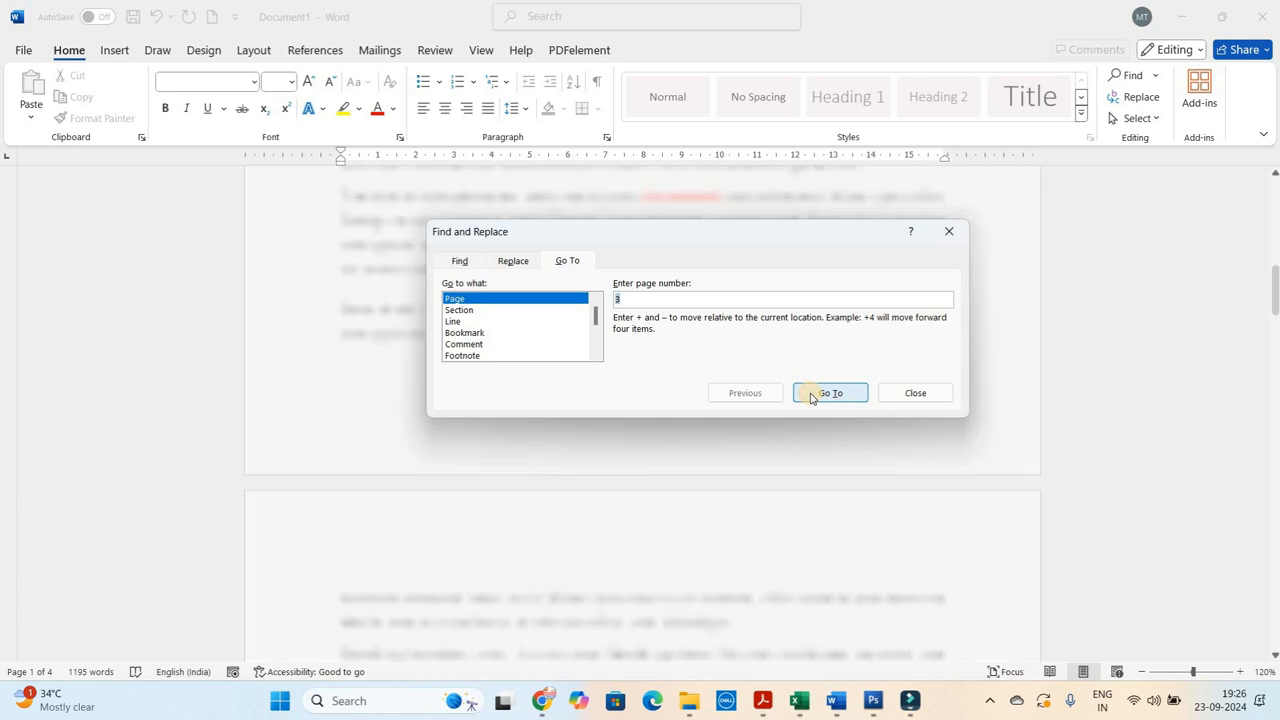
click(946, 233)
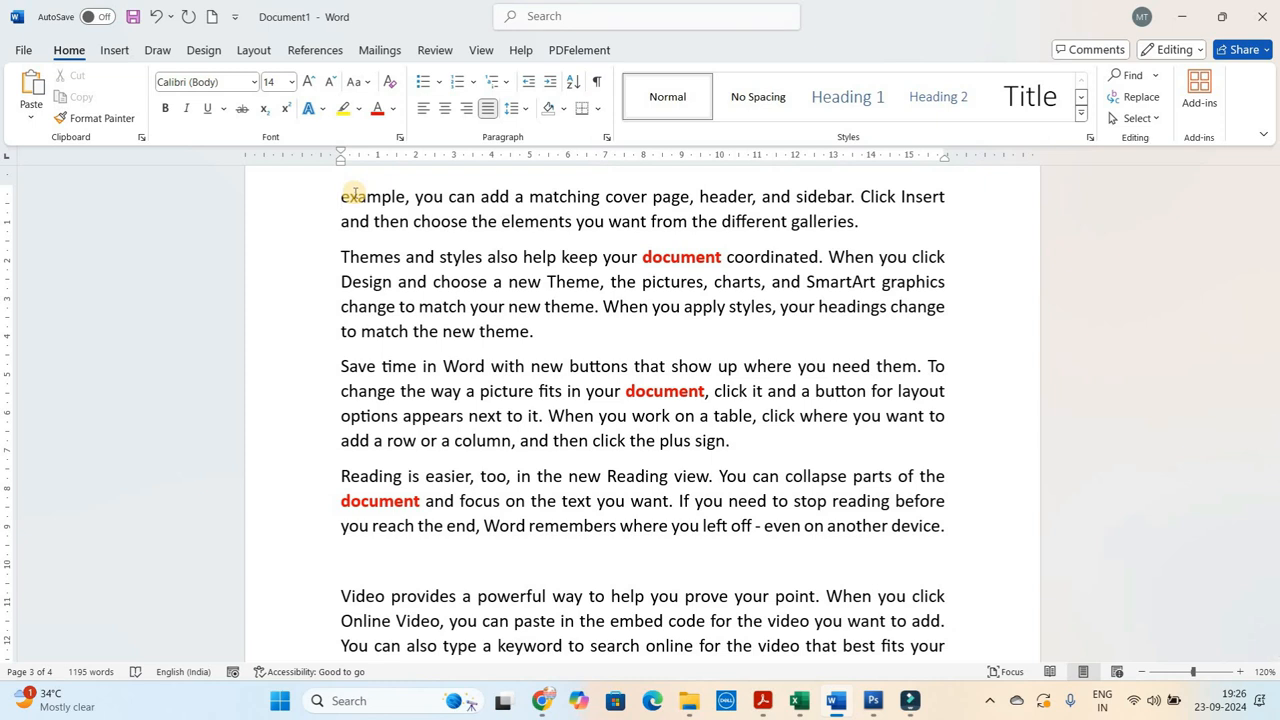
Return to page 1 with Go To, close the dialog, and bring the start of the page into view
key(ctrl+g)
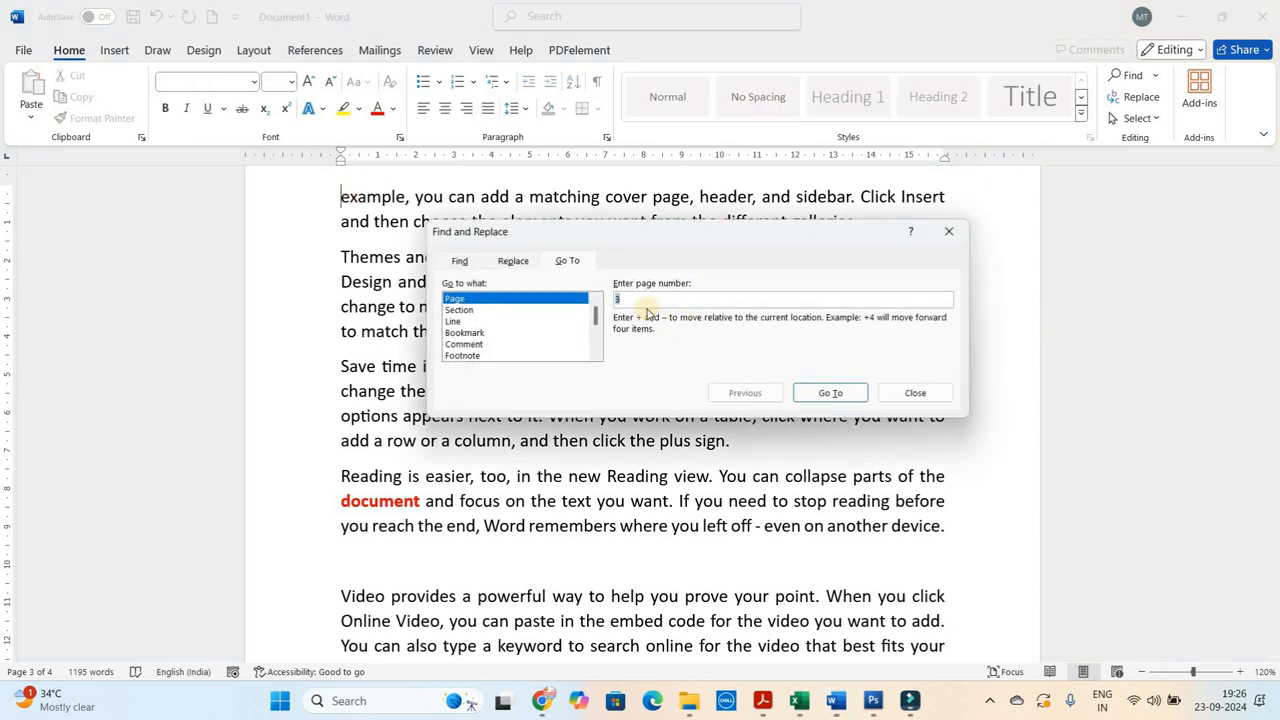
text(1)
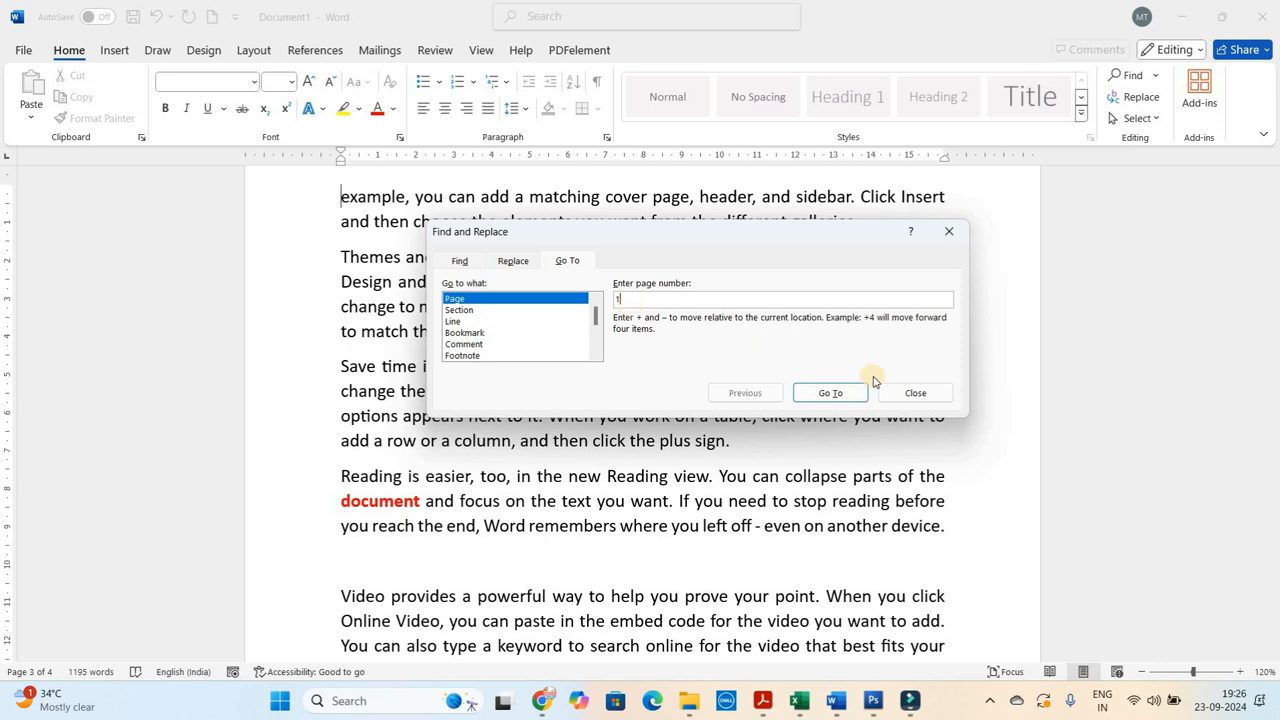
click(838, 395)
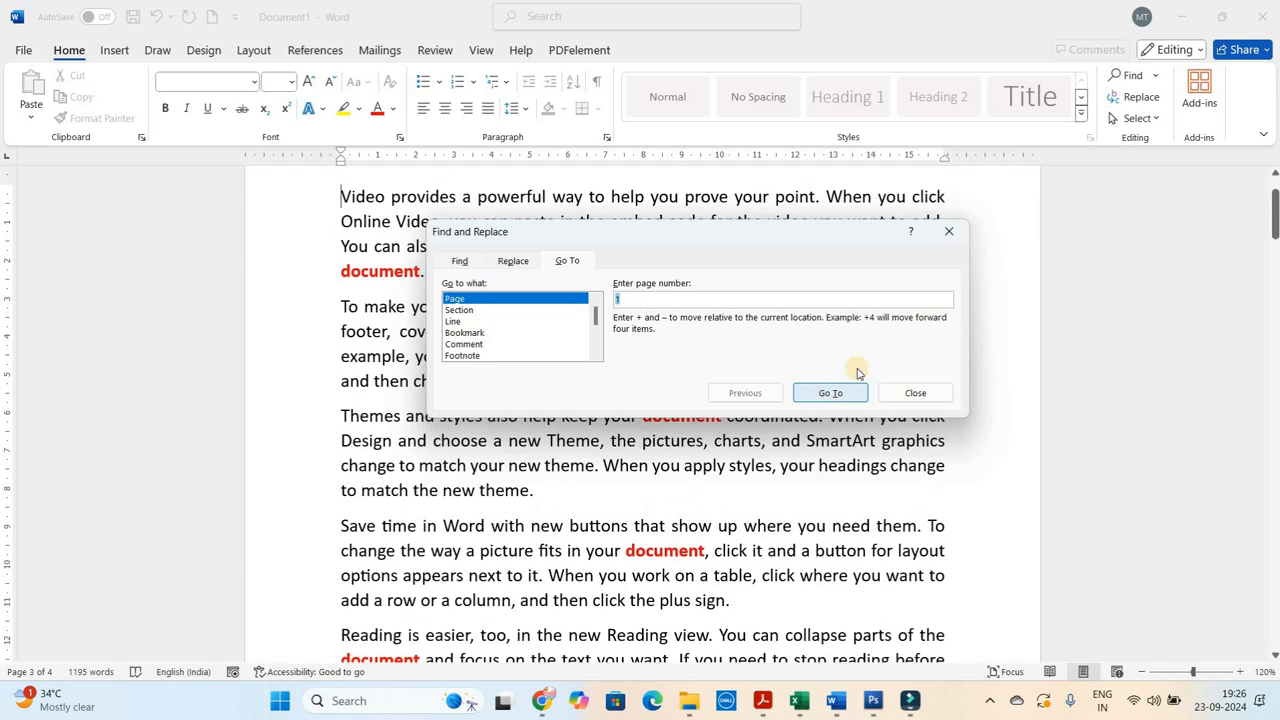
click(947, 231)
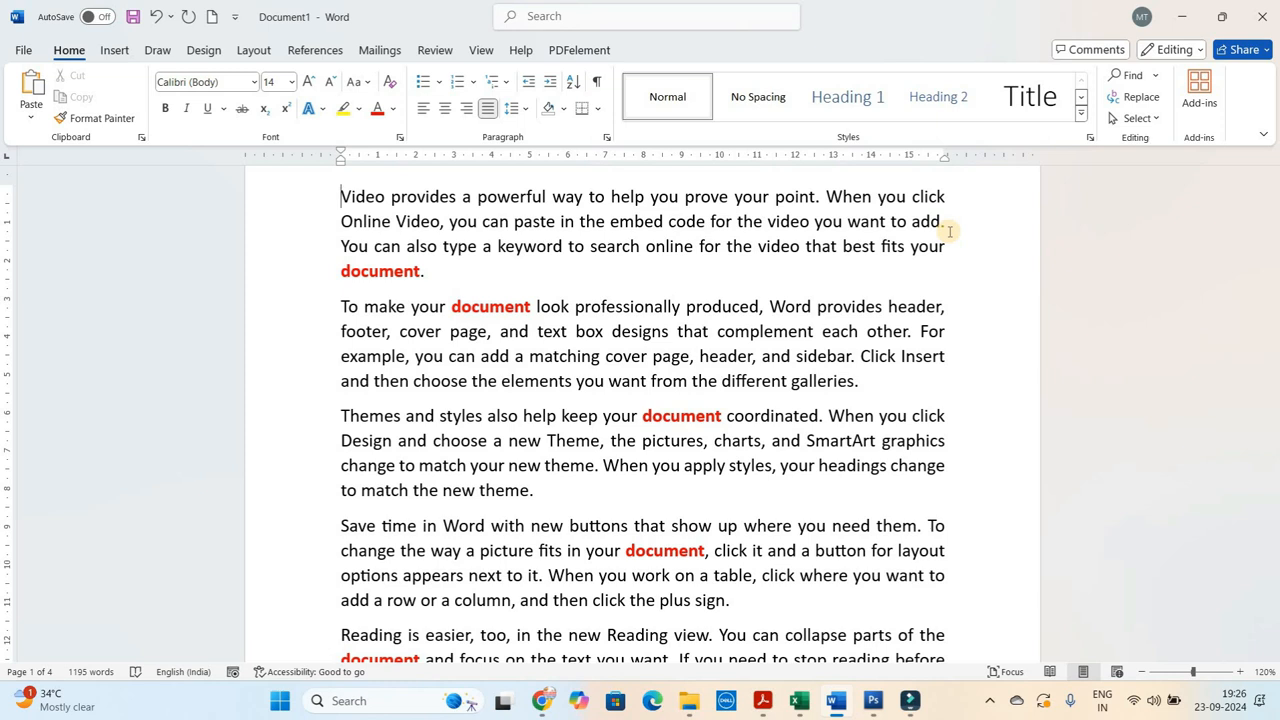
click(929, 222)
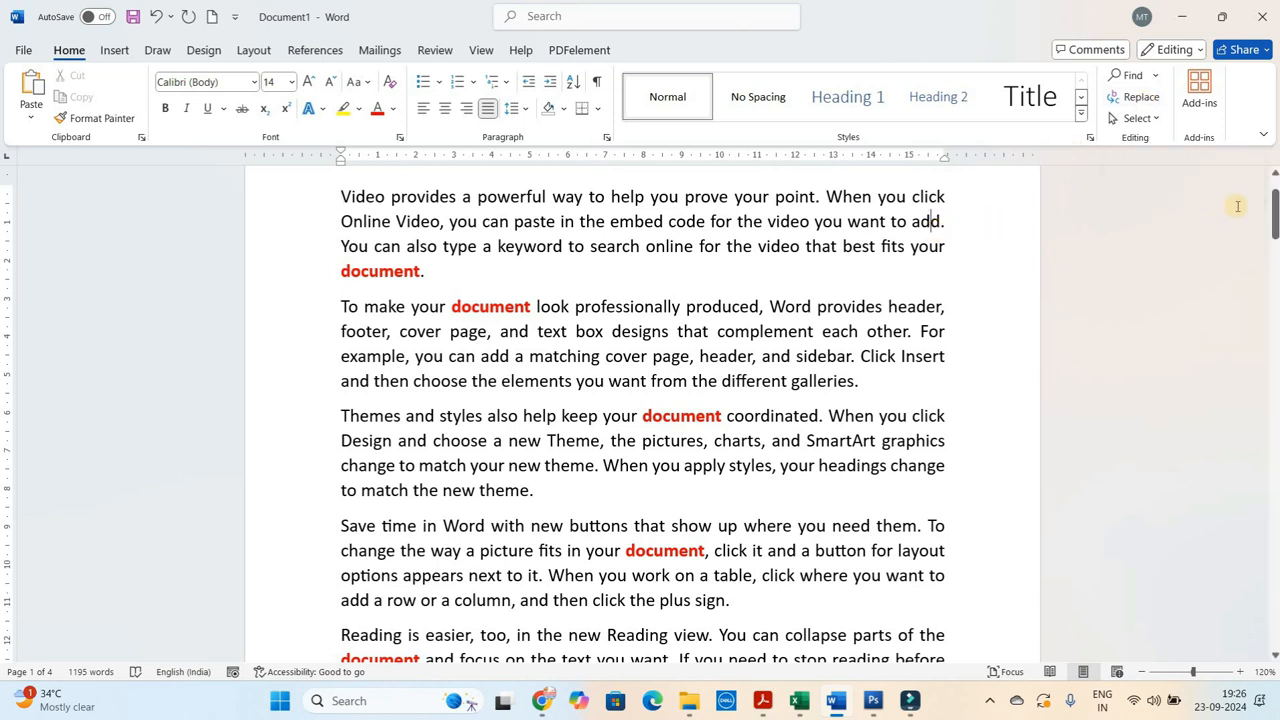
drag(1275, 215, 1275, 190)
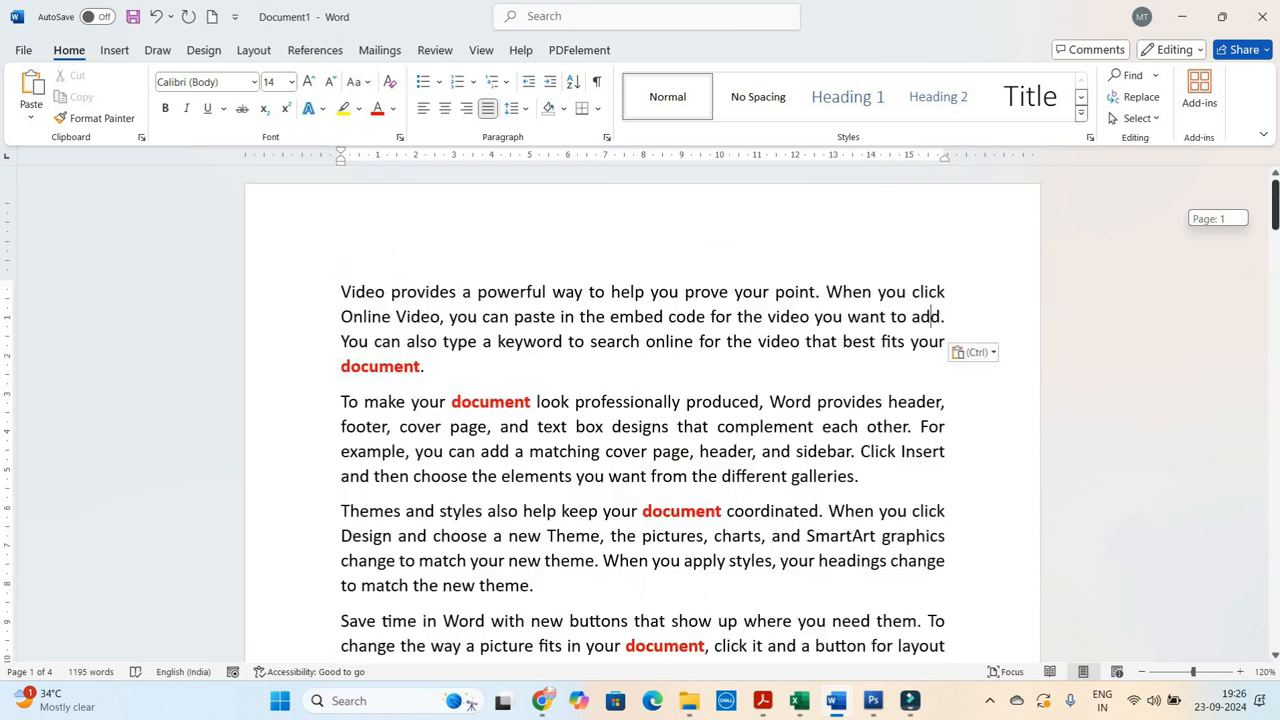
click(414, 366)
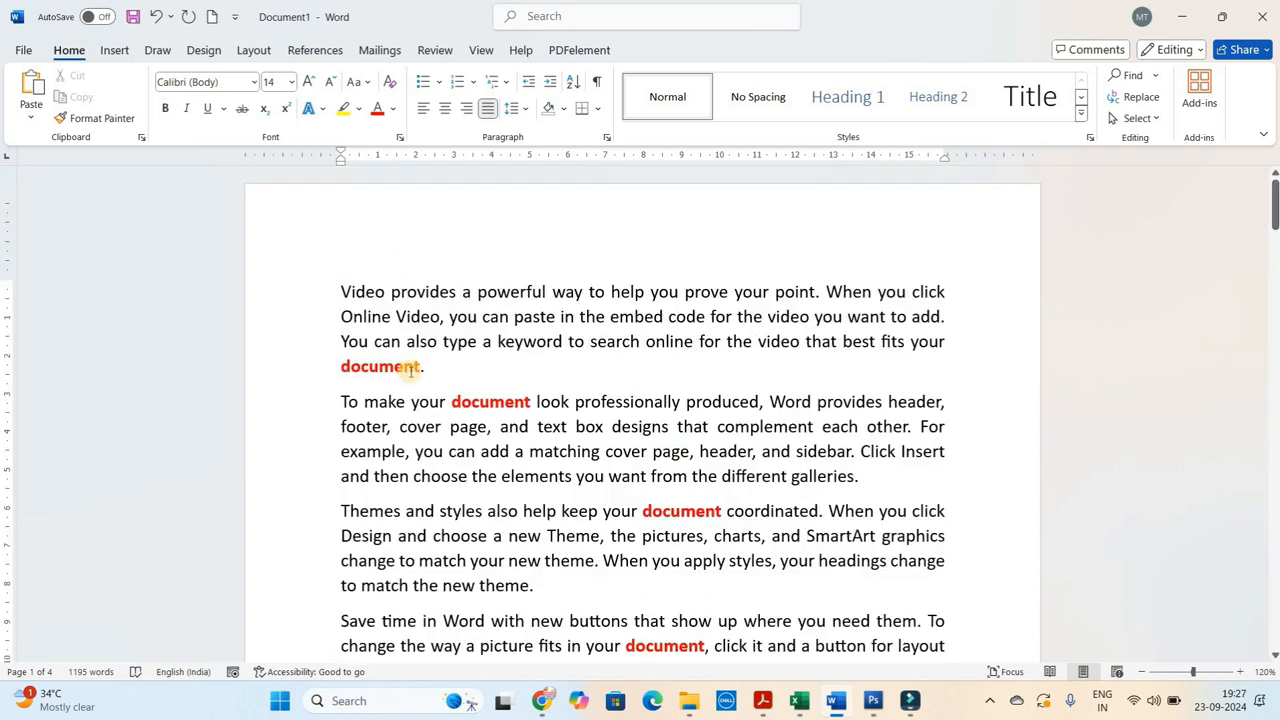
click(484, 401)
click(678, 511)
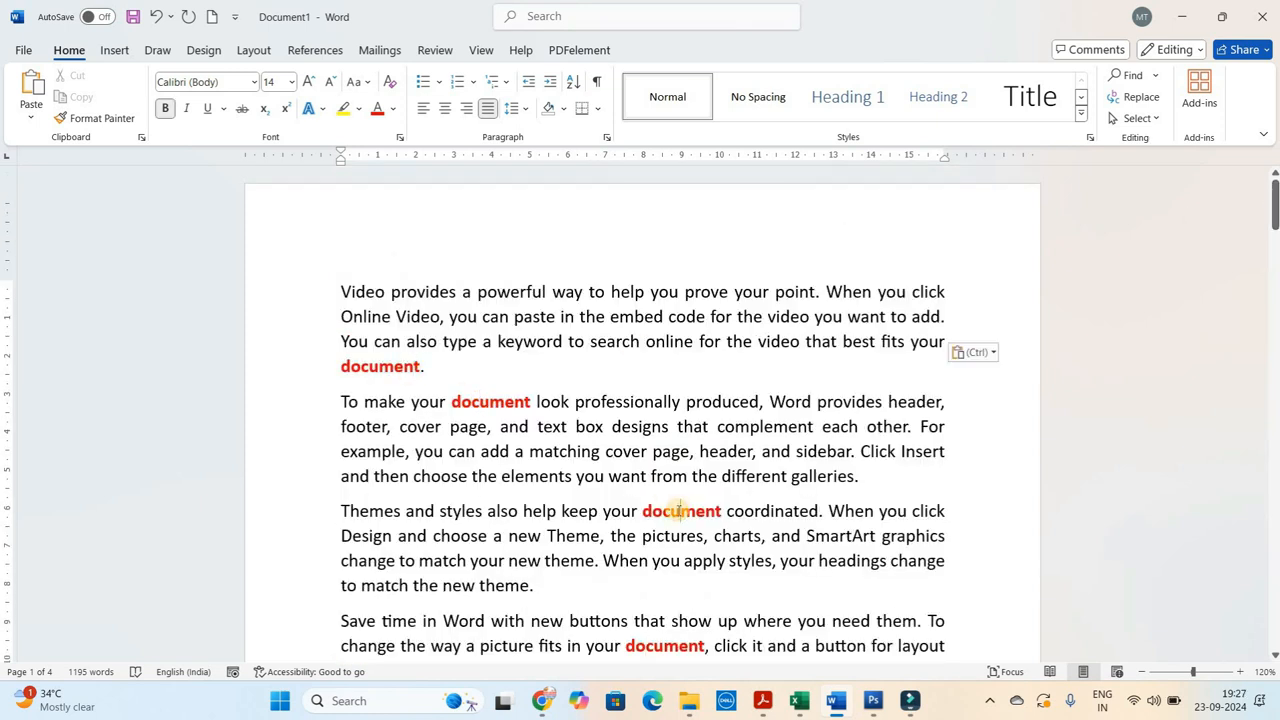
click(370, 366)
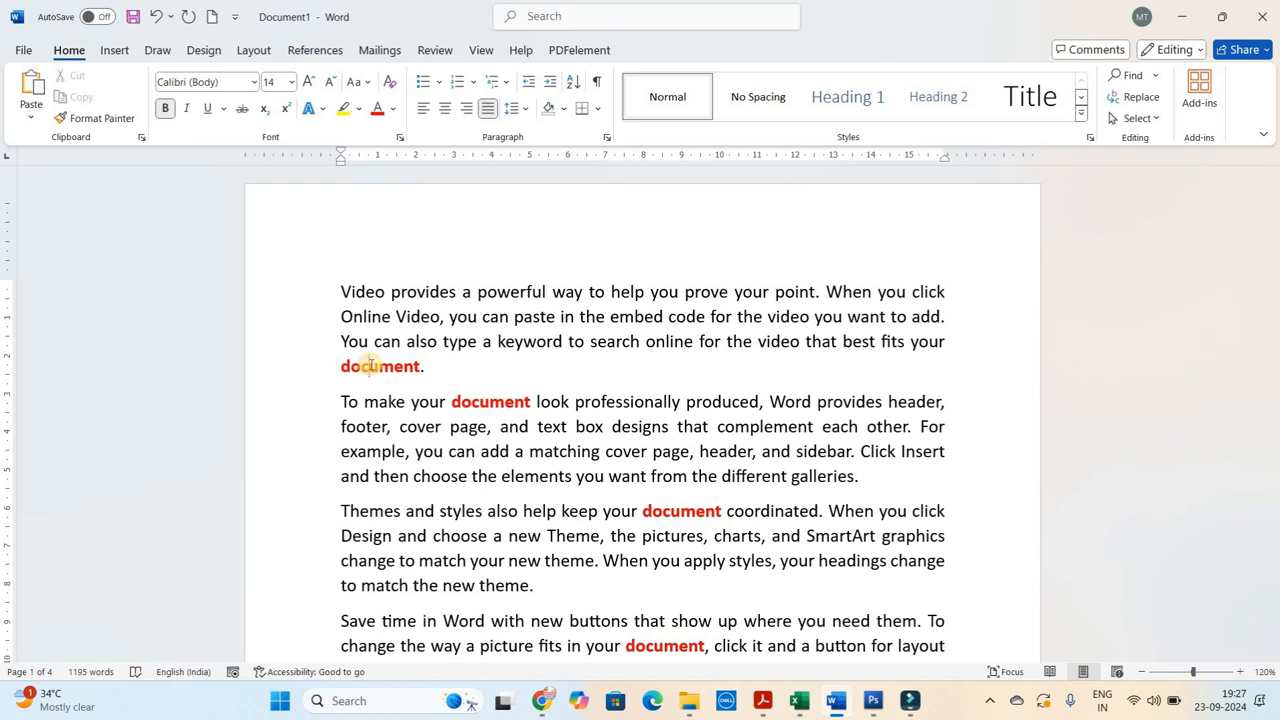
click(515, 402)
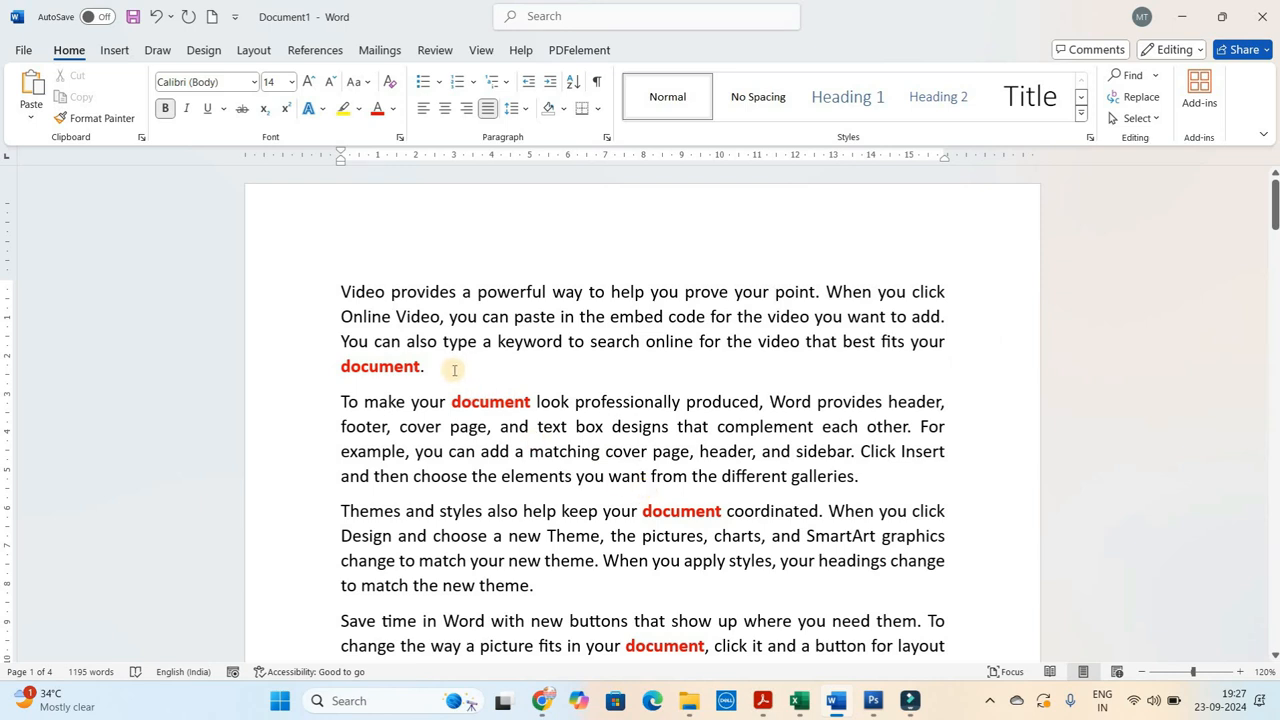
Replace the word "document" at the end of the first paragraph with "Image" by hand
click(421, 369)
key(BackSpace)
key(BackSpace)
key(BackSpace)
key(BackSpace)
key(BackSpace)
key(BackSpace)
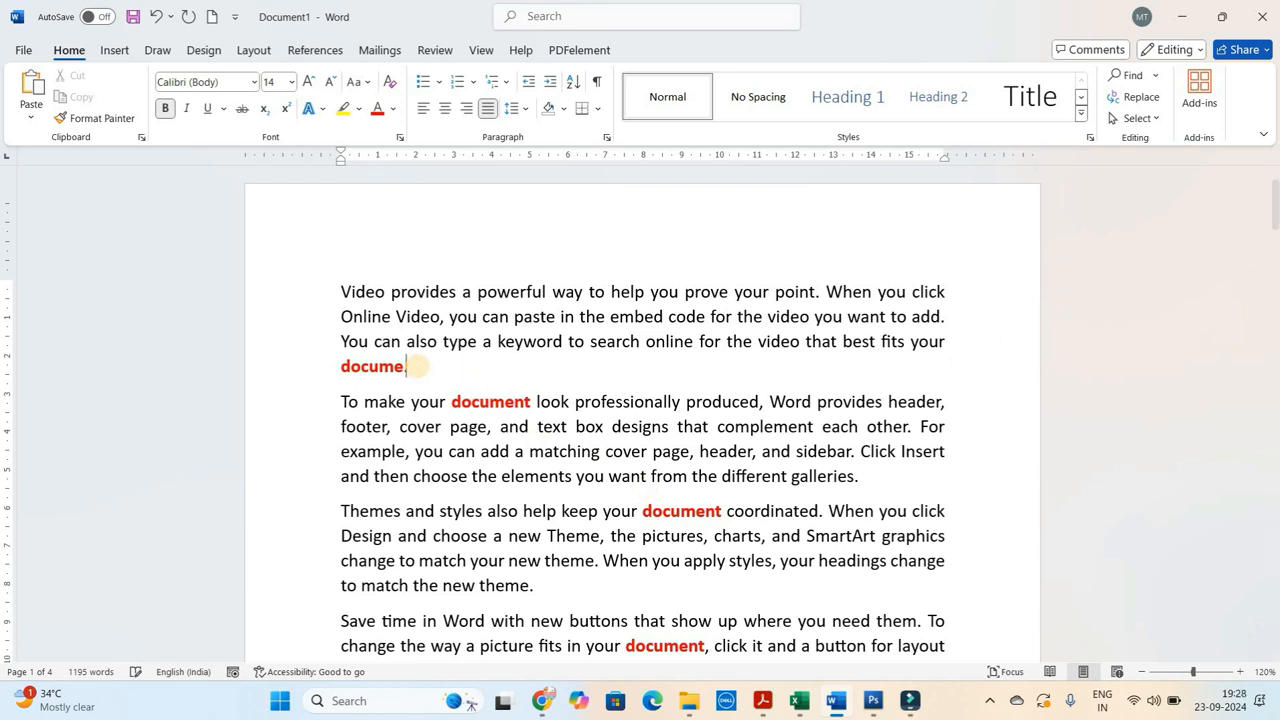
key(BackSpace)
key(BackSpace)
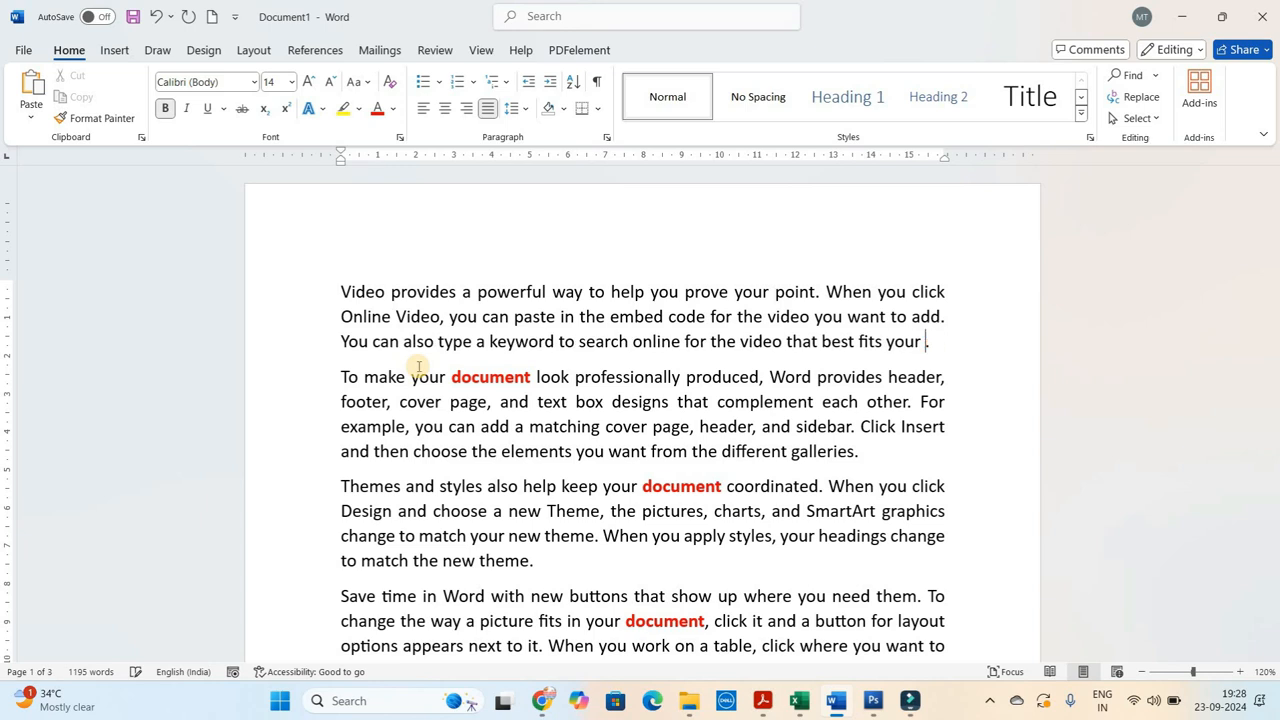
text(Image.)
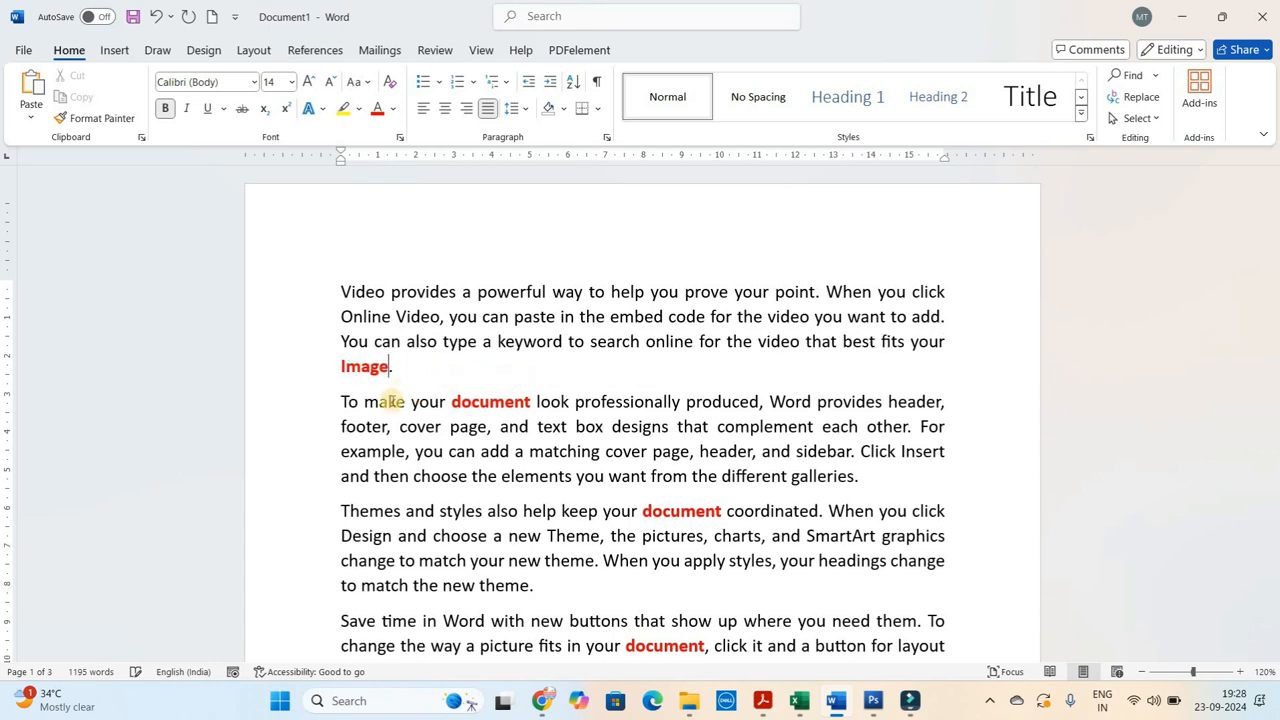
Overwrite the word "document" in the second paragraph with "Image"
double_click(483, 402)
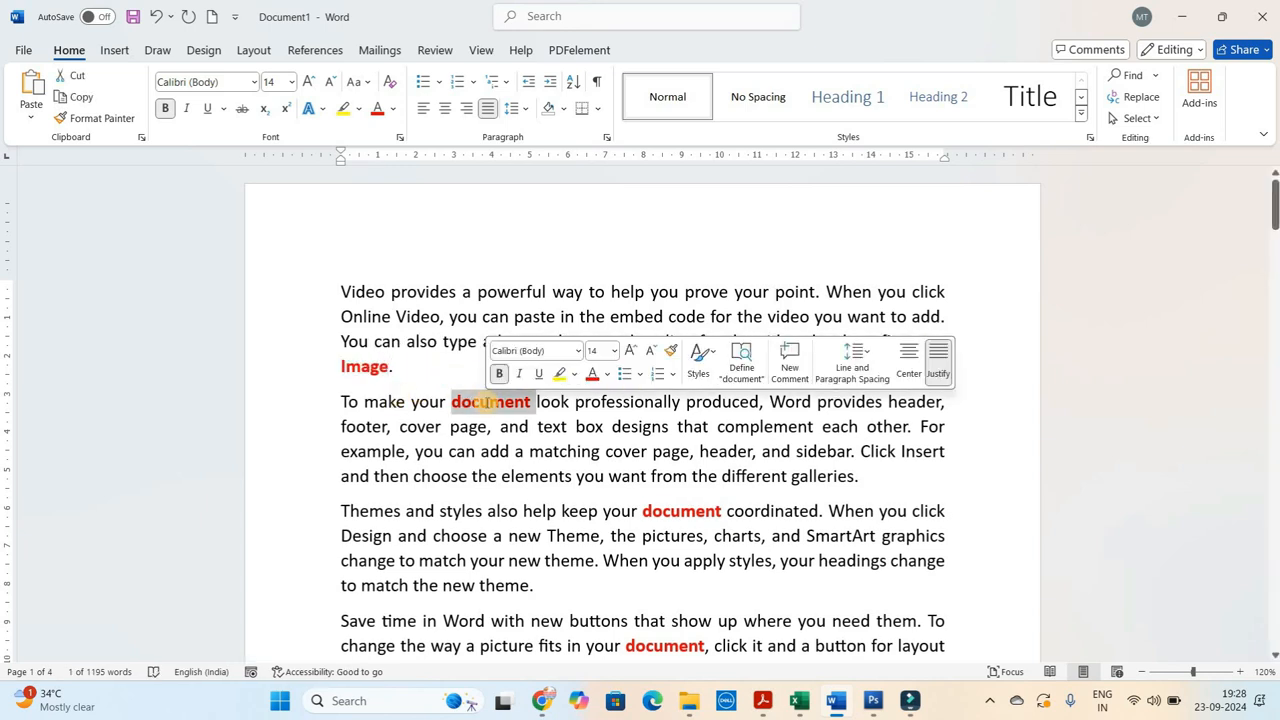
key(BackSpace)
text(Image)
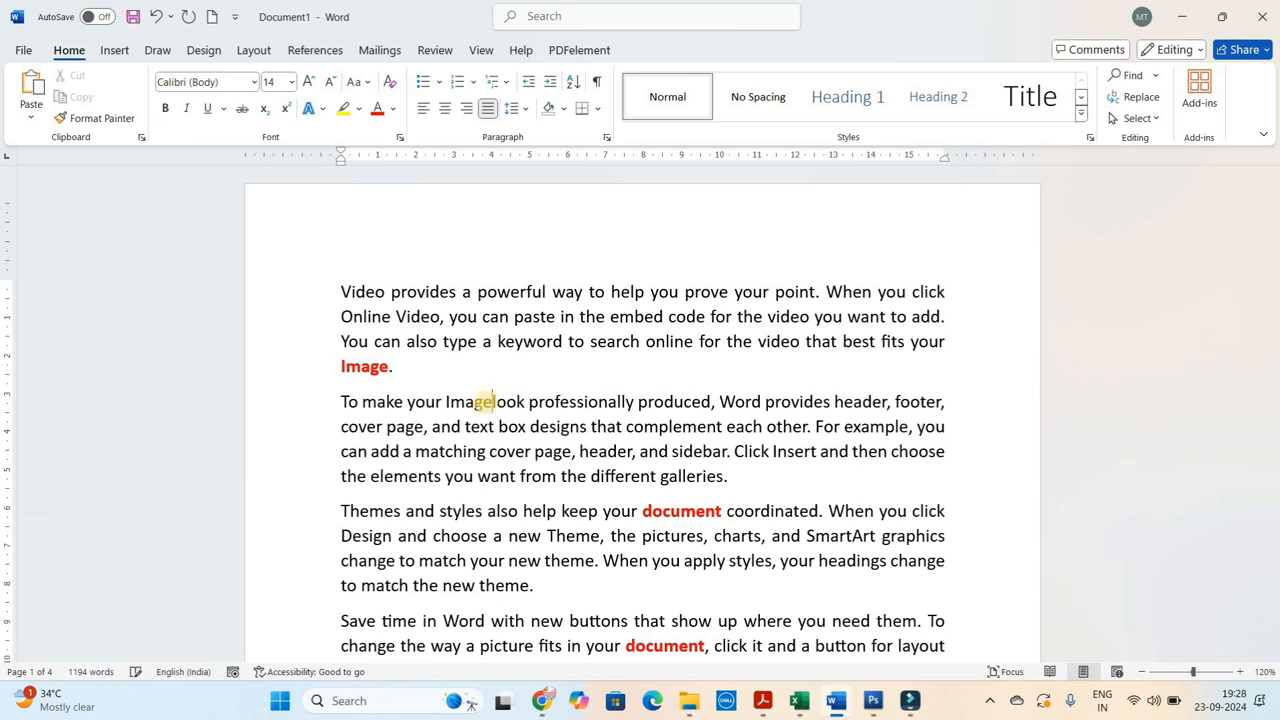
Undo the manual word replacements in the first two paragraphs, restoring "document" in both
key(ctrl+z)
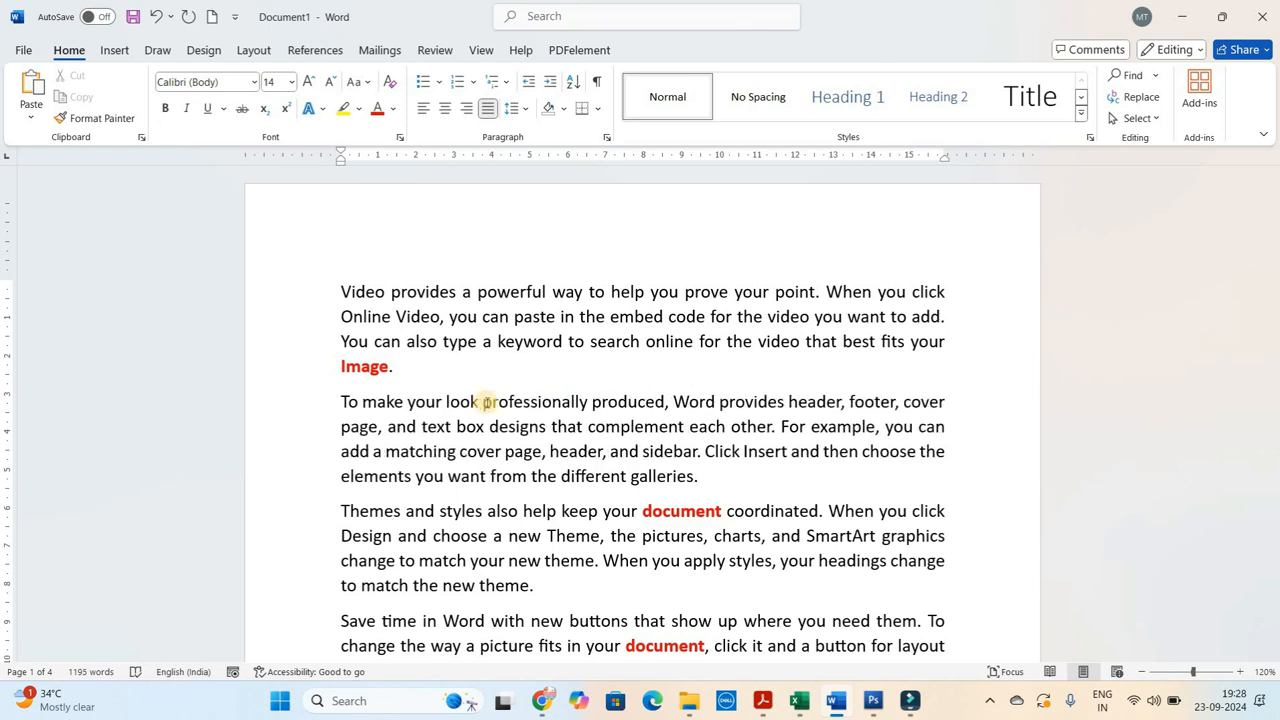
key(ctrl+z)
key(ctrl+z)
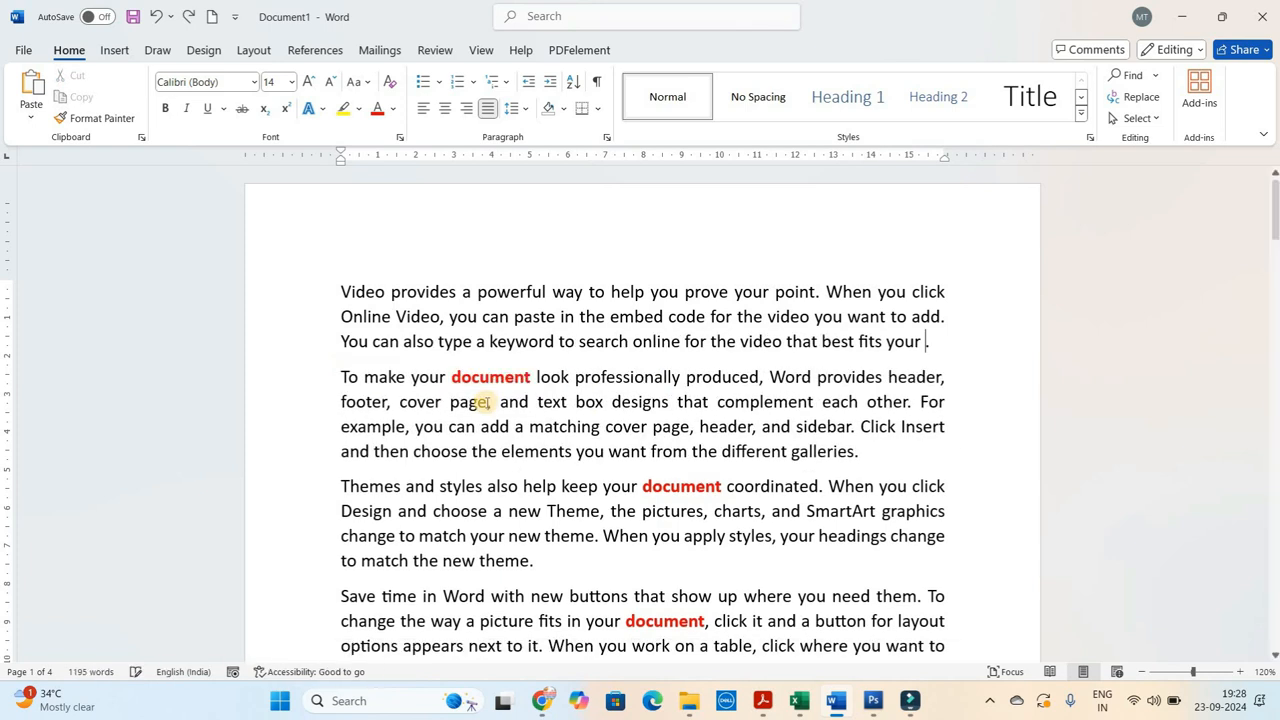
key(ctrl+z)
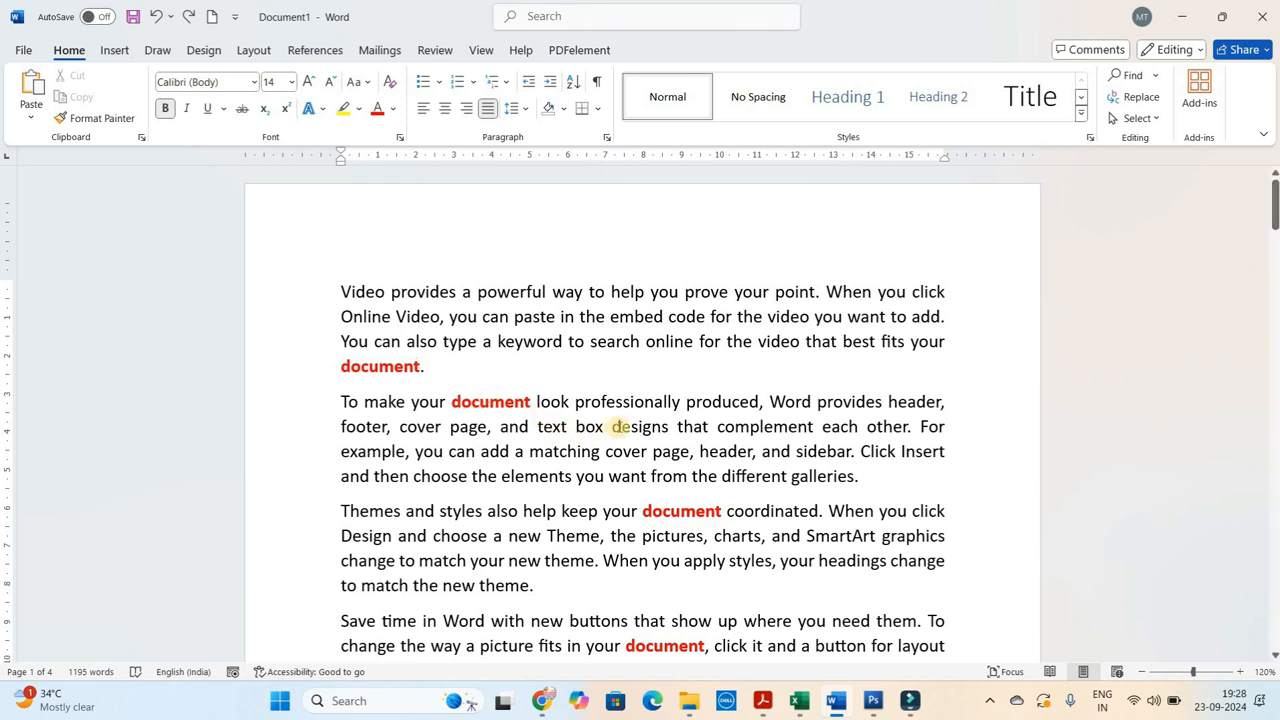
Open the Replace function, move the dialog off the first paragraphs, and enter "Document" as the text to find
click(615, 427)
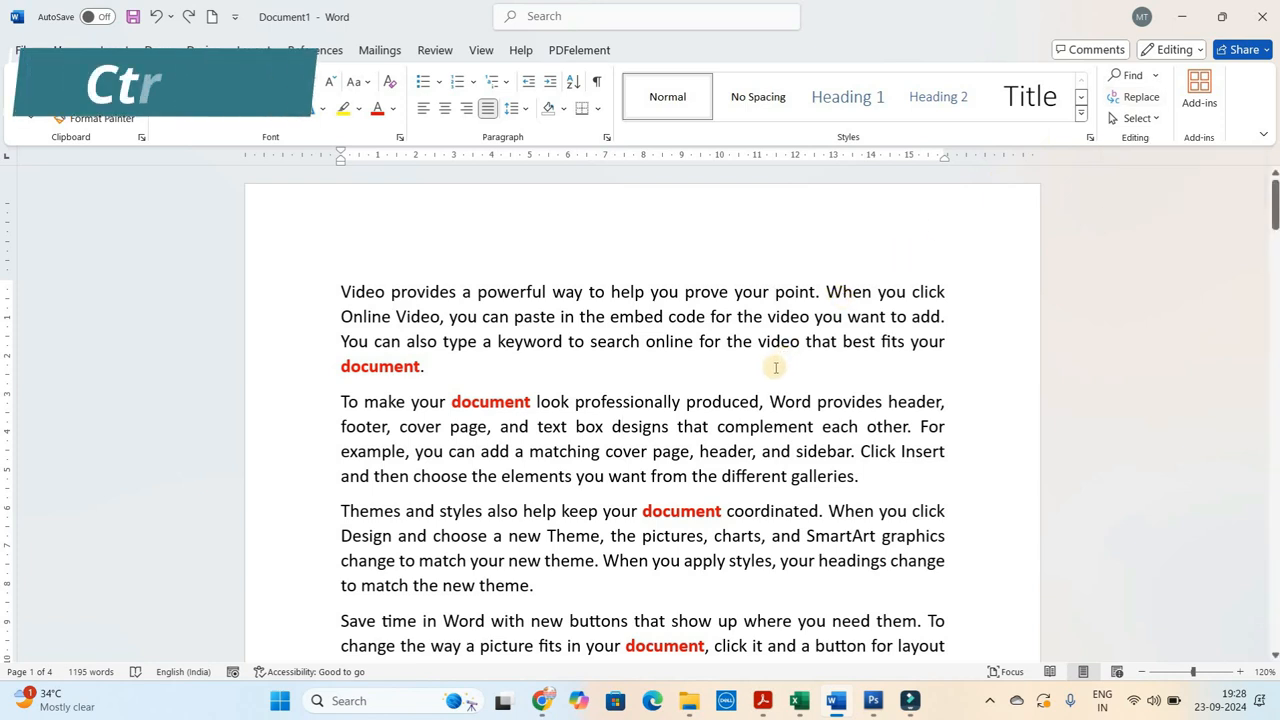
key(ctrl+h)
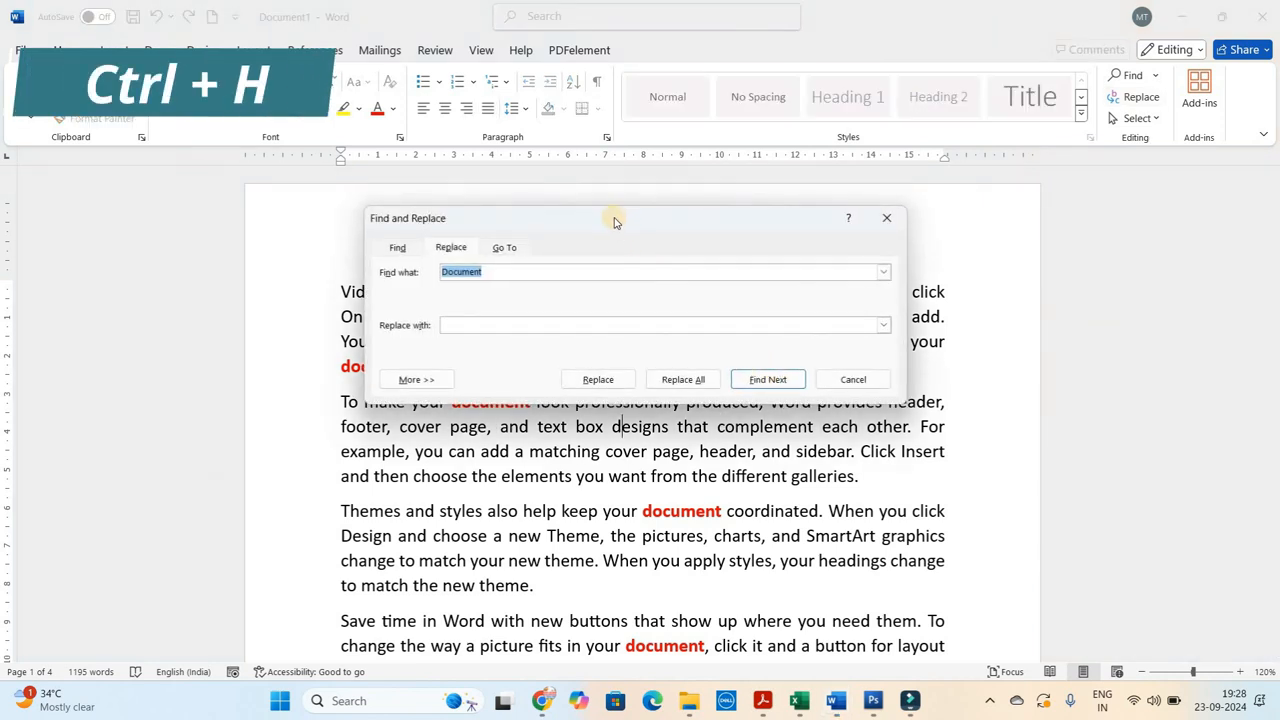
drag(829, 237, 1058, 260)
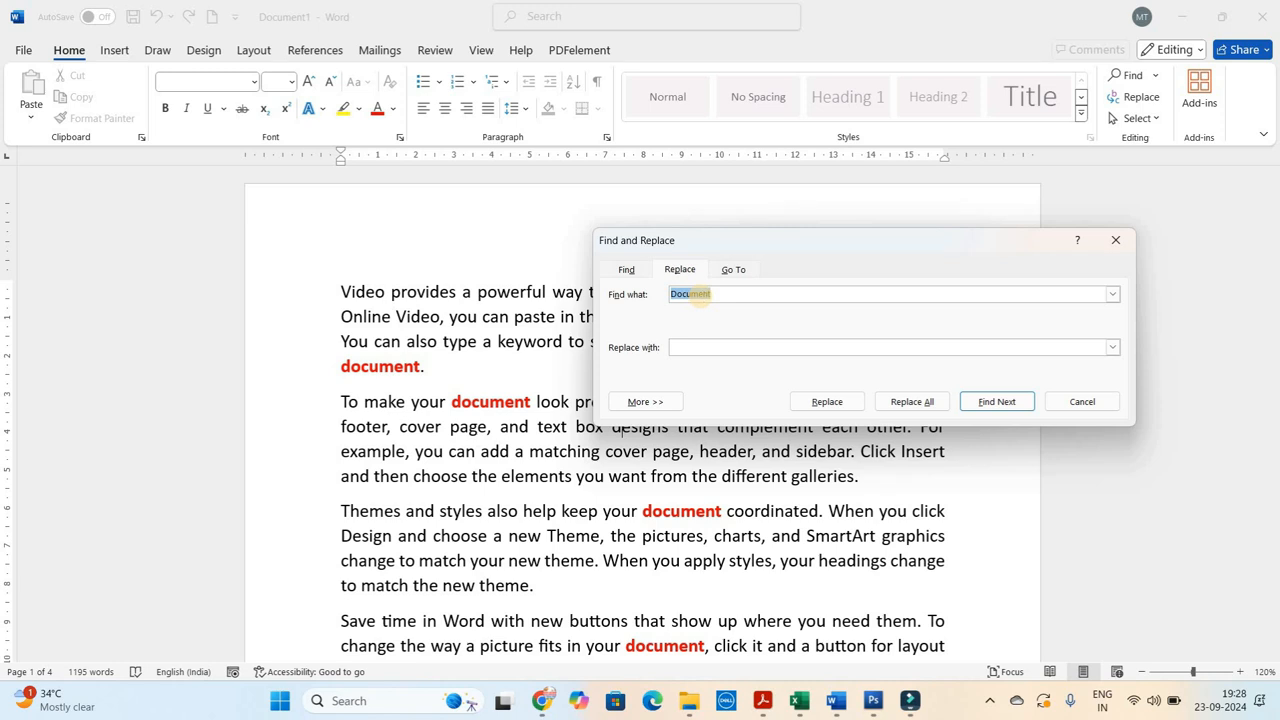
key(BackSpace)
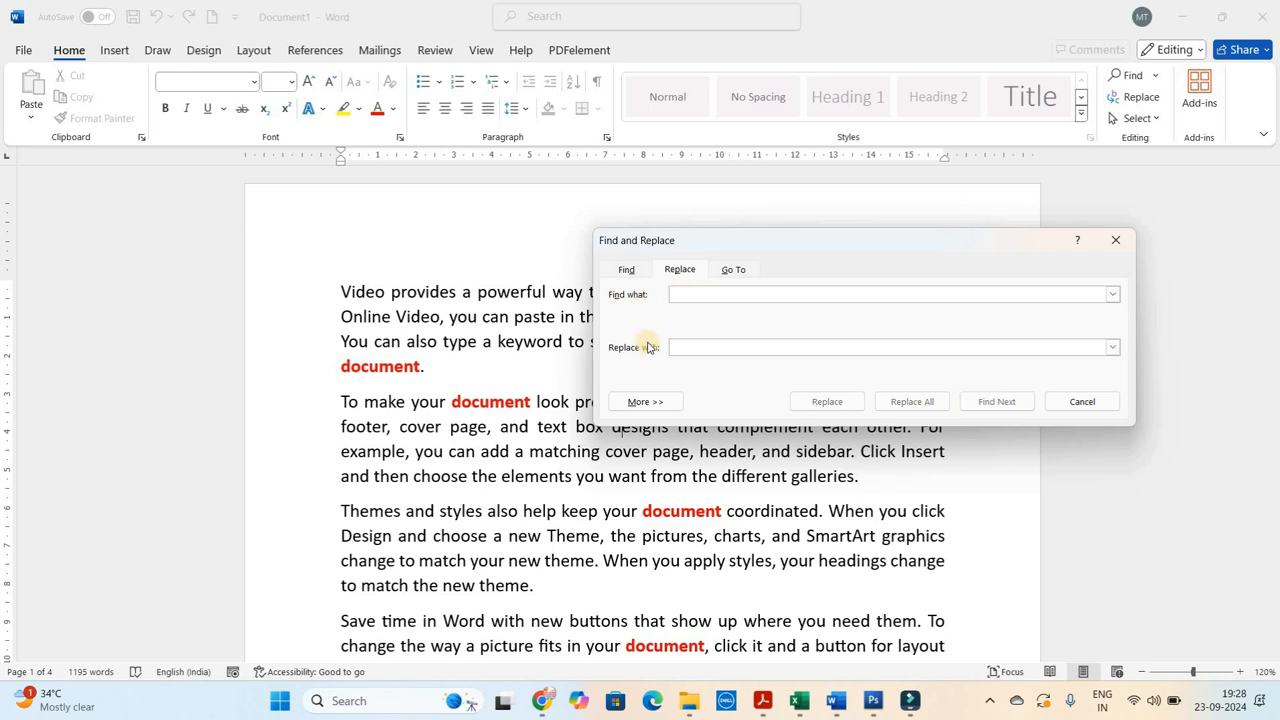
click(694, 346)
click(684, 295)
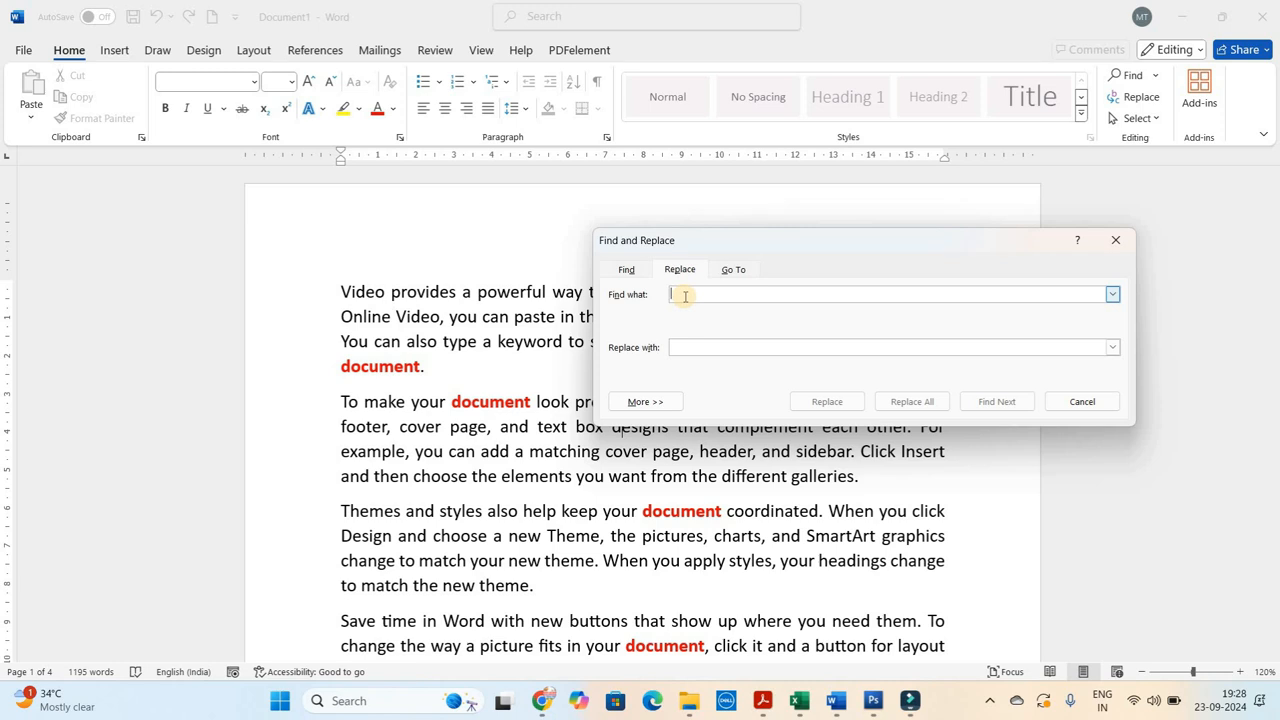
click(672, 348)
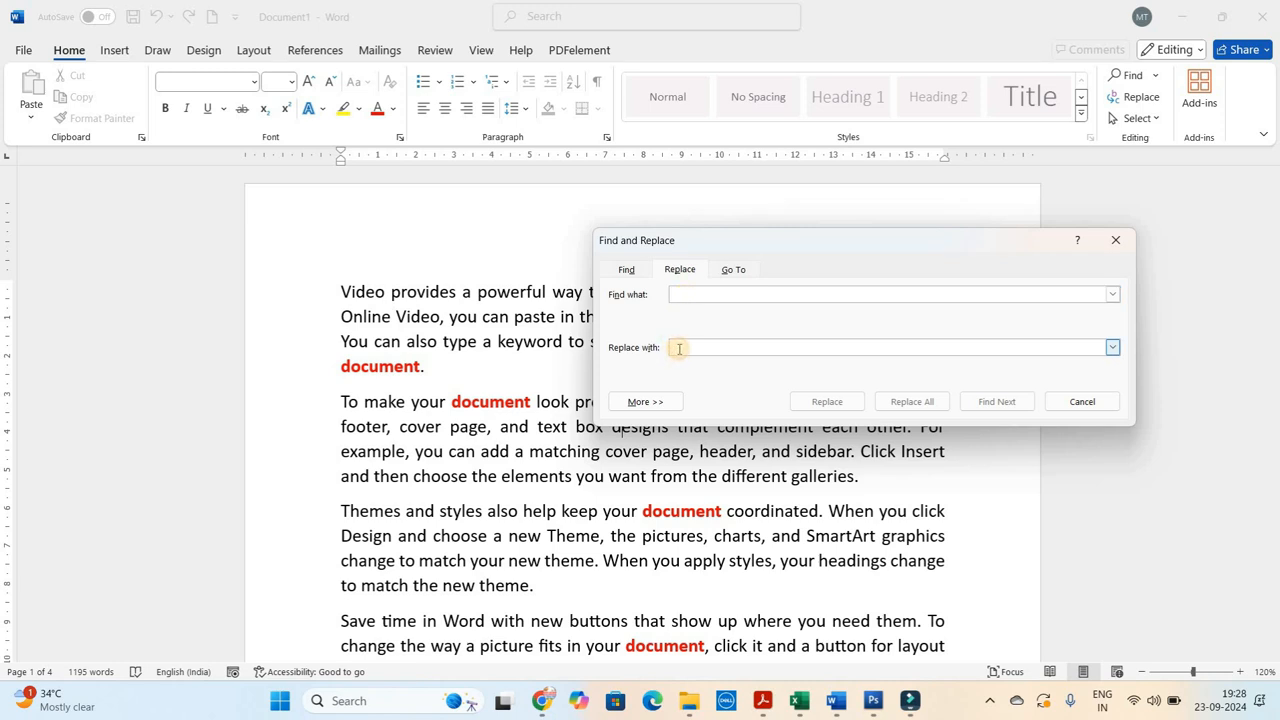
click(684, 294)
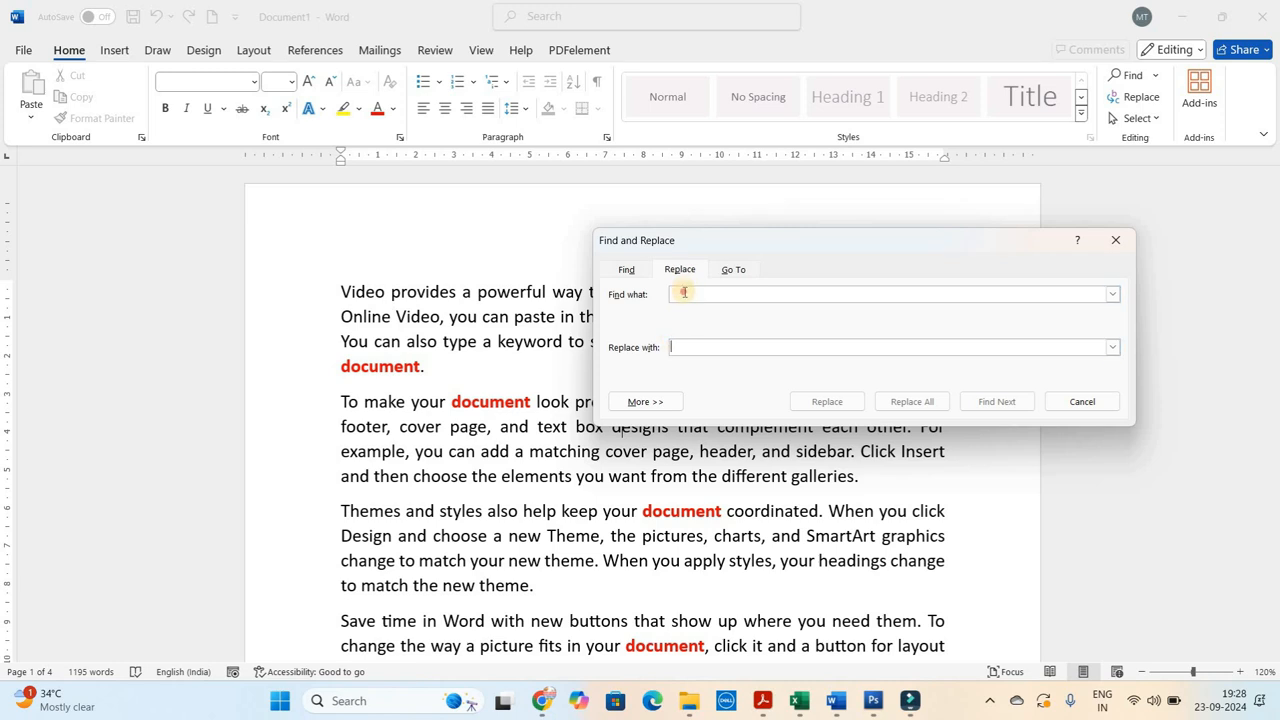
text(Document)
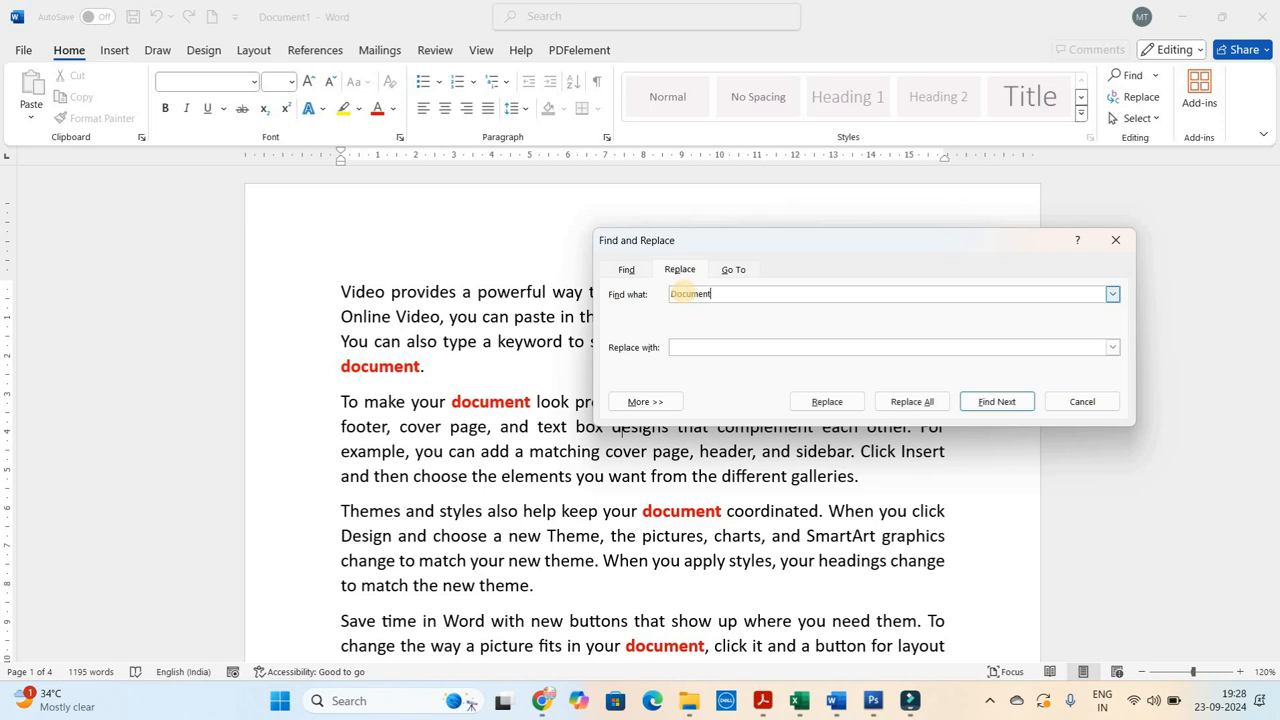
Replace every occurrence of "Document" with "Image", close the dialog, and check the replaced words in the pages
click(684, 347)
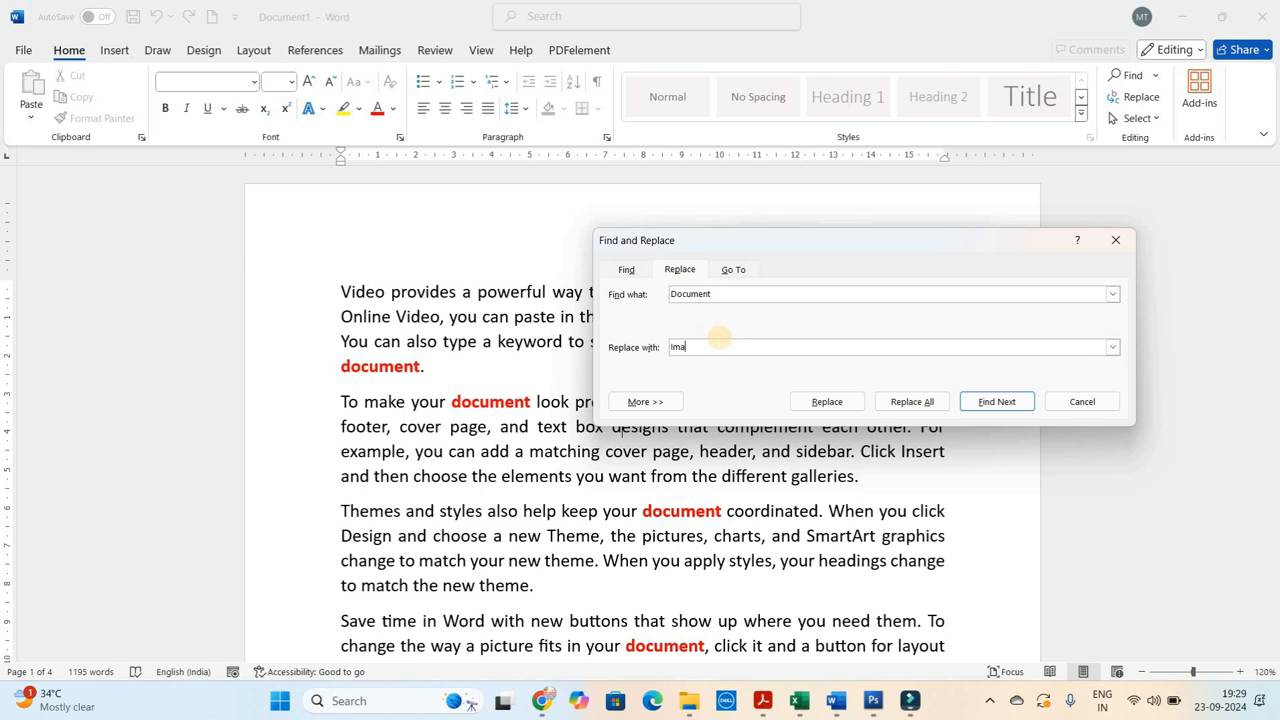
click(903, 405)
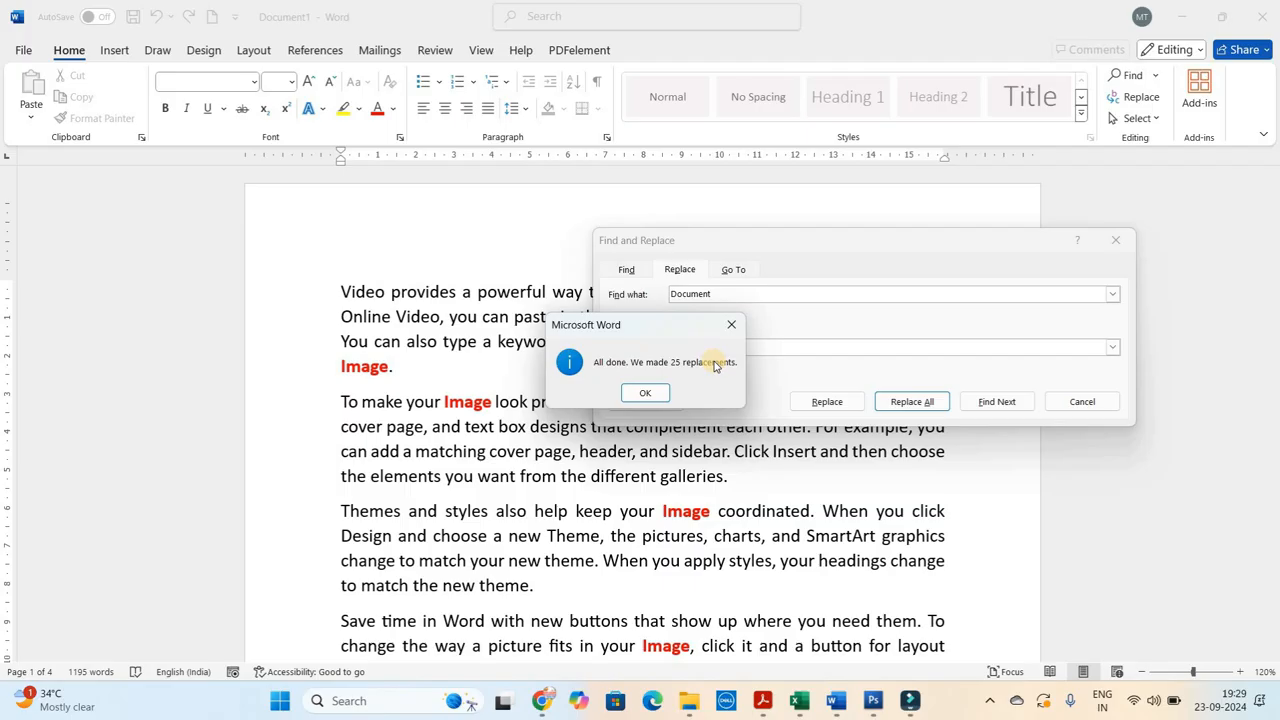
click(666, 393)
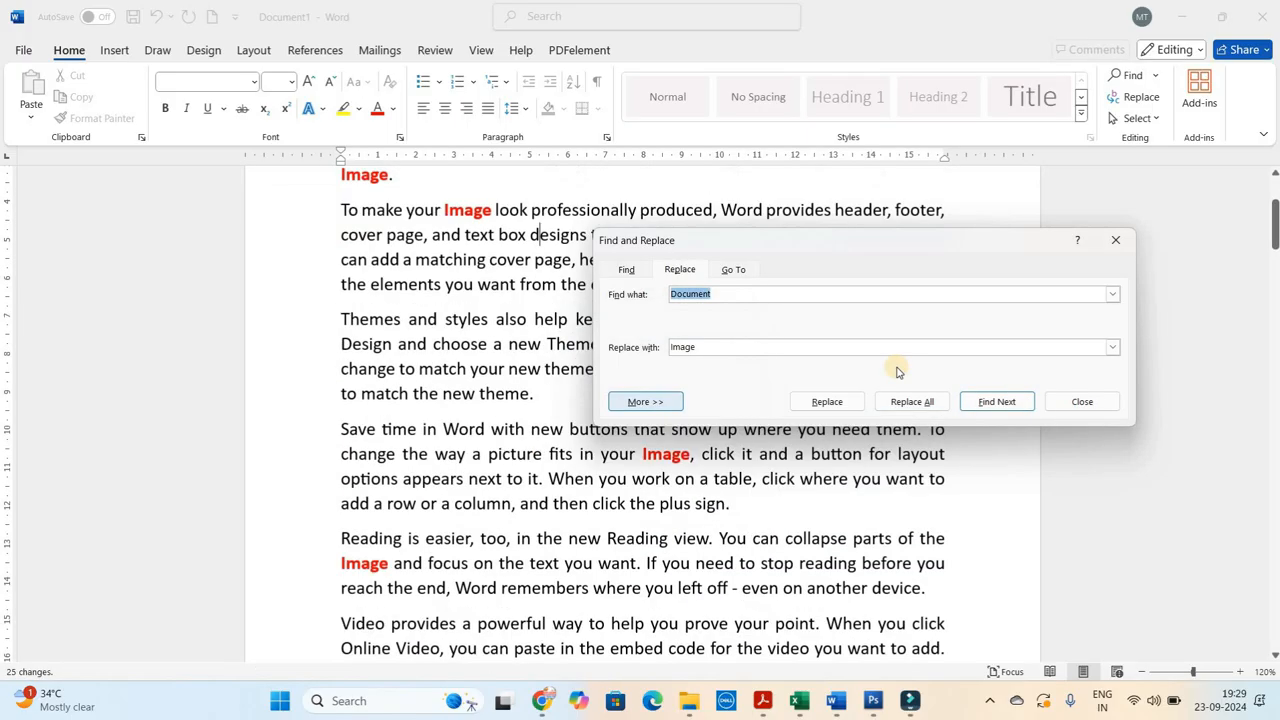
click(1081, 405)
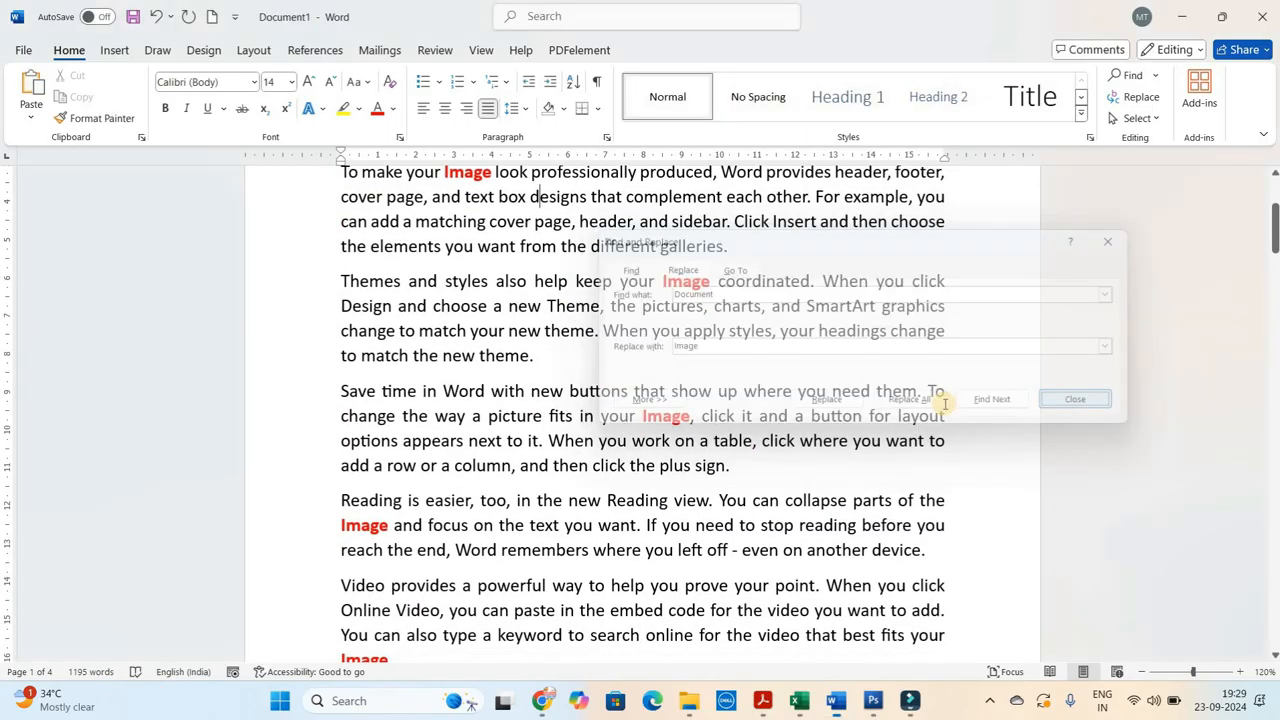
scroll(943, 403, down, 15)
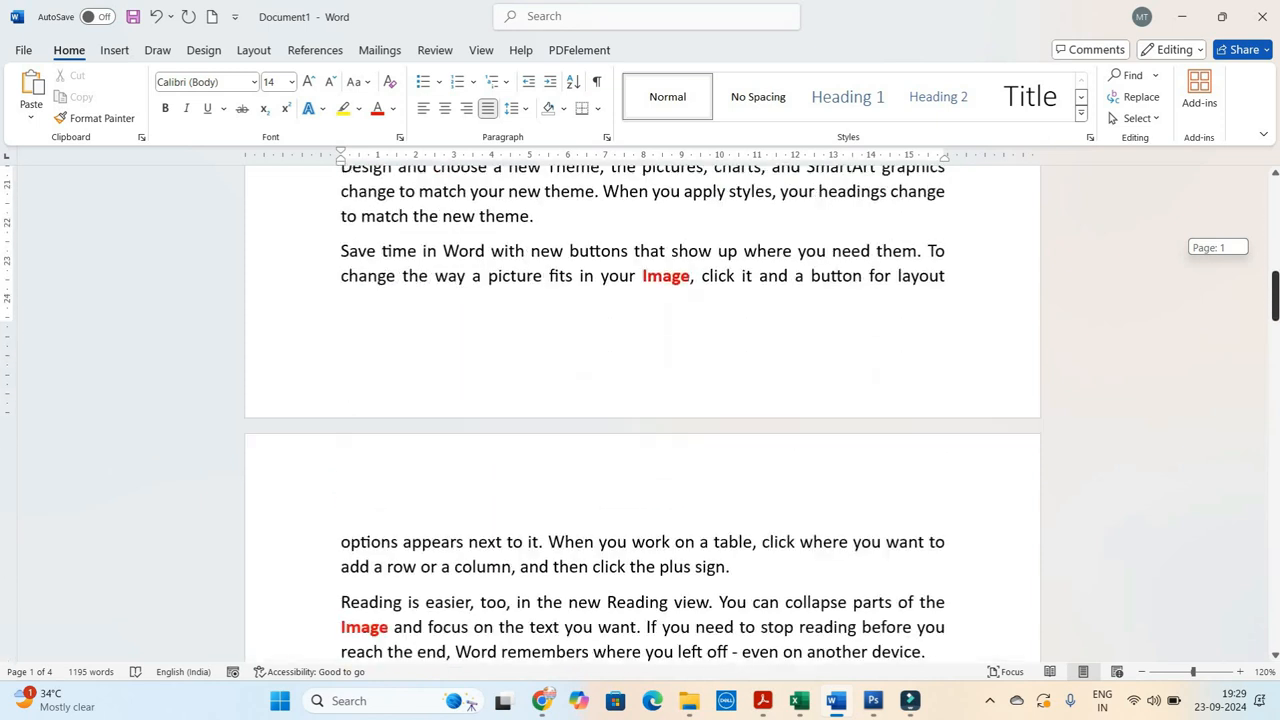
scroll(930, 341, up, 15)
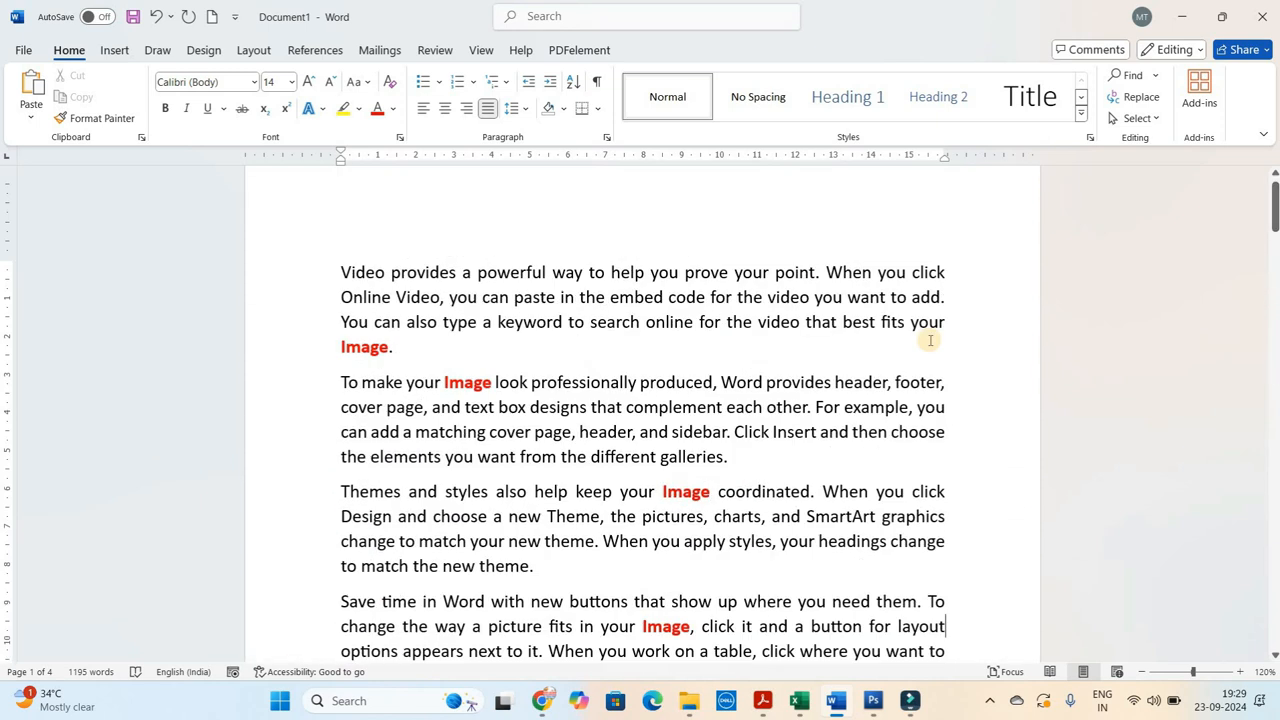
Search the document for "image", review the highlighted matches, and close the Navigation pane
click(1126, 77)
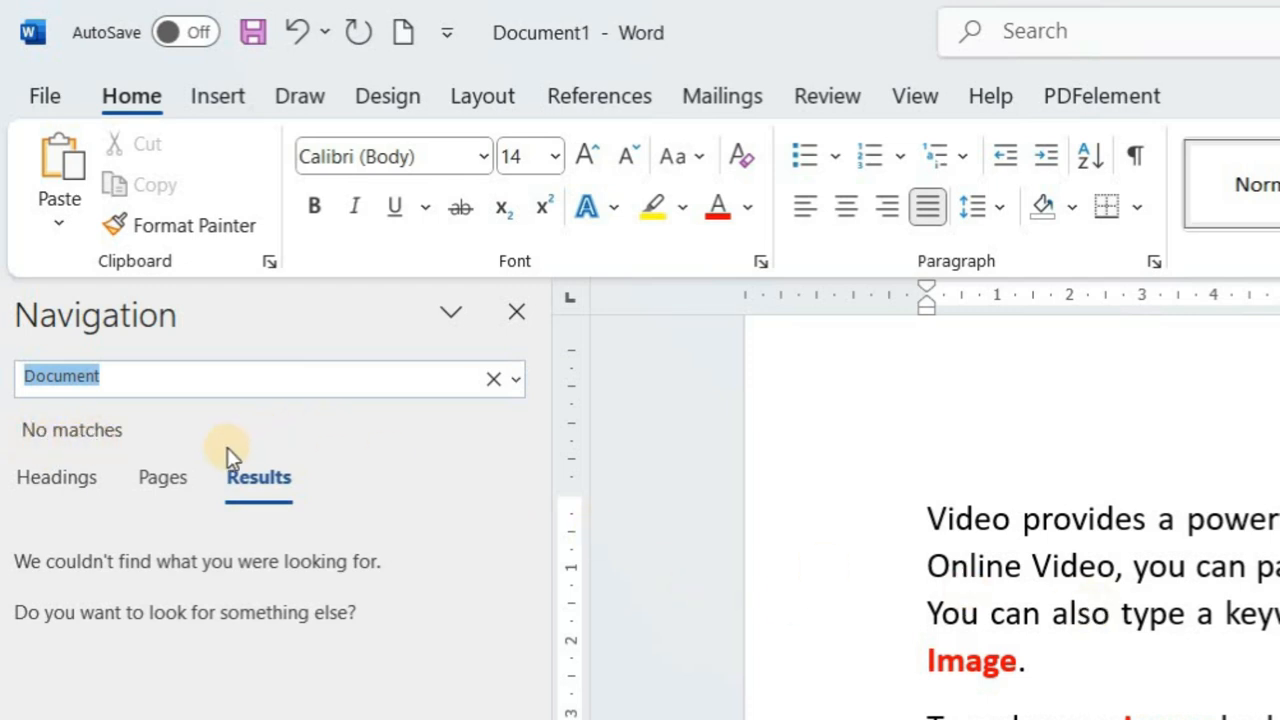
text(image)
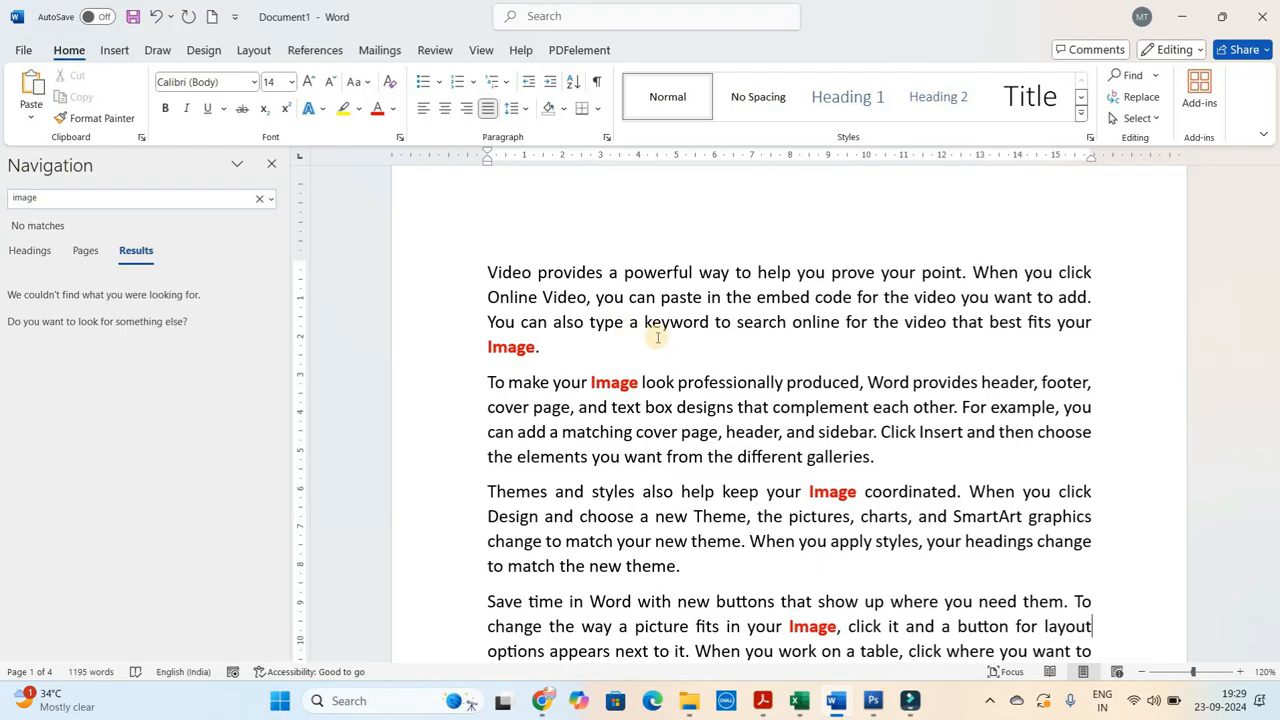
scroll(808, 305, down, 5)
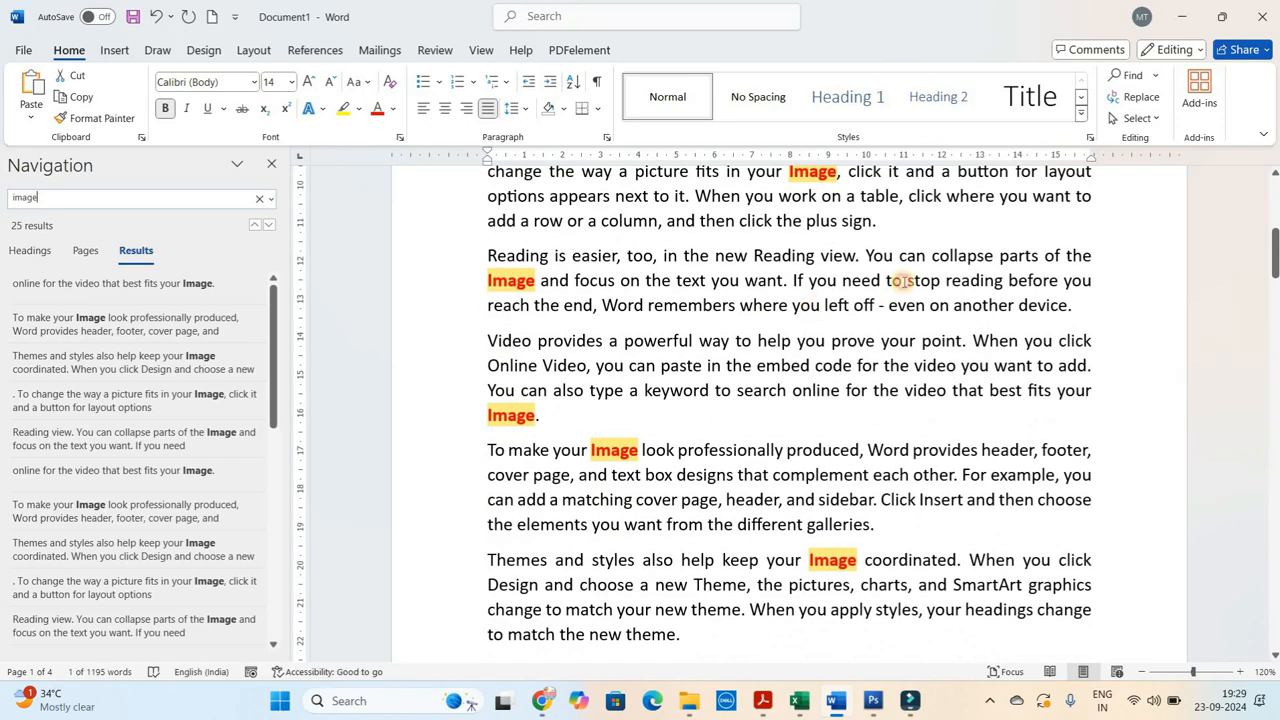
click(902, 281)
drag(1275, 250, 1275, 222)
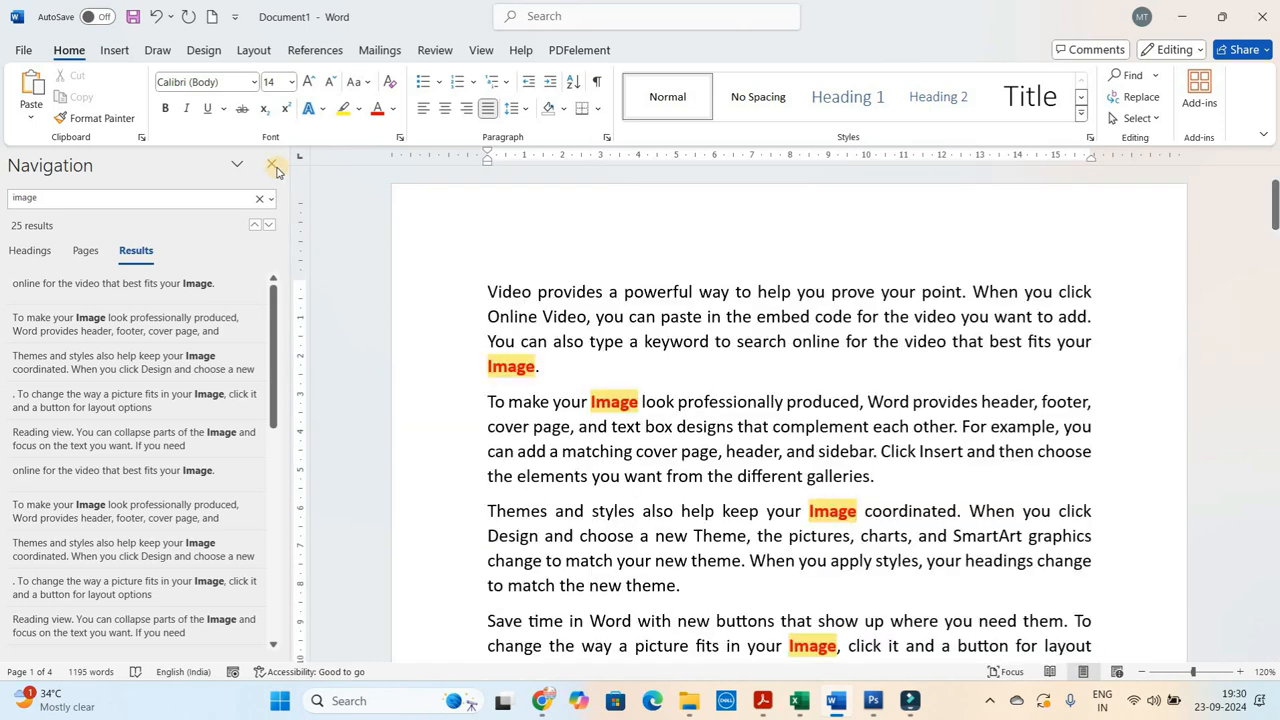
click(275, 166)
click(840, 292)
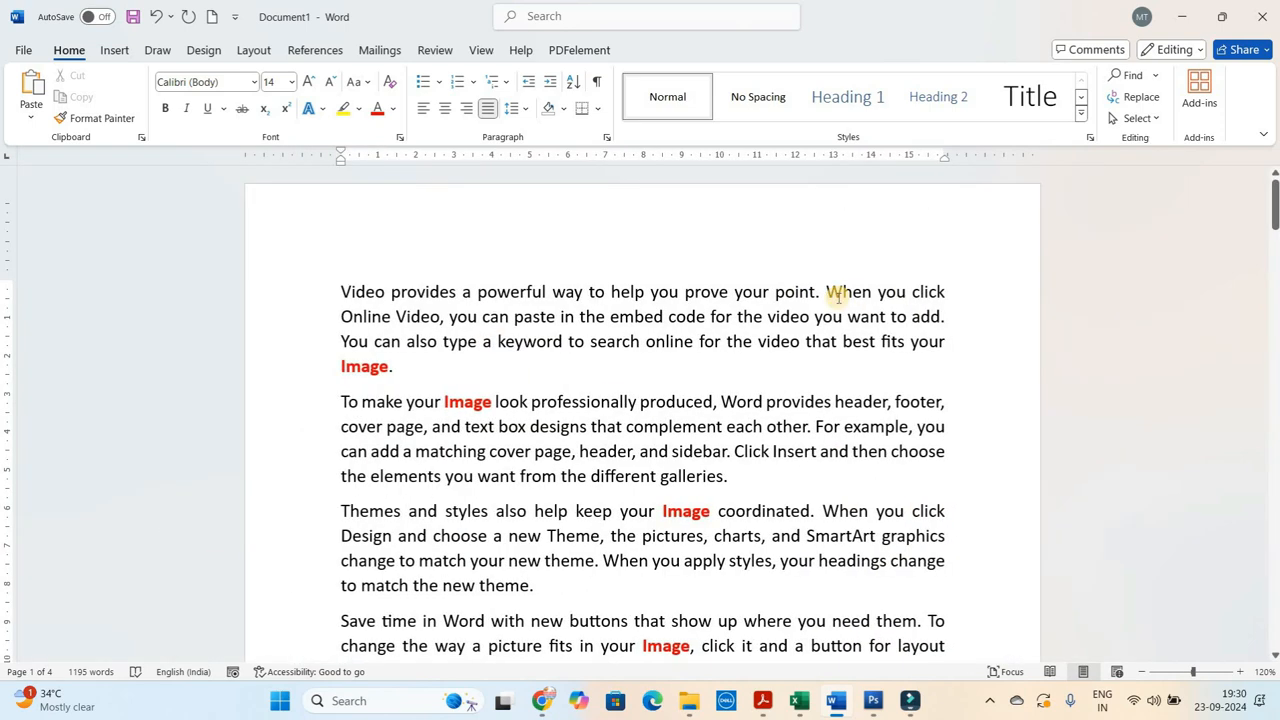
Select all the text in the document twice, look through the selected pages, and clear the selection each time
click(1154, 120)
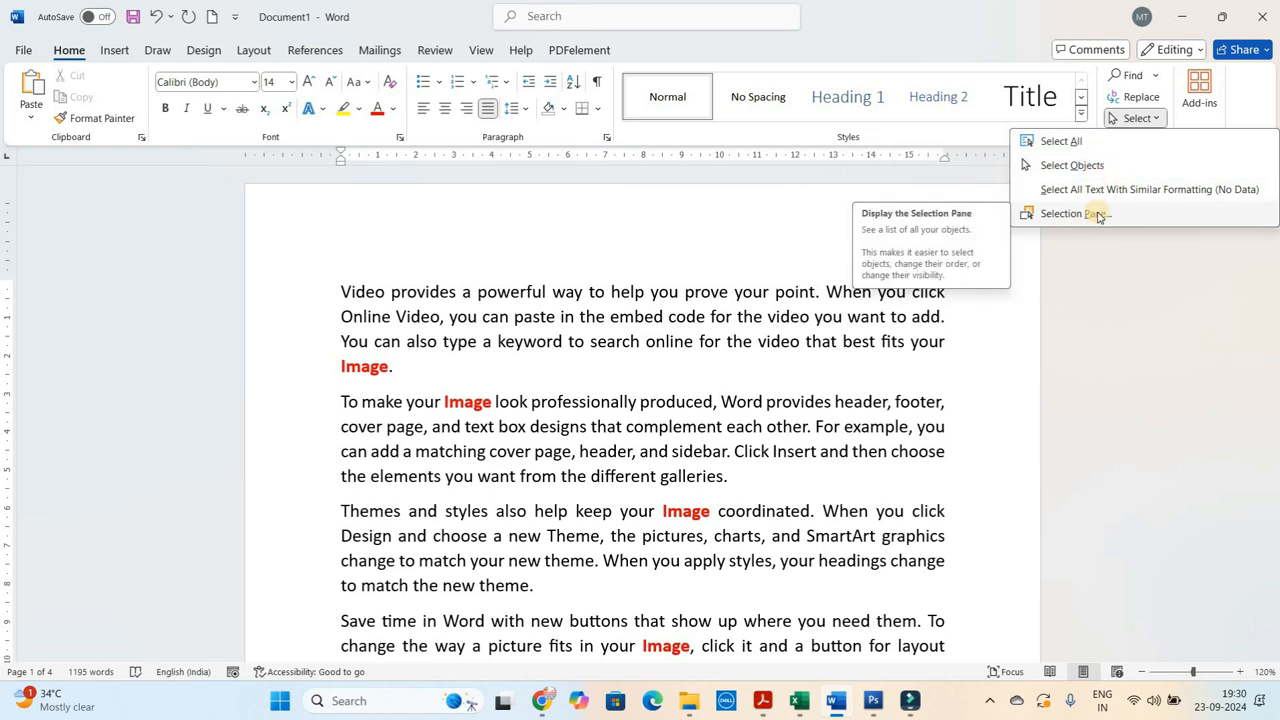
click(1059, 143)
click(812, 323)
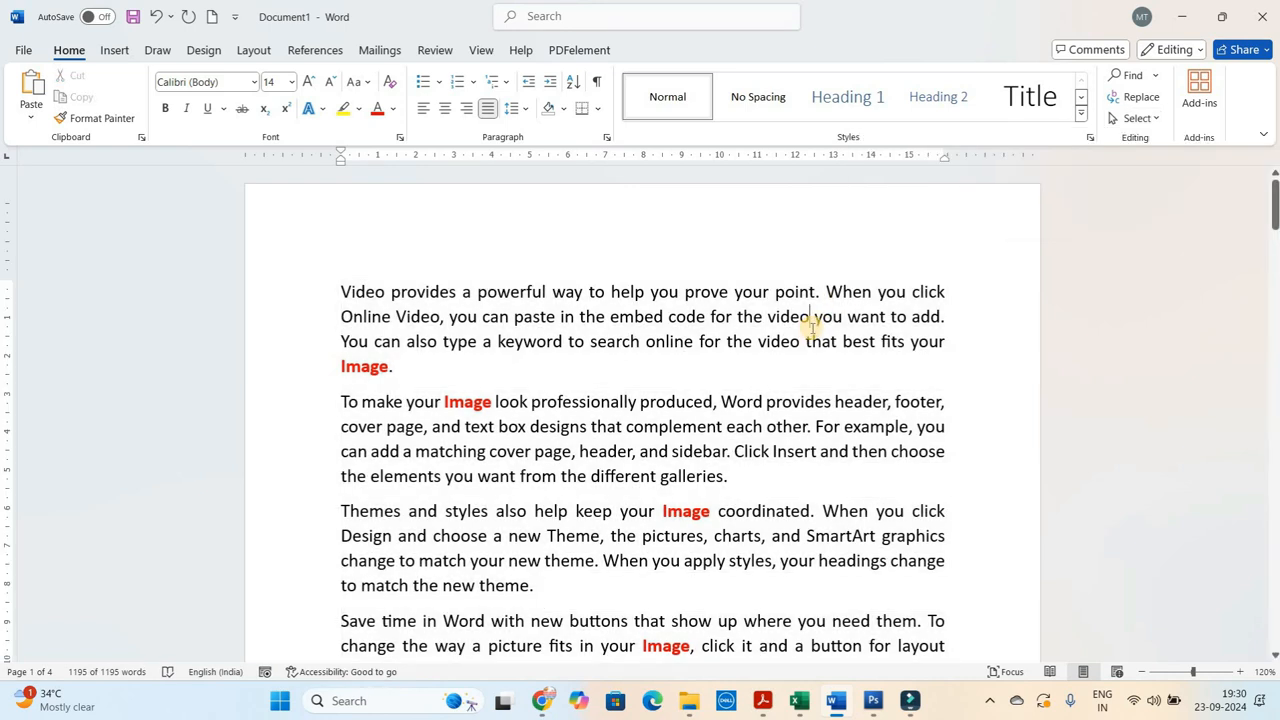
key(ctrl+a)
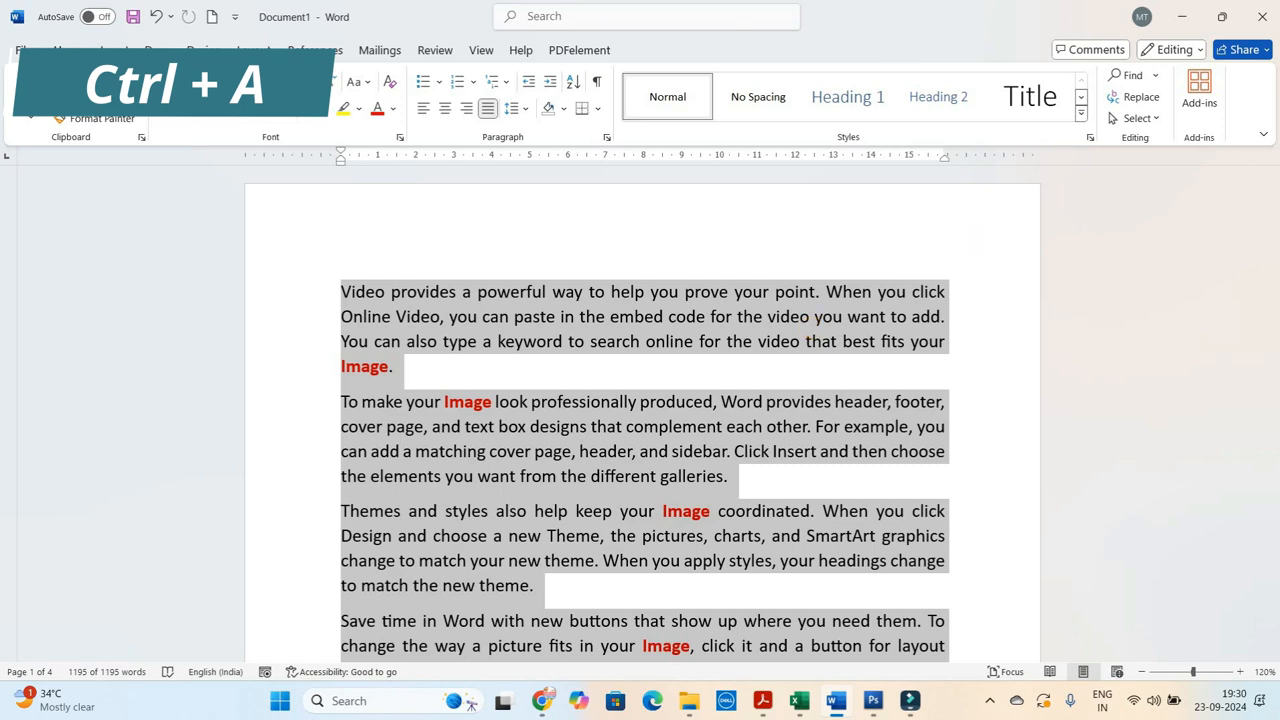
drag(1268, 280, 1255, 522)
click(1268, 248)
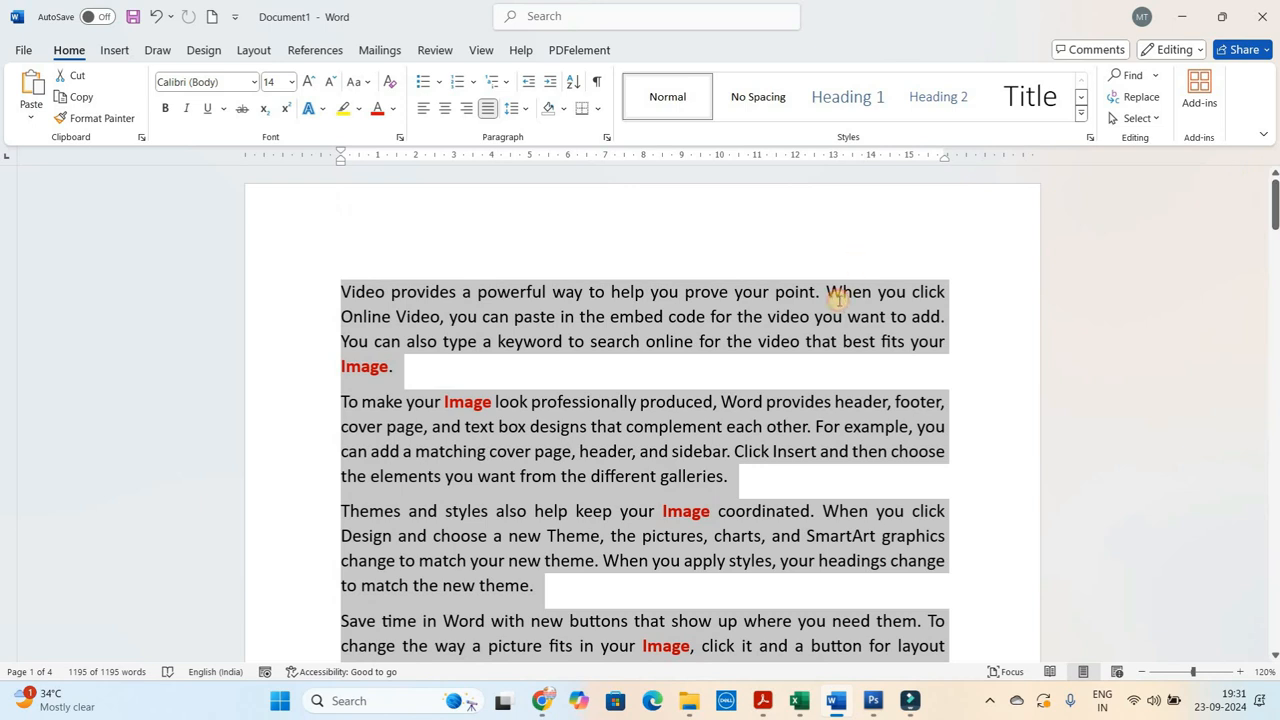
click(839, 302)
Run Select All on the document once more, clear the selection, and view the Select Objects option
click(1140, 118)
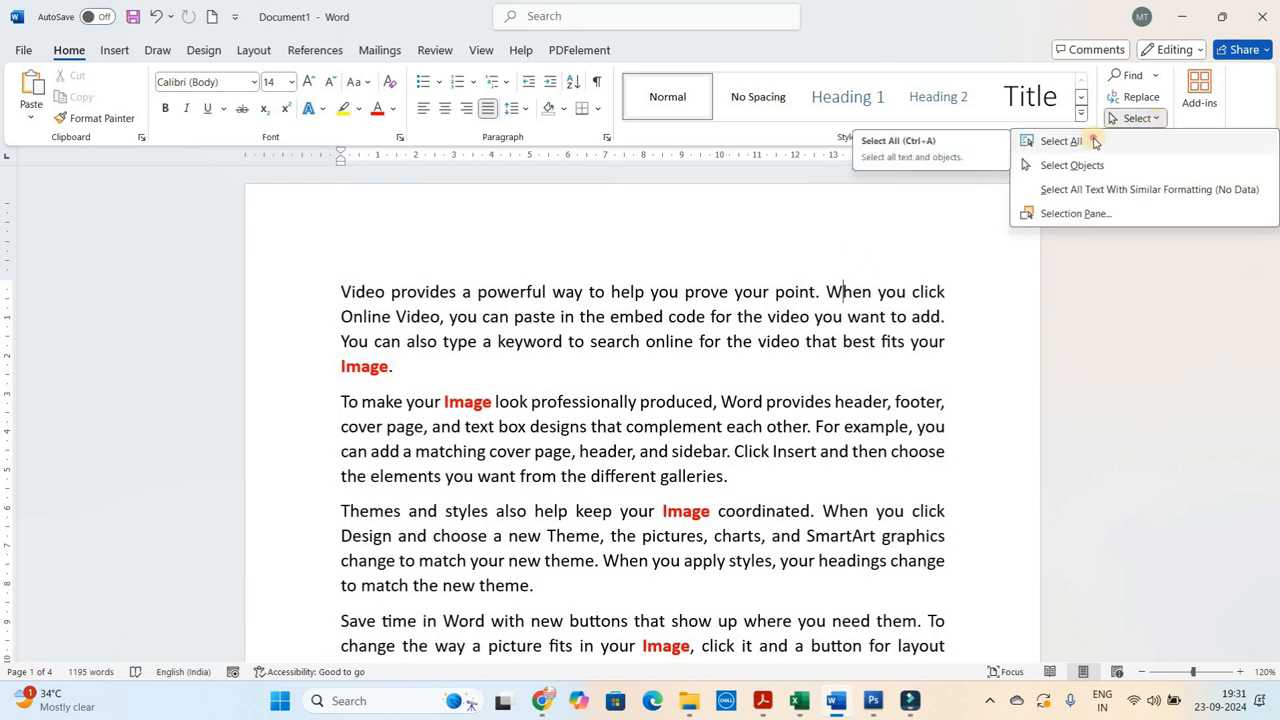
click(1062, 141)
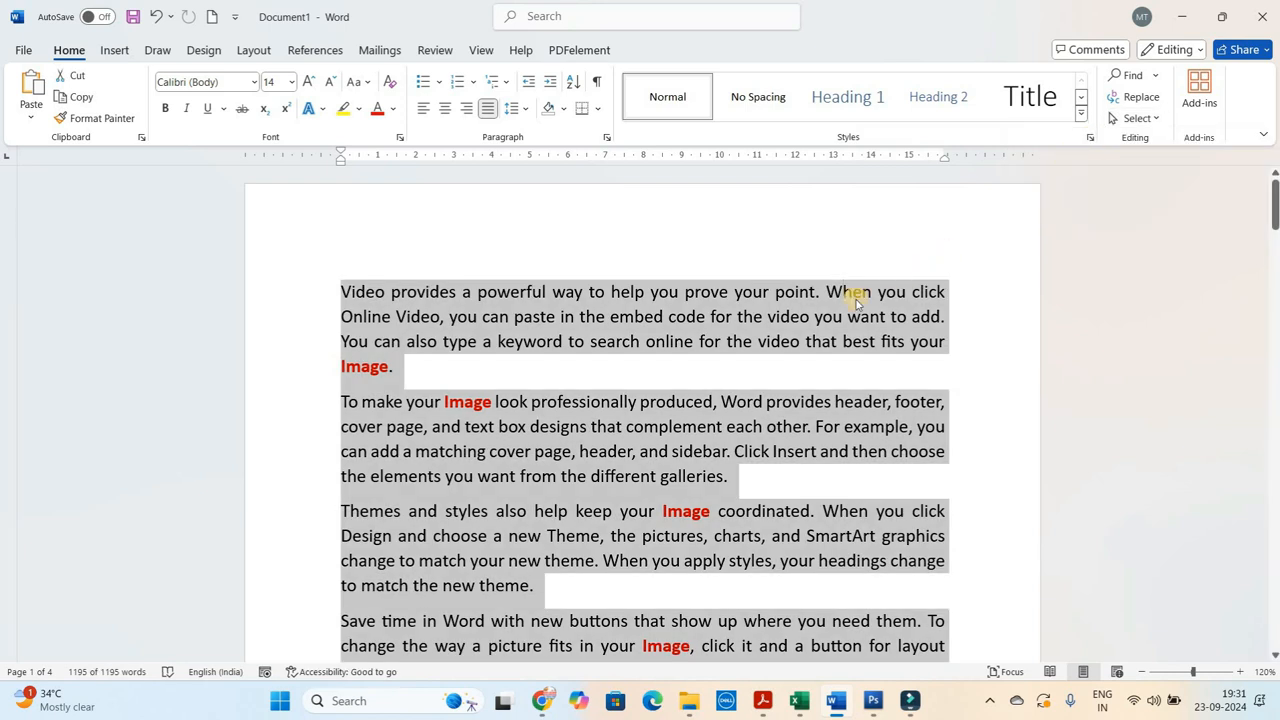
mouse_move(1276, 208)
mouse_down()
mouse_move(1249, 449)
mouse_move(1258, 190)
mouse_up()
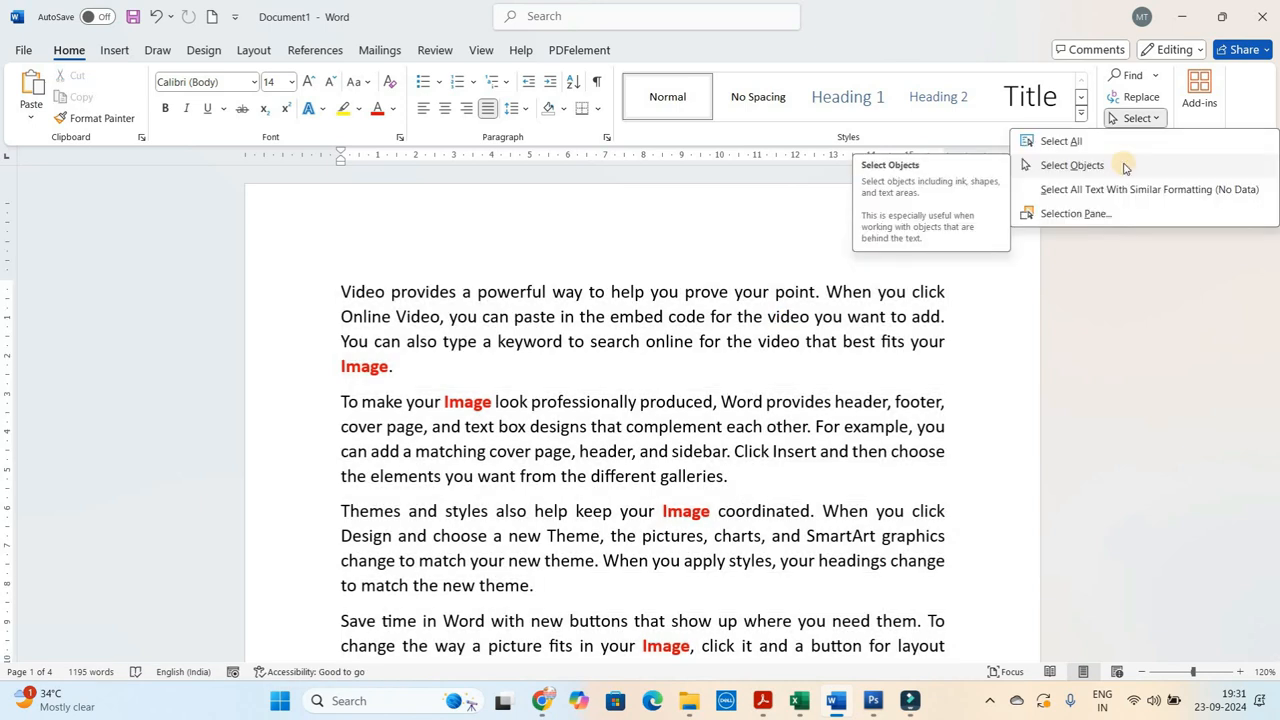
click(602, 338)
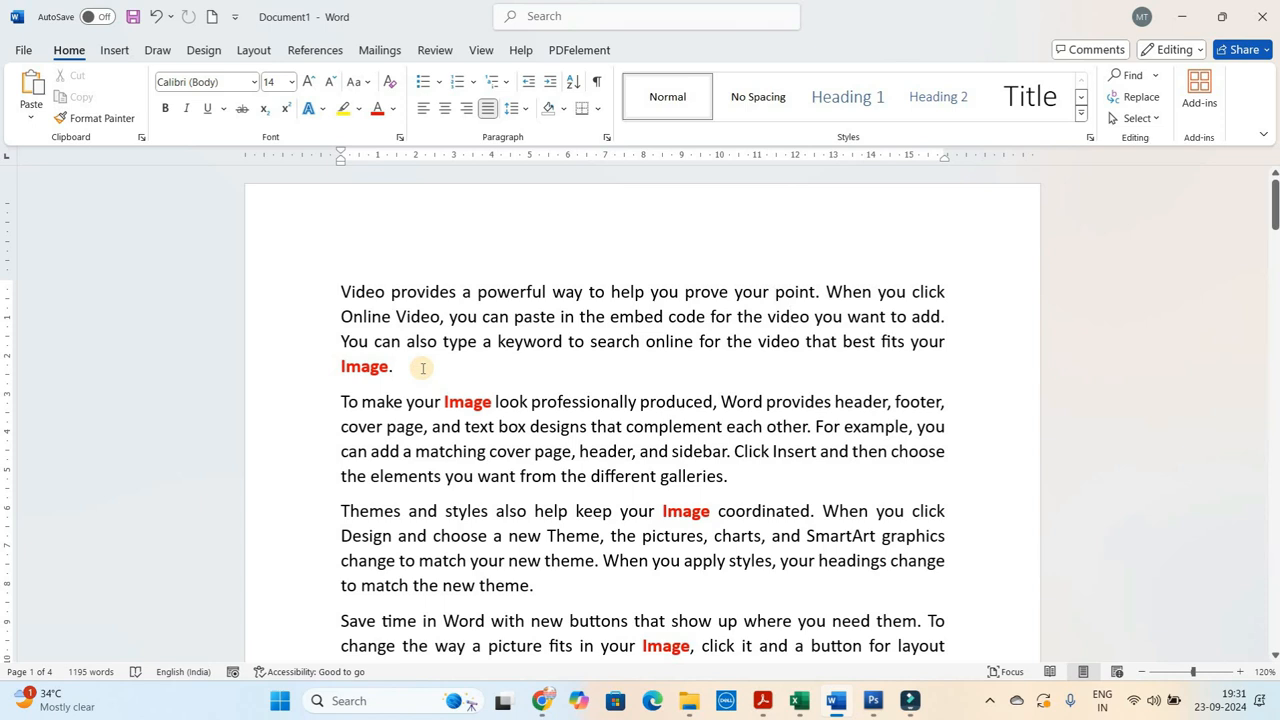
Add a blank line after the first paragraph and insert a picture there from the device's Downloads folder
key(Return)
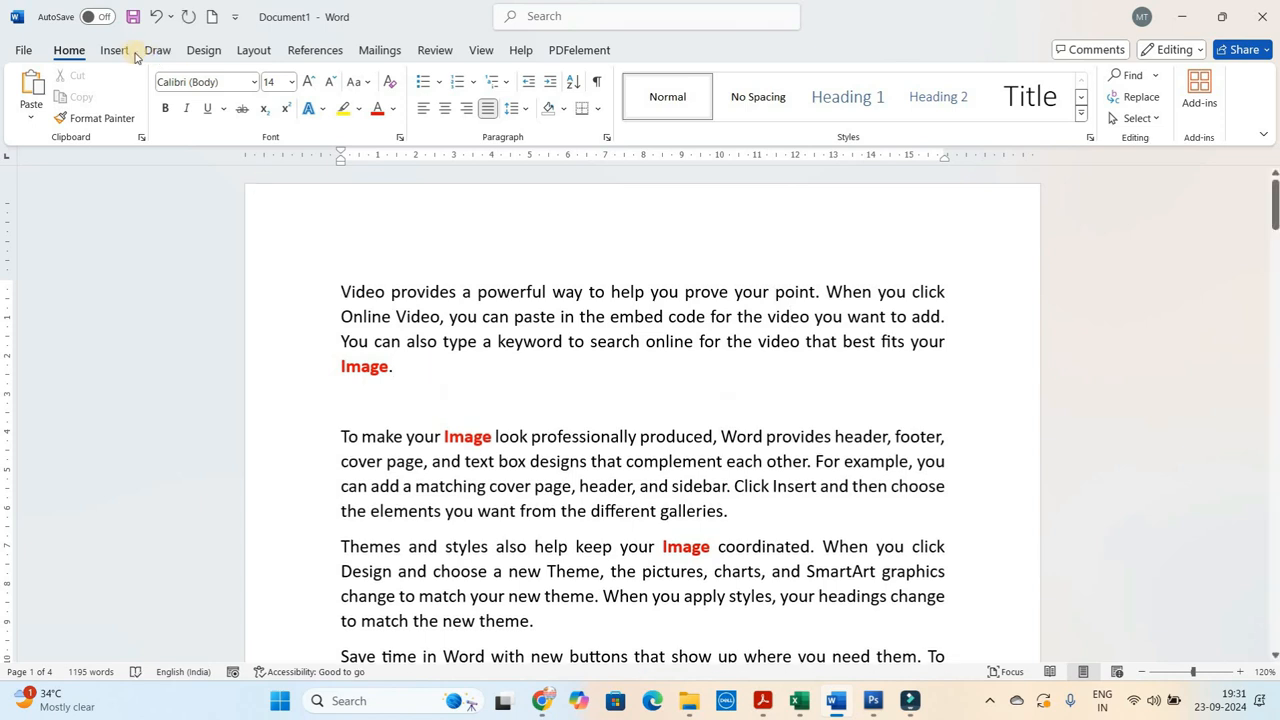
click(124, 52)
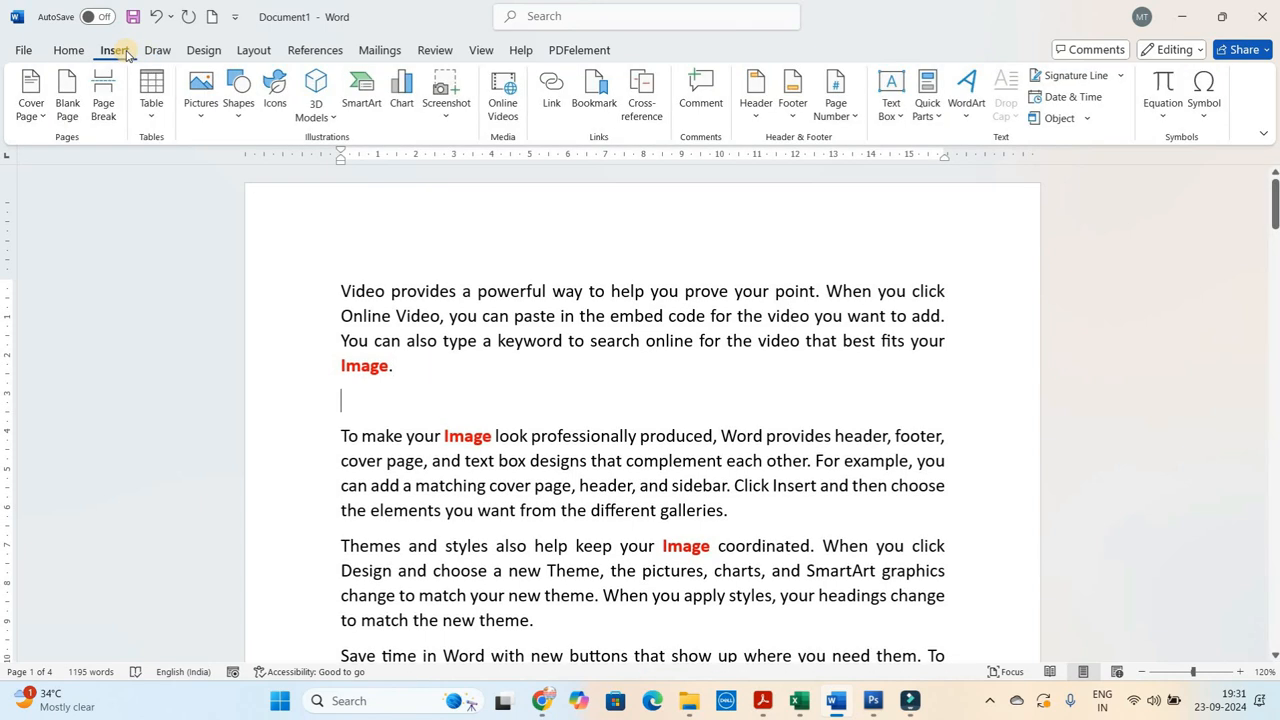
click(205, 98)
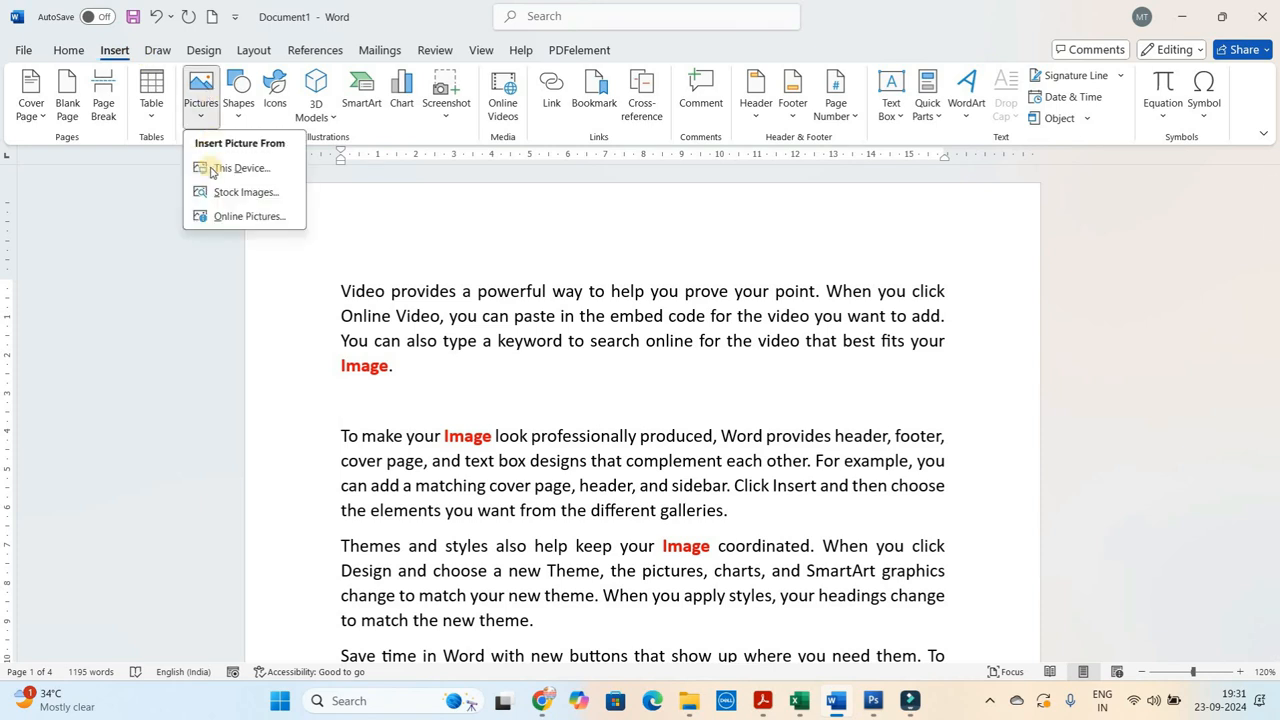
click(240, 168)
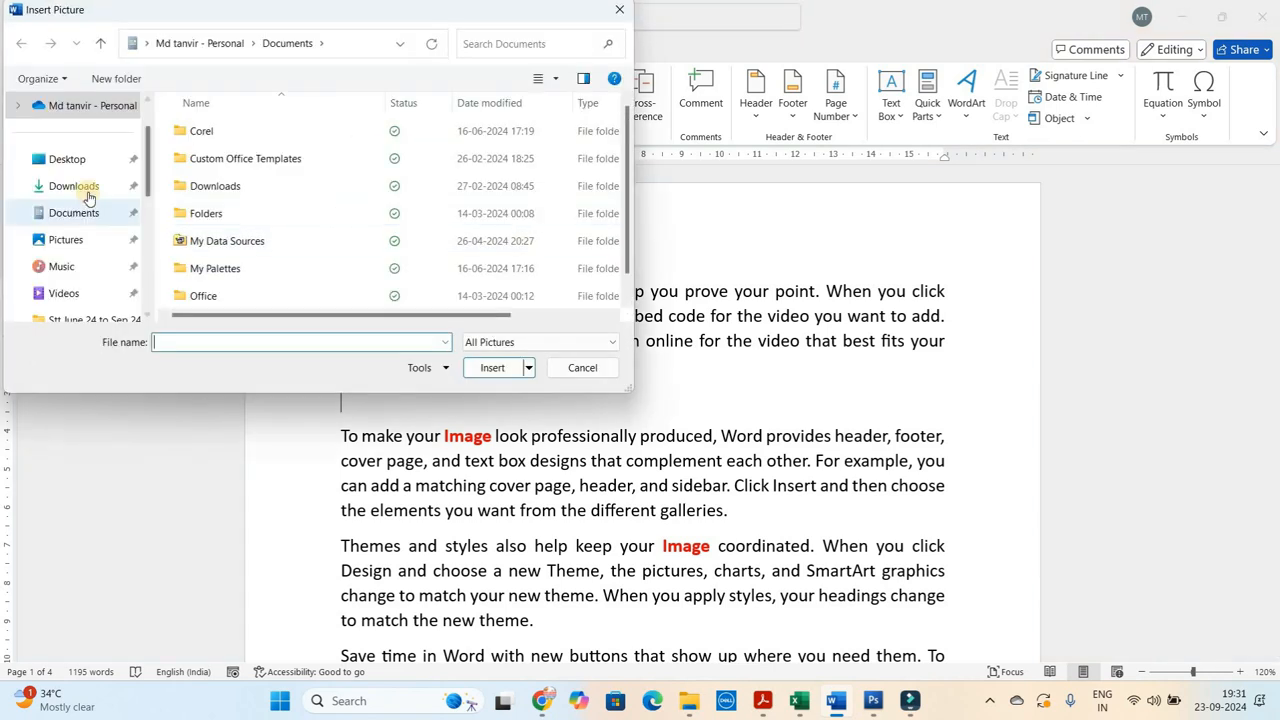
click(74, 186)
mouse_move(628, 106)
mouse_down()
mouse_move(632, 132)
mouse_move(634, 117)
mouse_up()
click(304, 228)
click(492, 368)
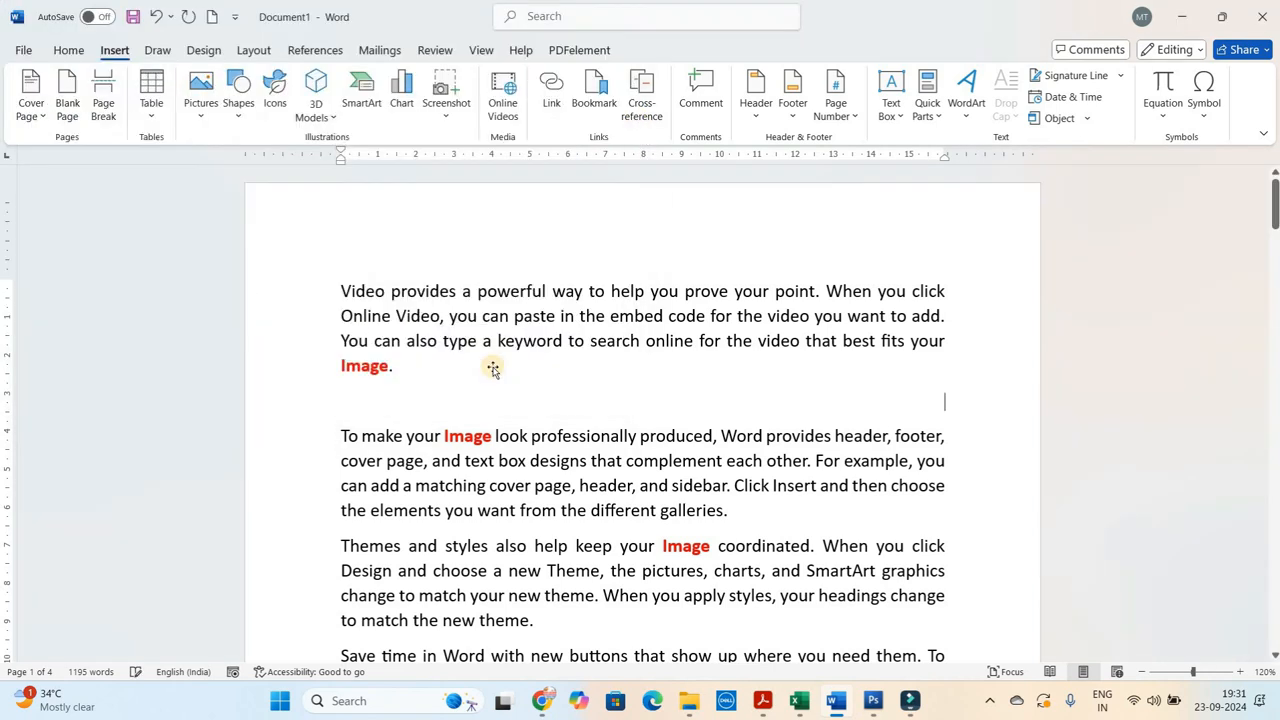
Set the inserted picture's text wrapping to Behind Text, then shrink it and place it behind the opening paragraphs
click(926, 108)
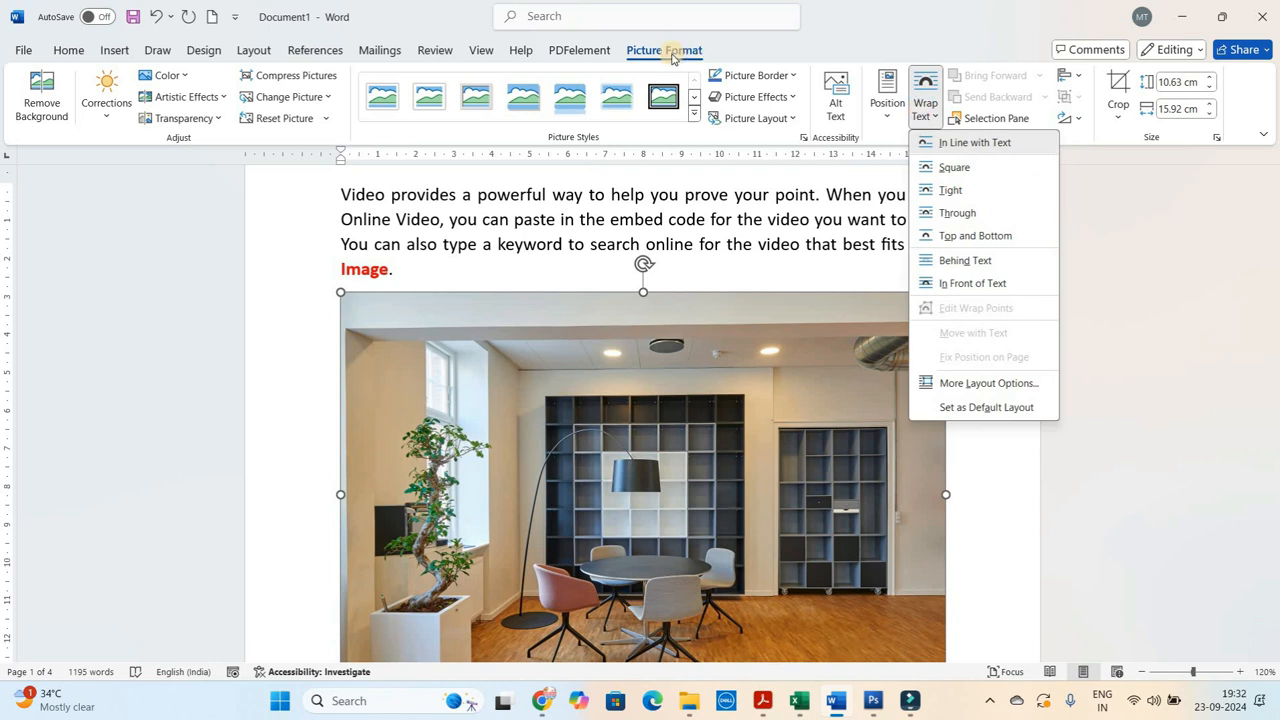
click(672, 57)
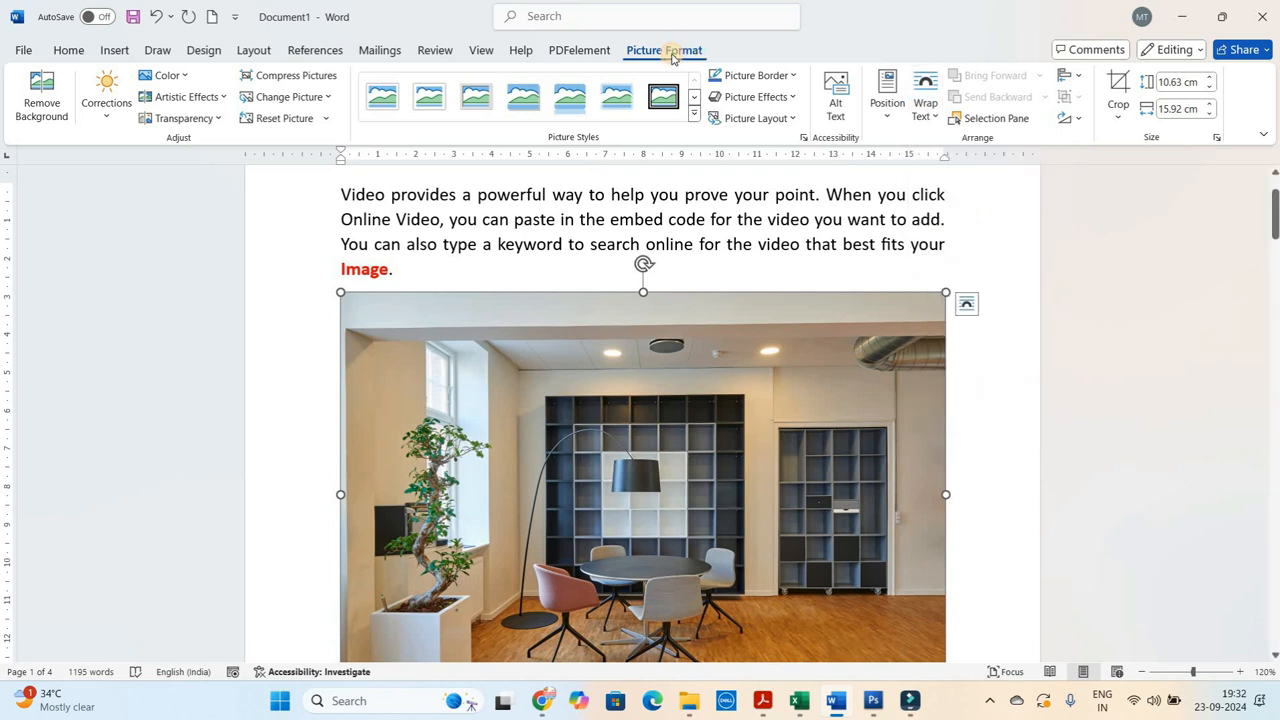
click(926, 115)
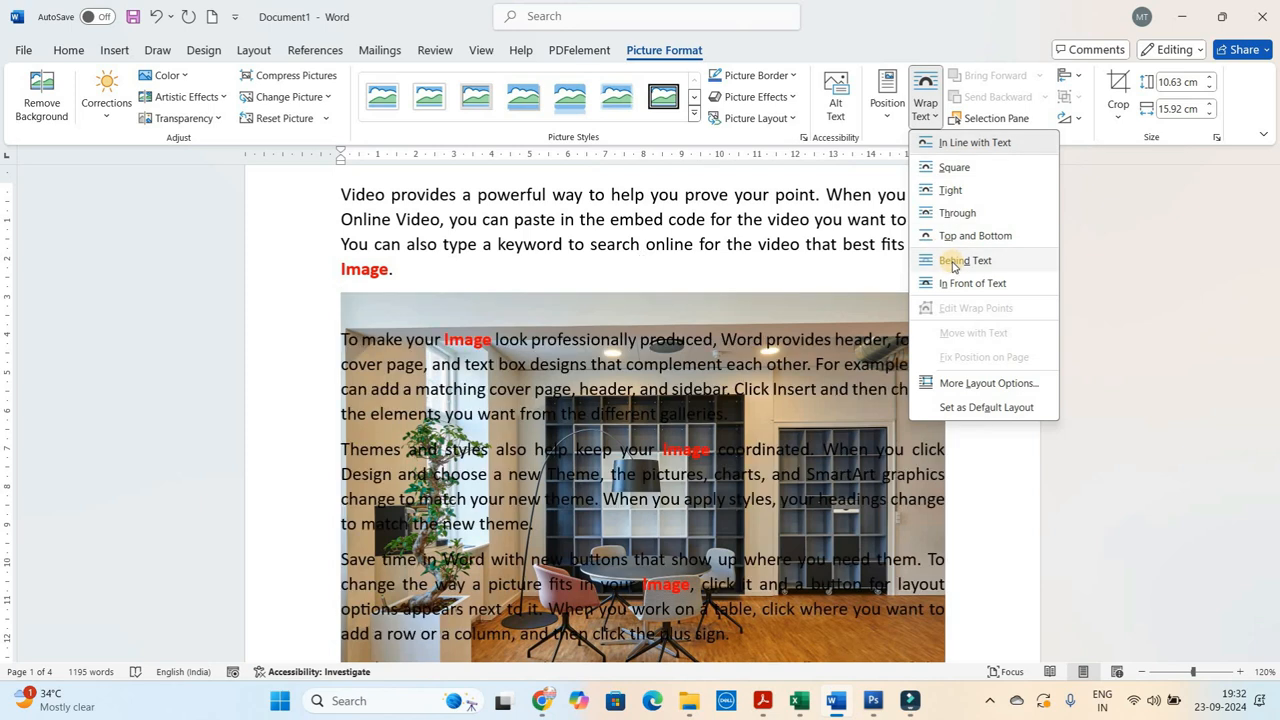
click(953, 262)
click(930, 487)
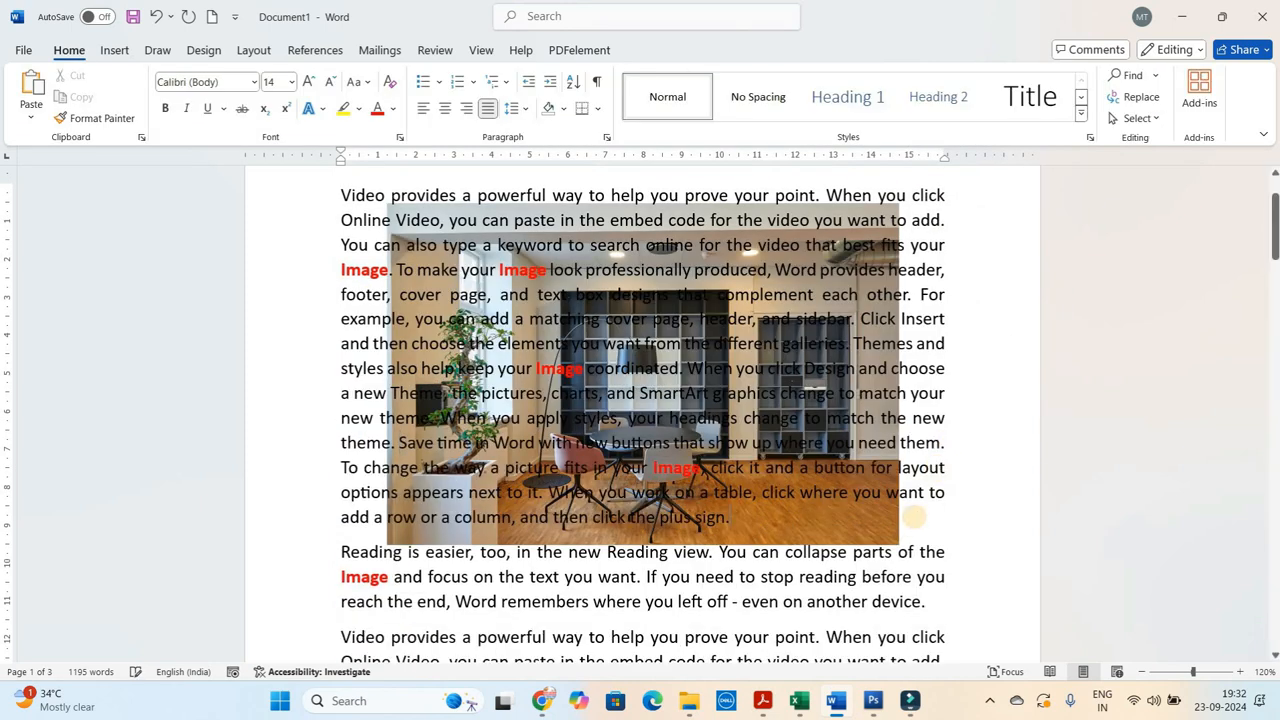
Remove the paragraph breaks in the text over the picture to join it into one continuous paragraph
key(Delete)
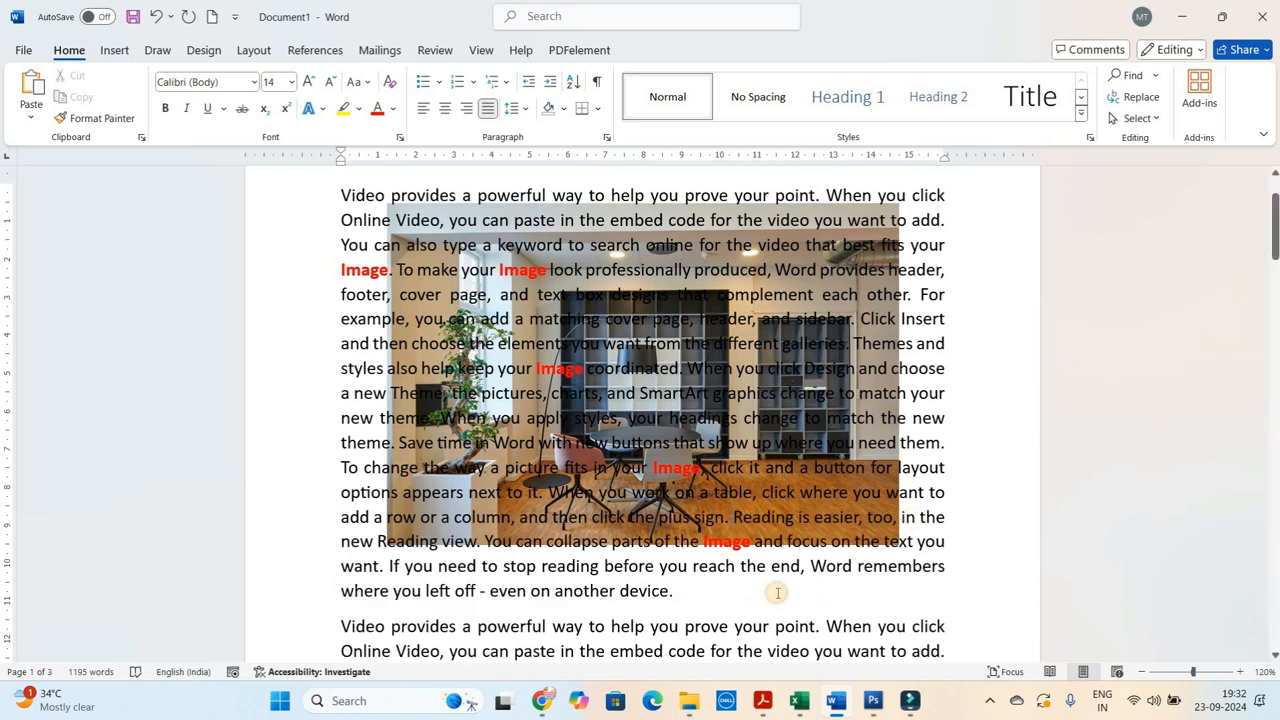
key(Delete)
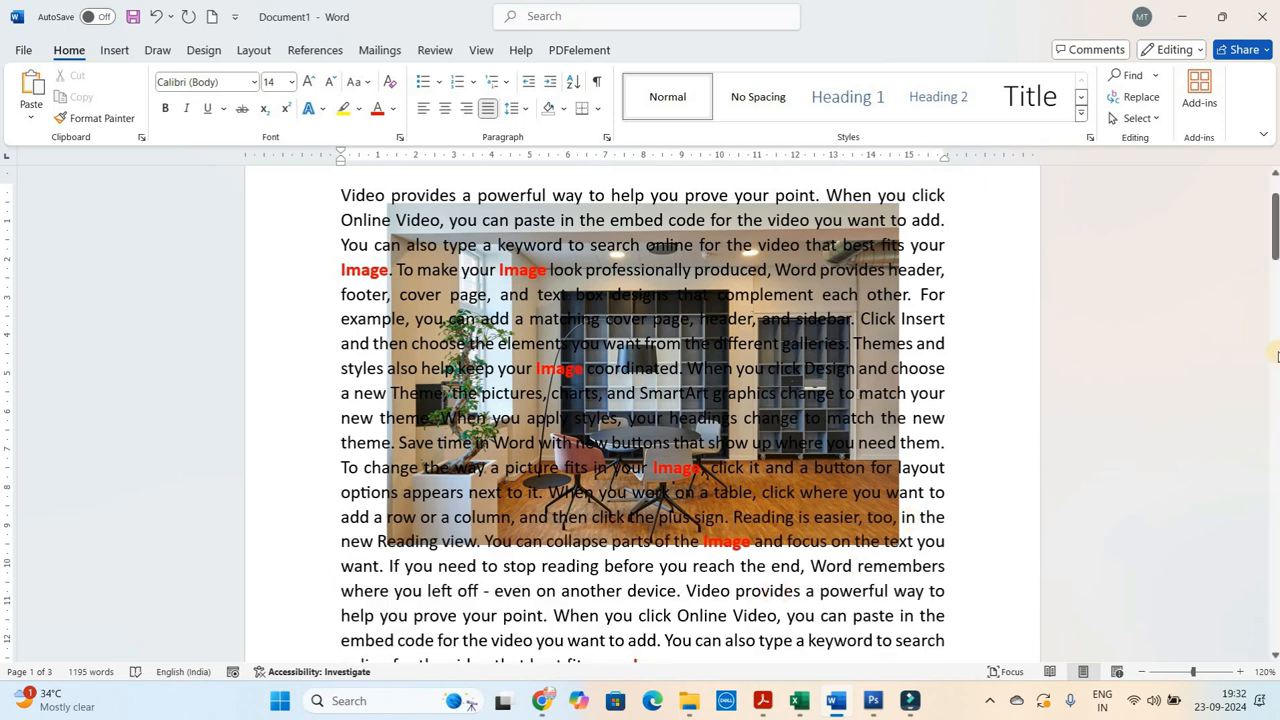
scroll(438, 330, up, 2)
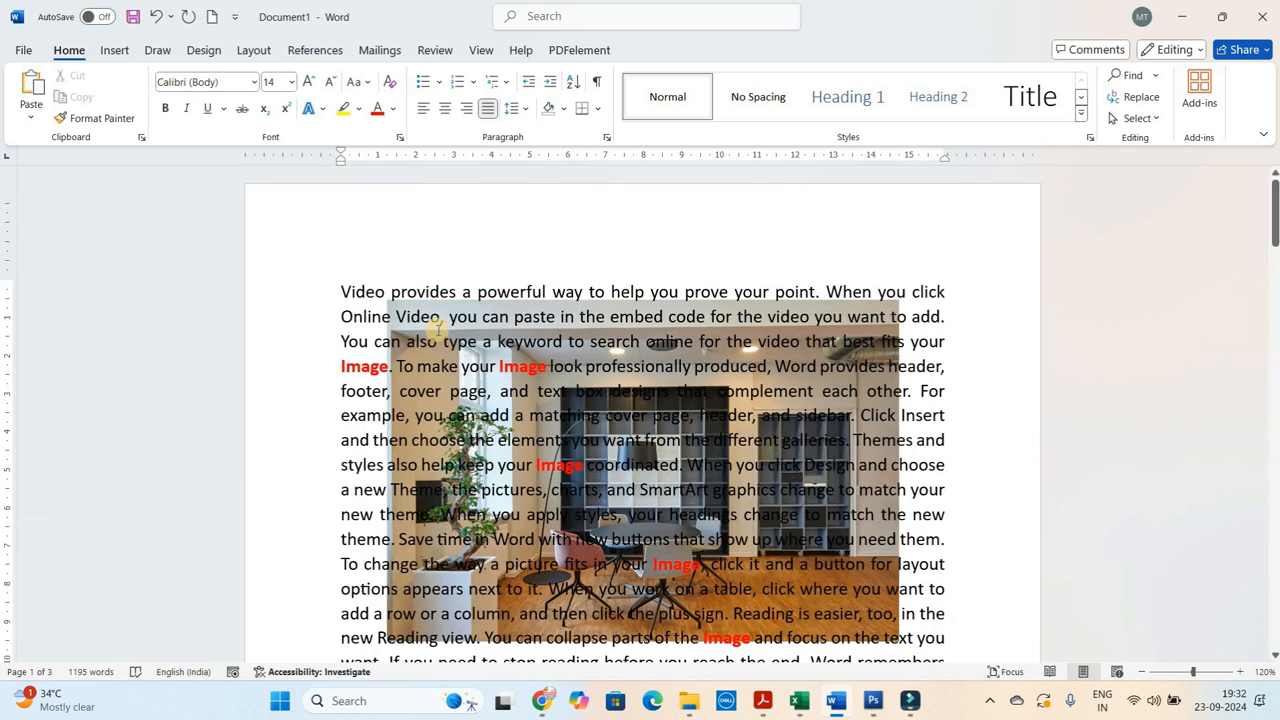
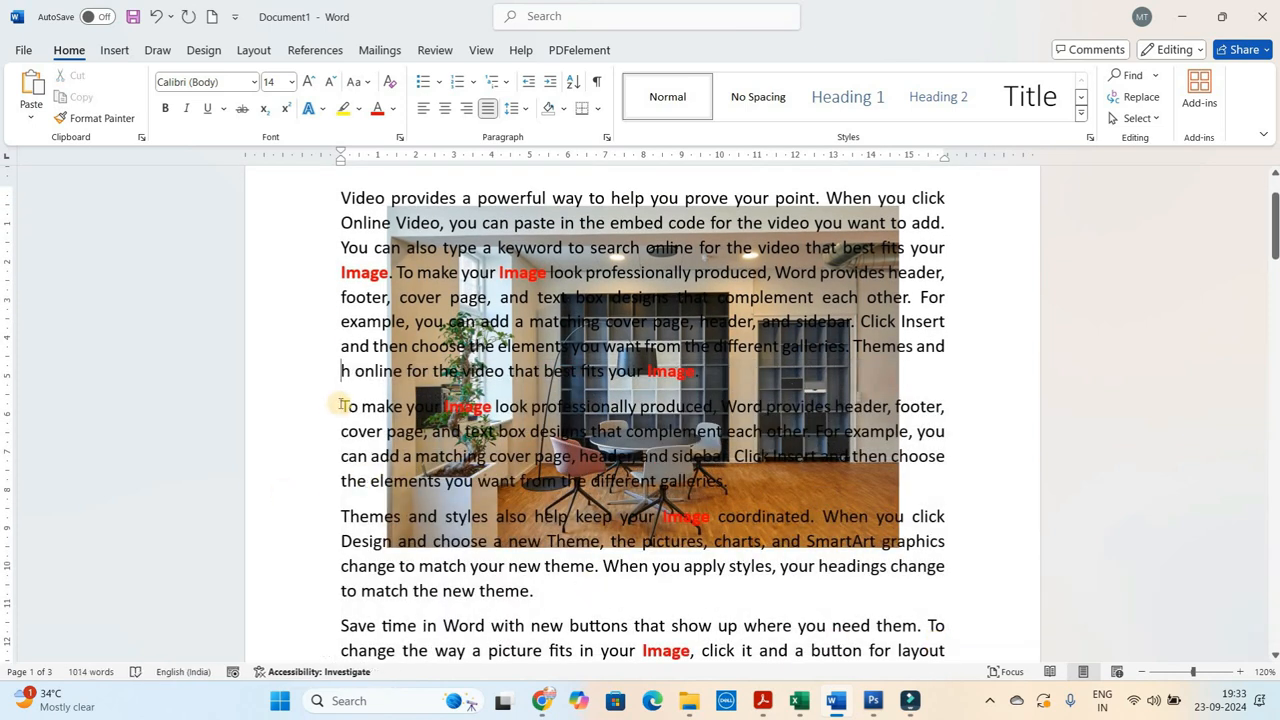
Delete the two paragraphs beginning "To make your Image" and "Themes and styles" that overlap the picture
drag(341, 406, 991, 611)
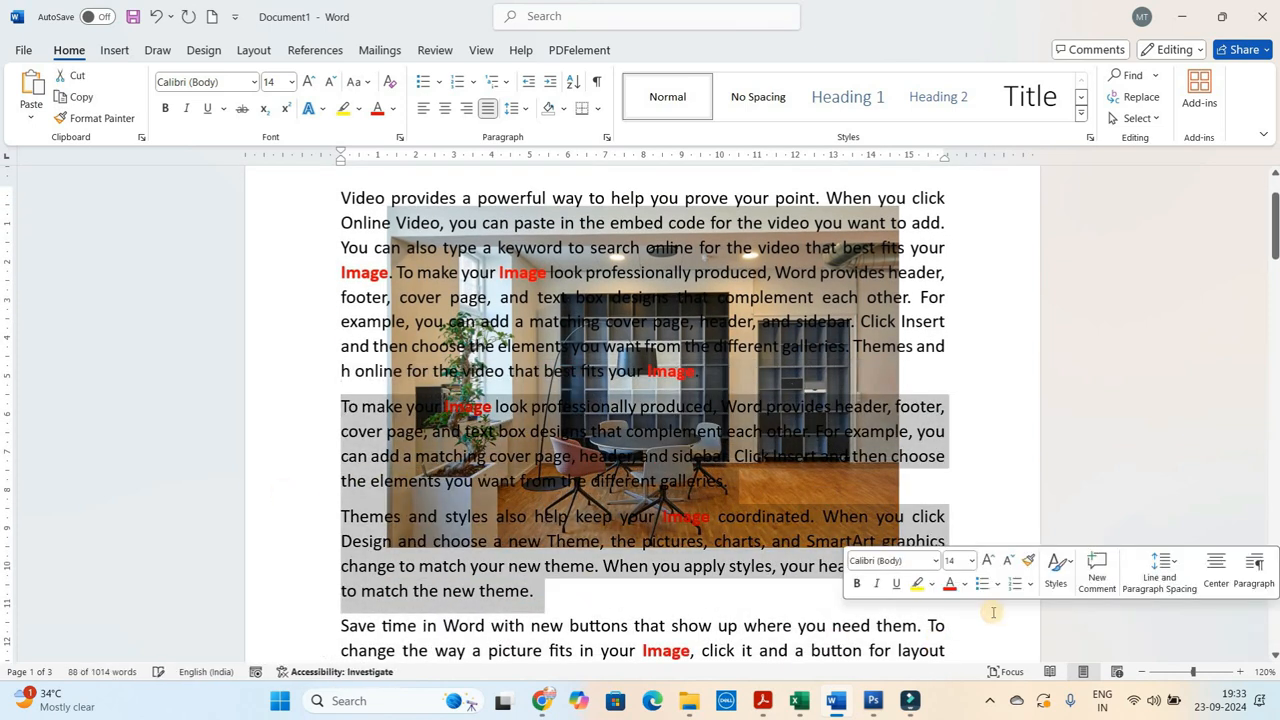
key(Delete)
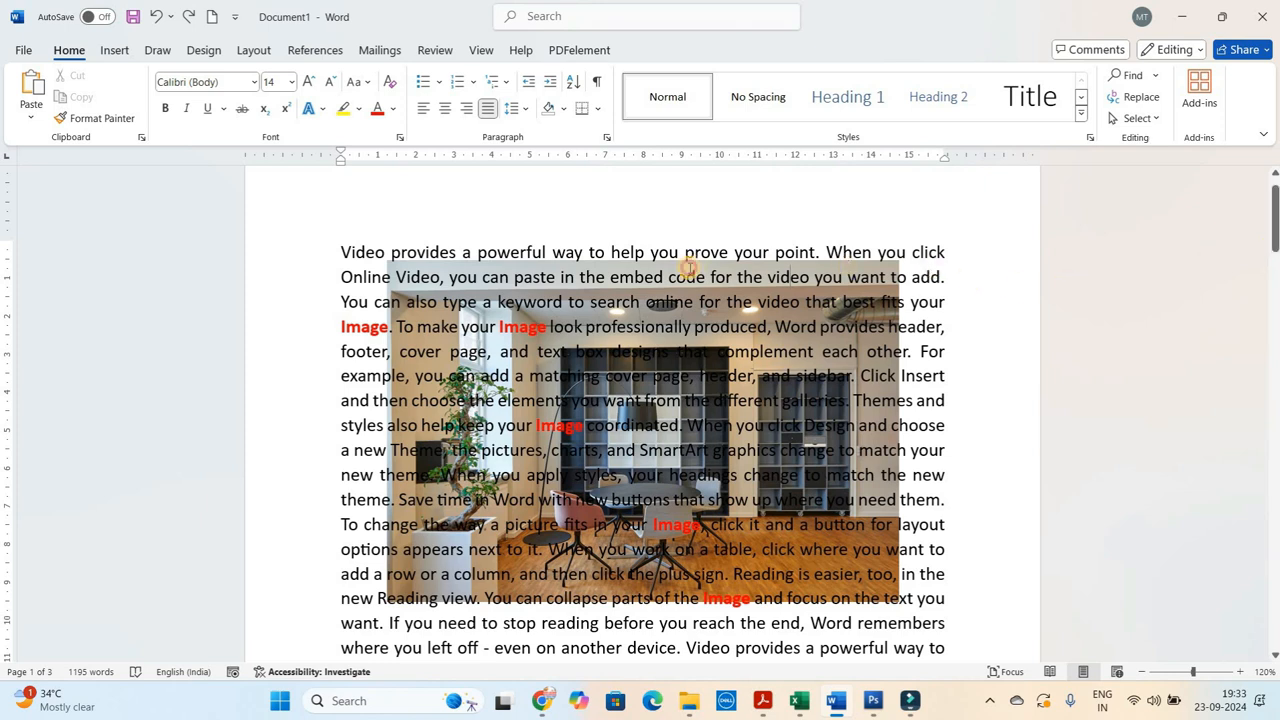
Try to select the picture directly through the overlapping text, and clear the selection
click(497, 279)
drag(384, 256, 529, 334)
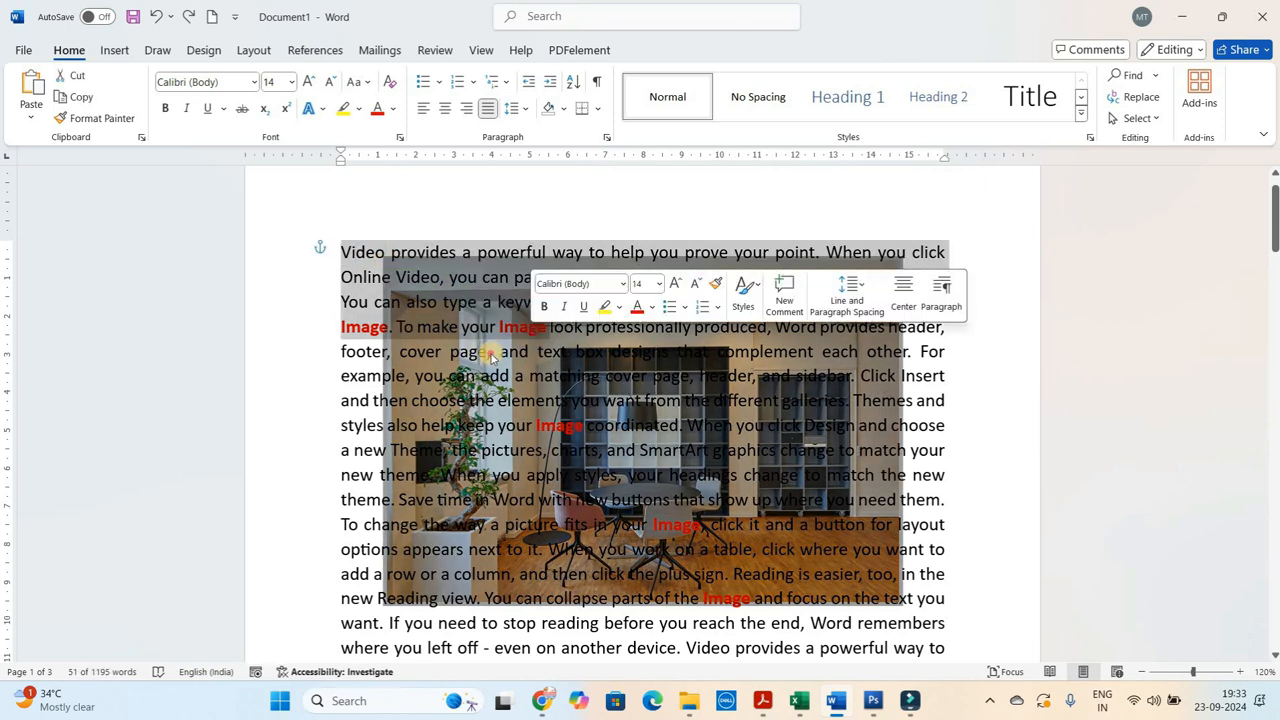
click(490, 352)
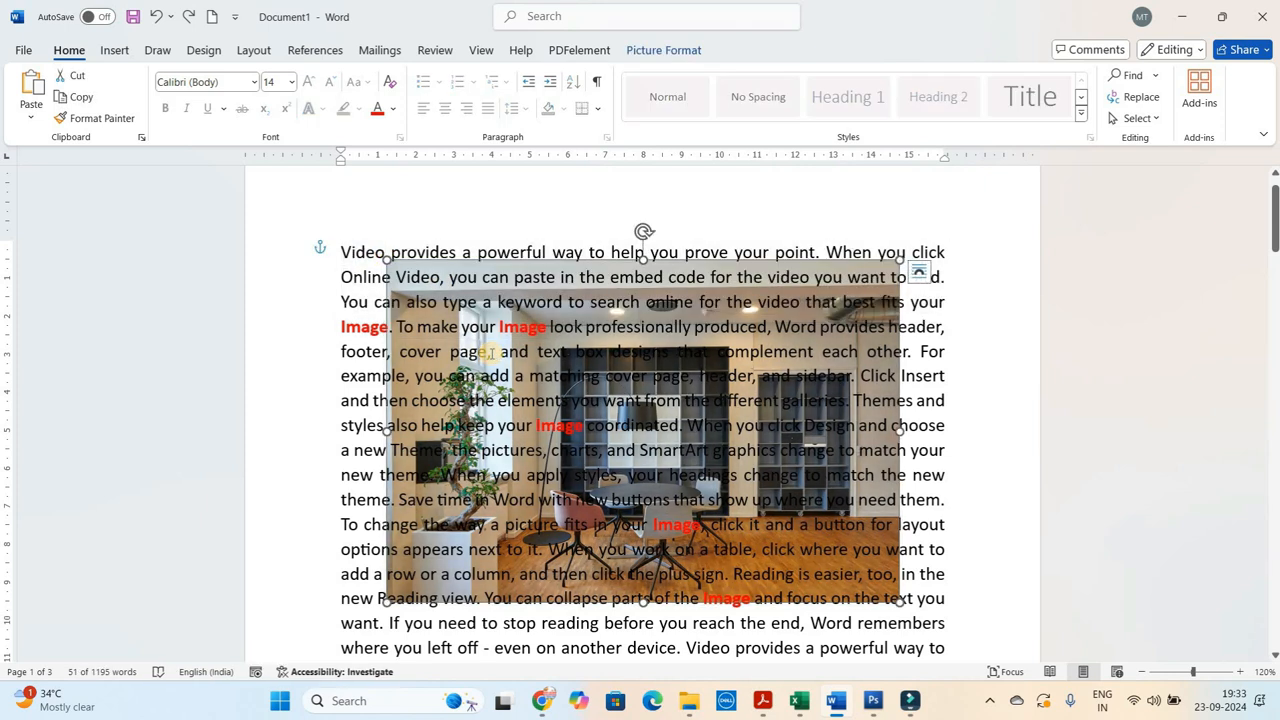
click(358, 302)
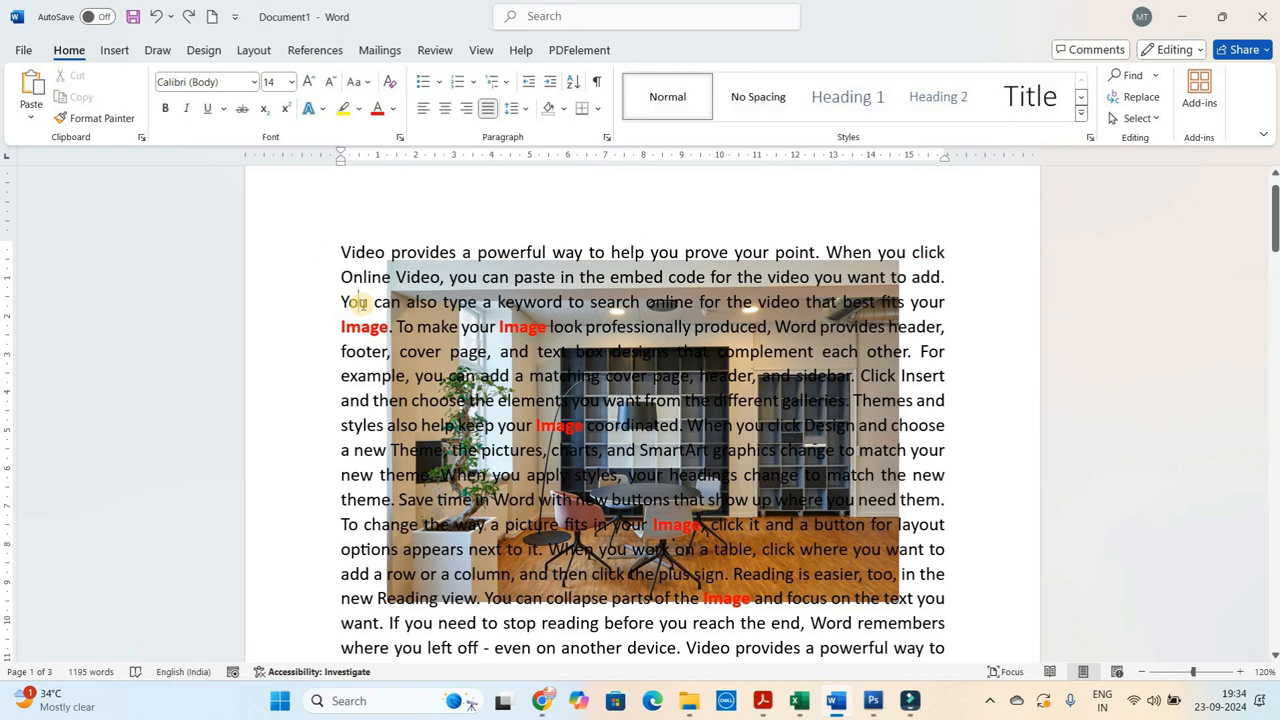
Use Select Objects to pick the picture behind the text and delete it
click(1160, 122)
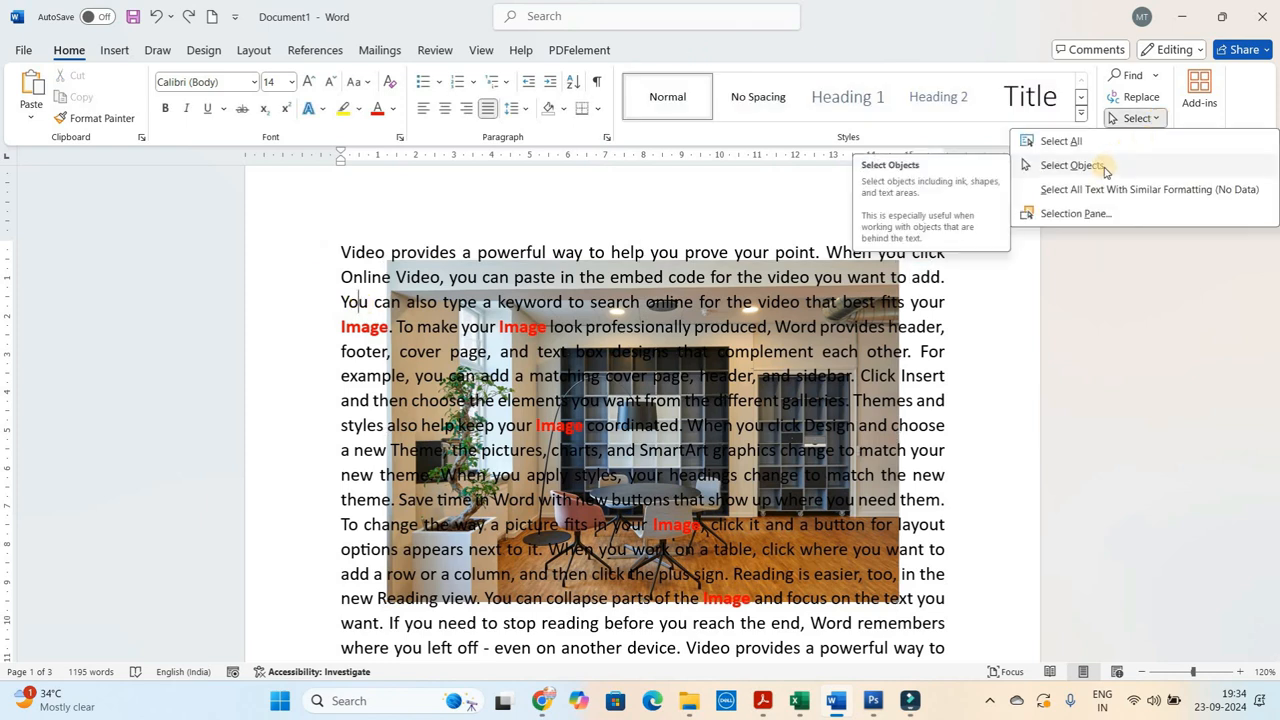
click(1070, 165)
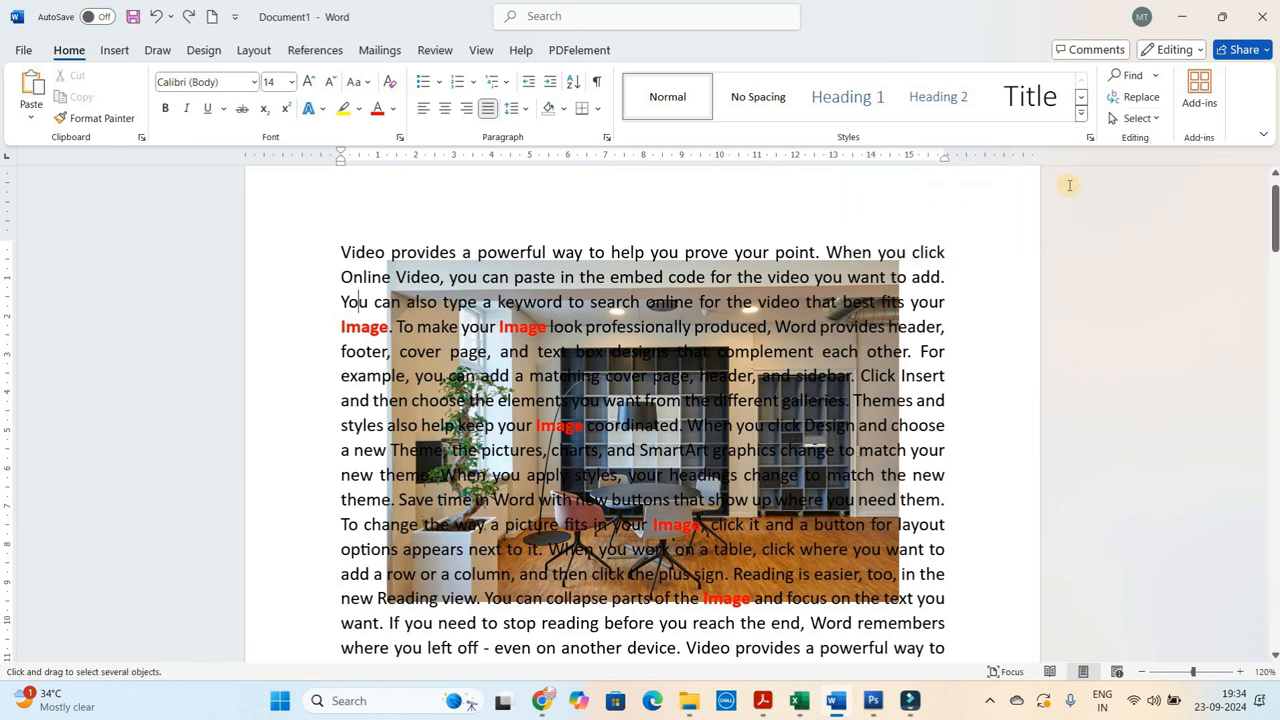
click(870, 267)
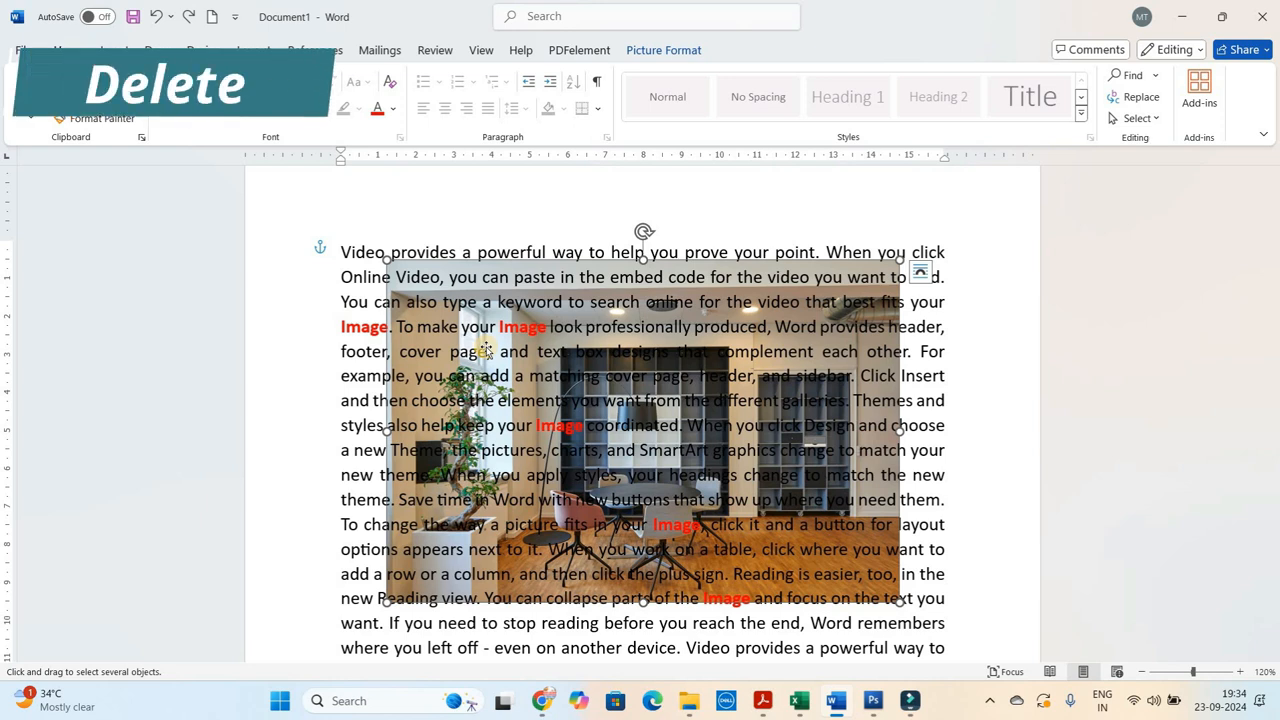
key(Delete)
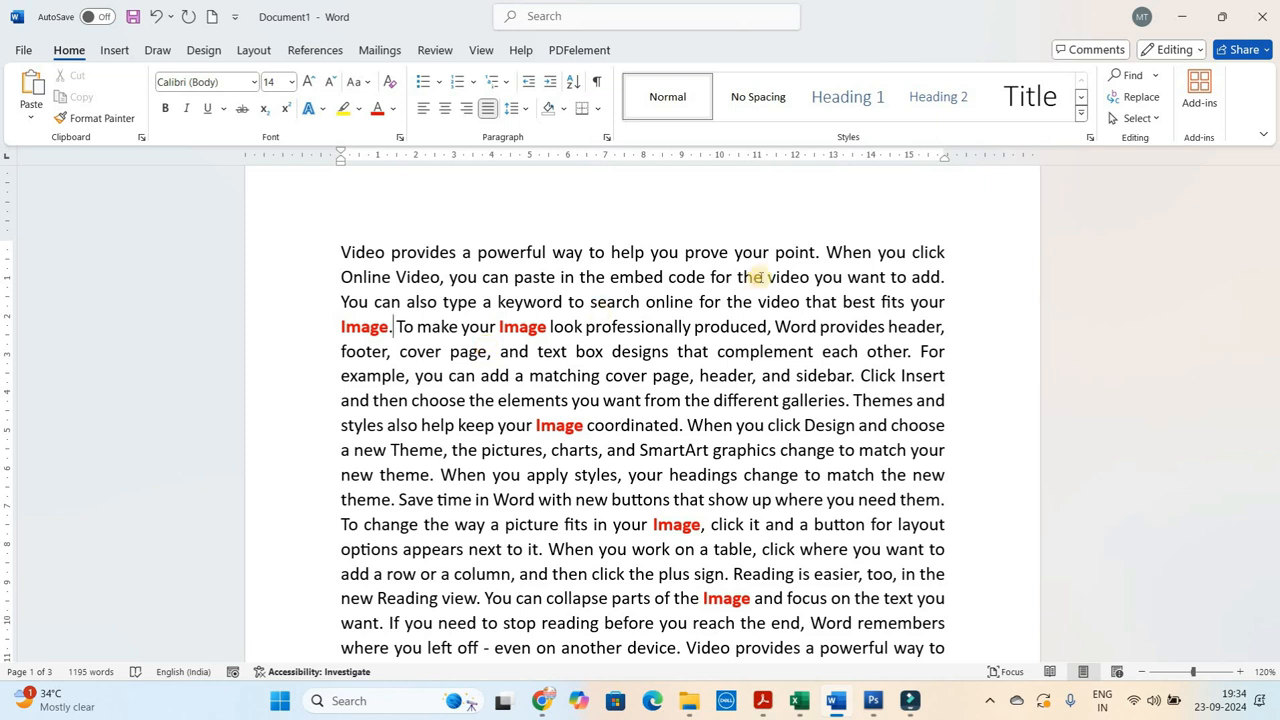
Bold the words "powerful", "When", "keyword" and "professionally" and both occurrences of "choose" in the first paragraph
click(1157, 119)
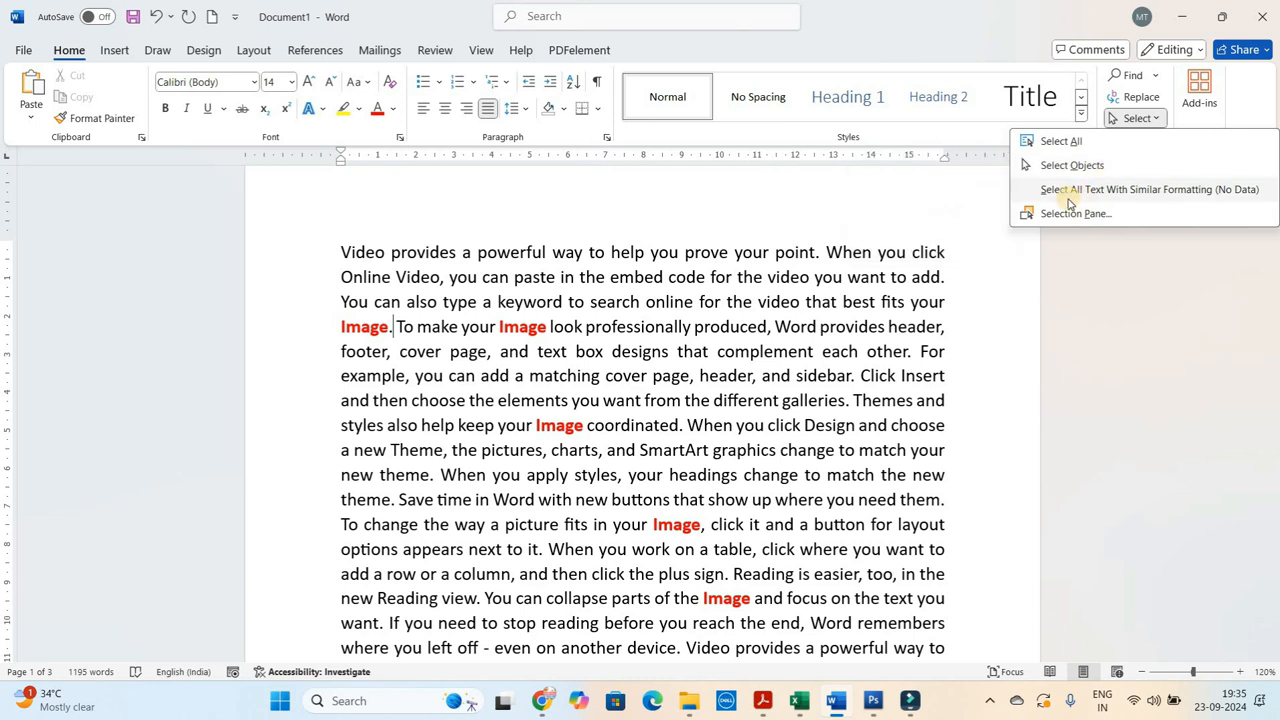
click(814, 285)
double_click(540, 304)
key(ctrl+b)
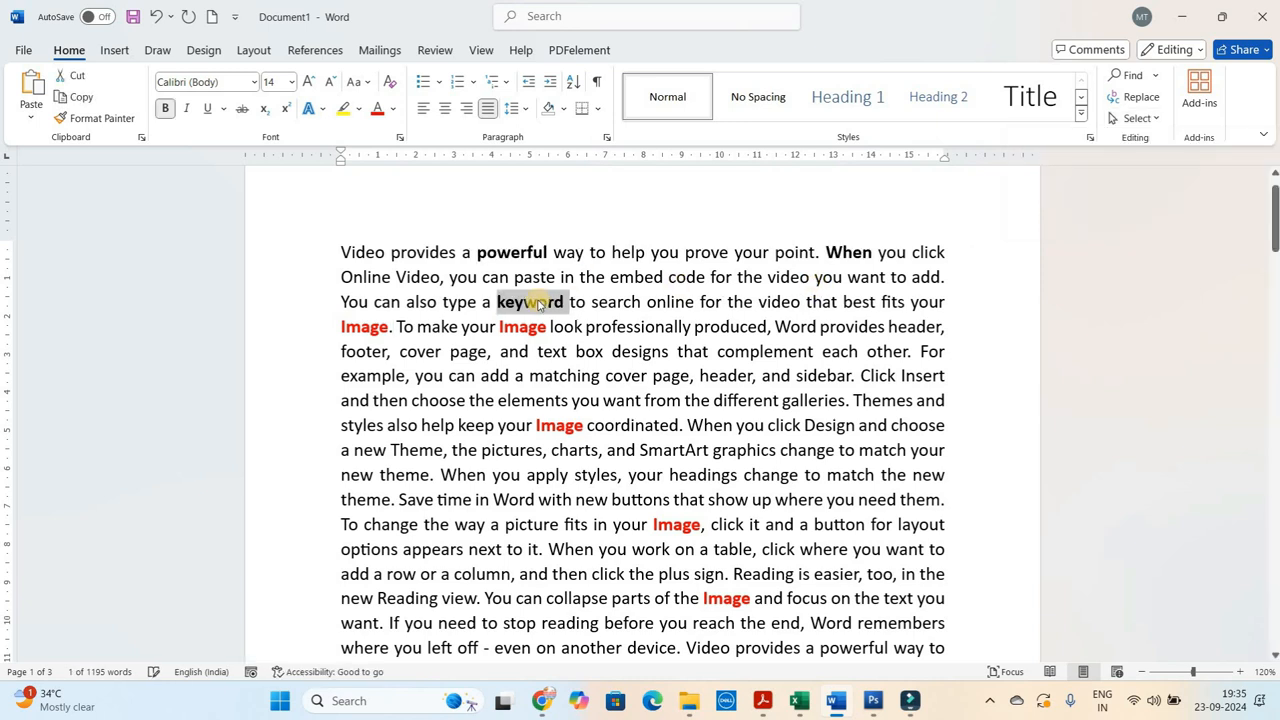
double_click(643, 327)
key(ctrl+b)
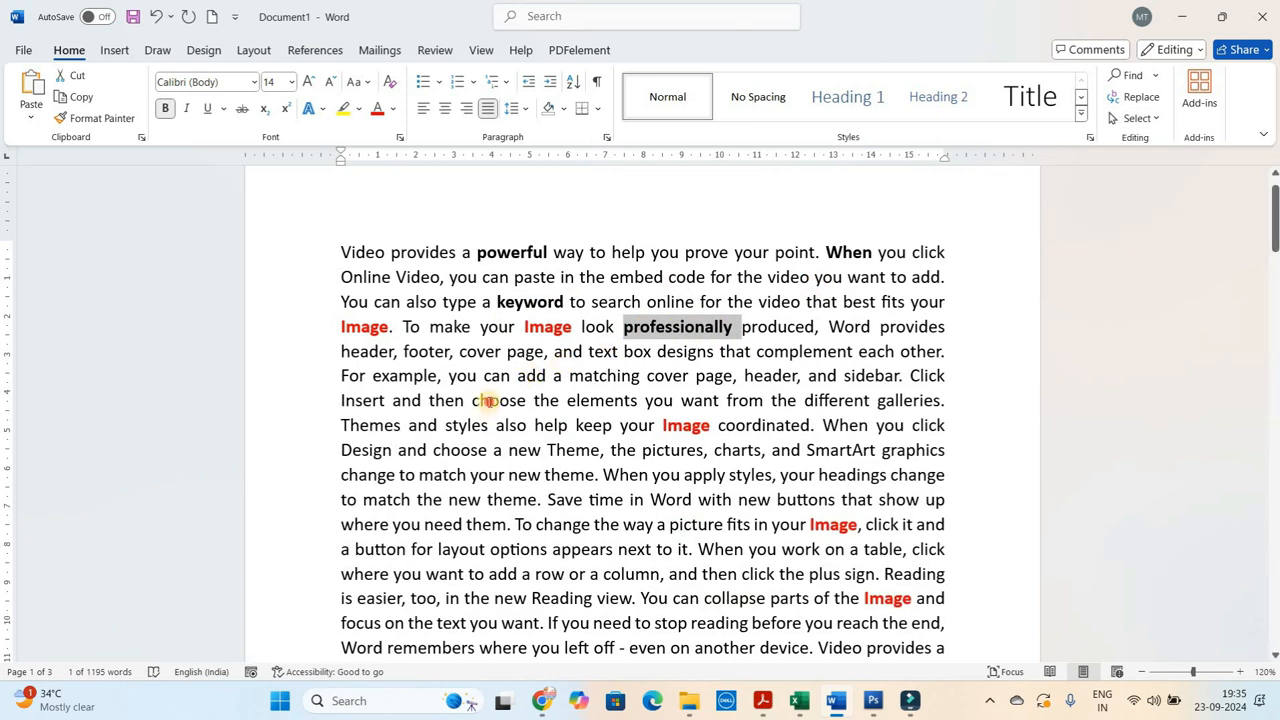
double_click(492, 401)
key(ctrl+b)
double_click(462, 450)
key(ctrl+b)
Bold the words "change" (before "the way a picture"), "complement", "need", "easier", "example" and "different"
double_click(563, 524)
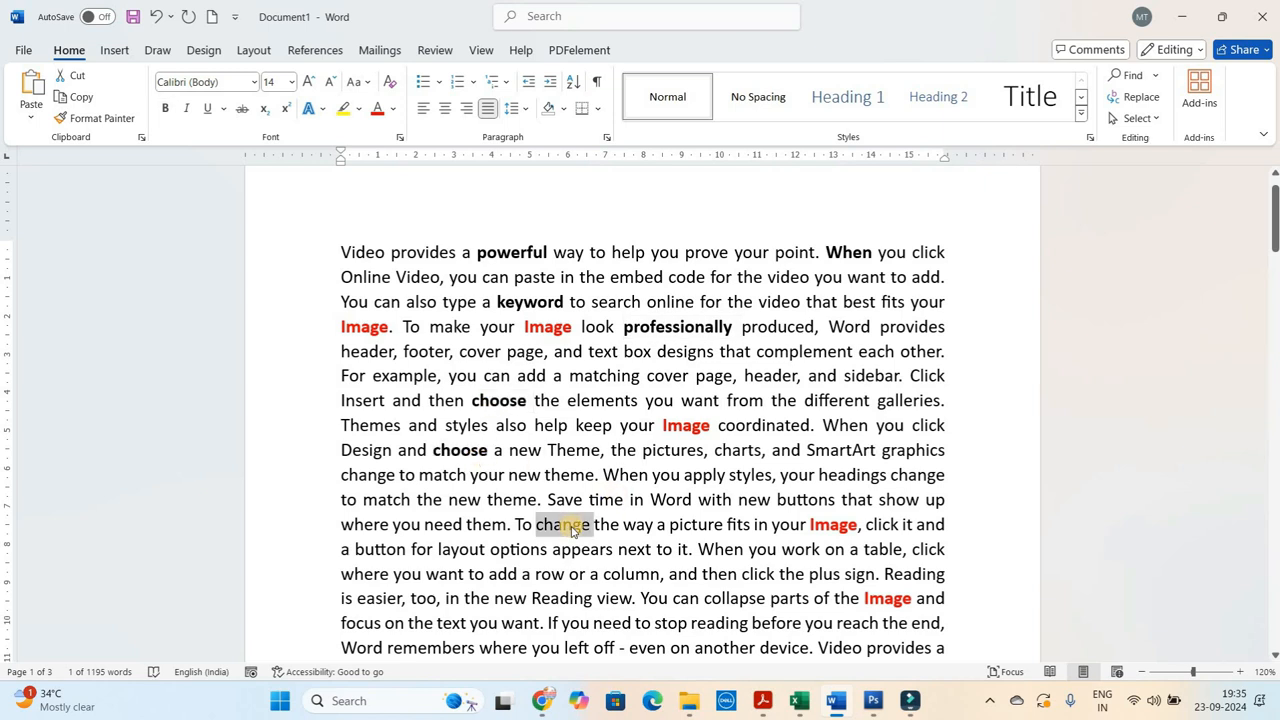
key(ctrl+b)
double_click(803, 351)
key(ctrl+b)
double_click(612, 623)
key(ctrl+b)
double_click(385, 598)
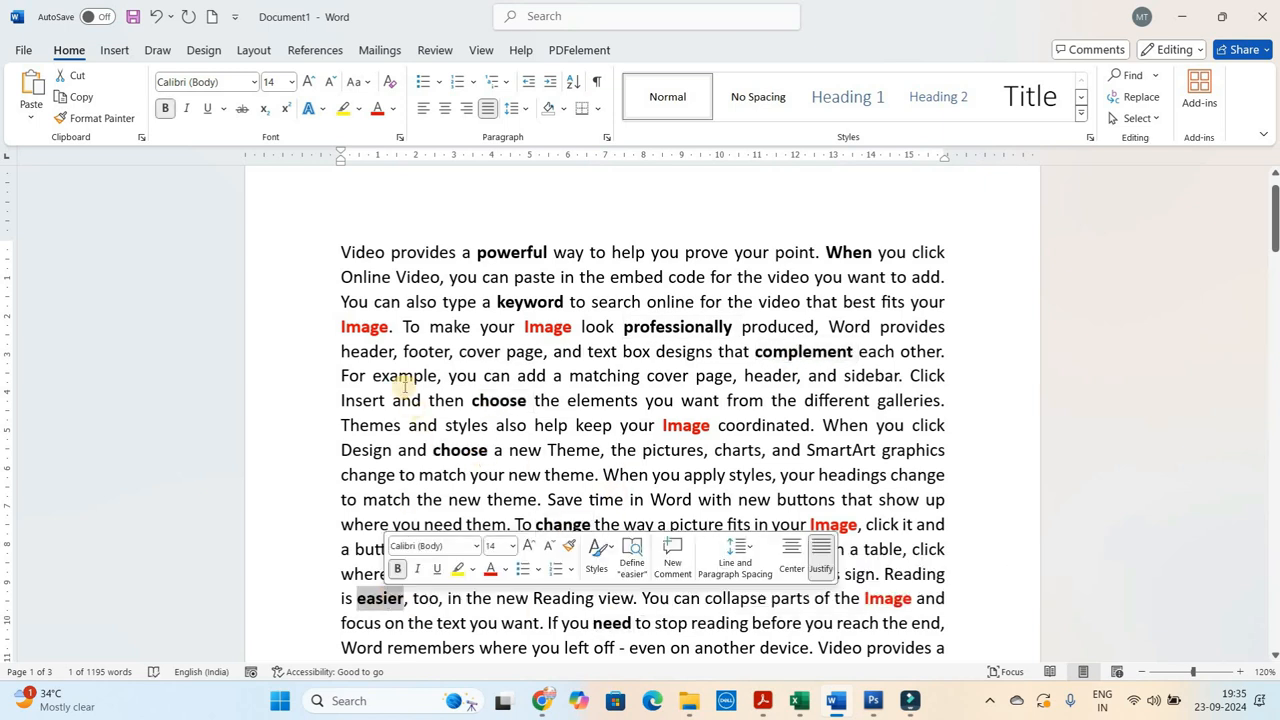
key(ctrl+b)
double_click(405, 376)
key(ctrl+b)
double_click(843, 401)
key(ctrl+b)
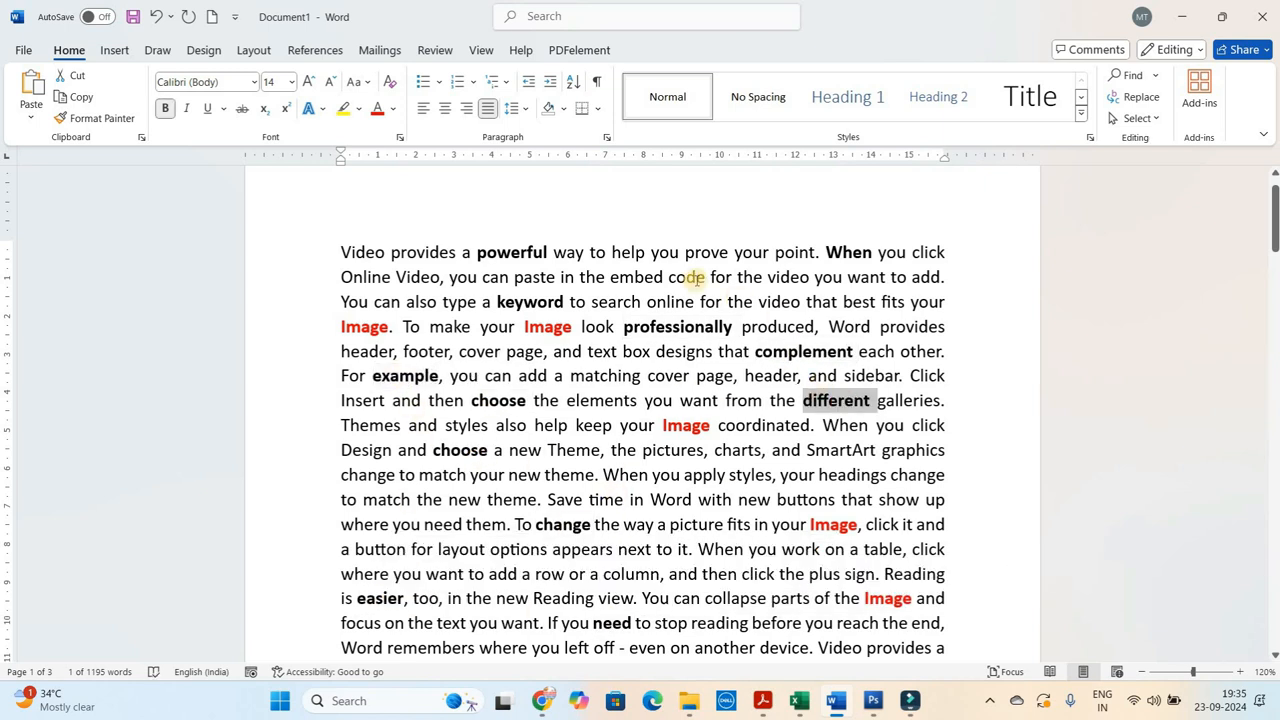
Italicize "matching", "Themes", "change" (before "to match your new theme"), "headings", "column", "provides", "button" and "remembers", and clear the selection
double_click(601, 377)
key(ctrl+i)
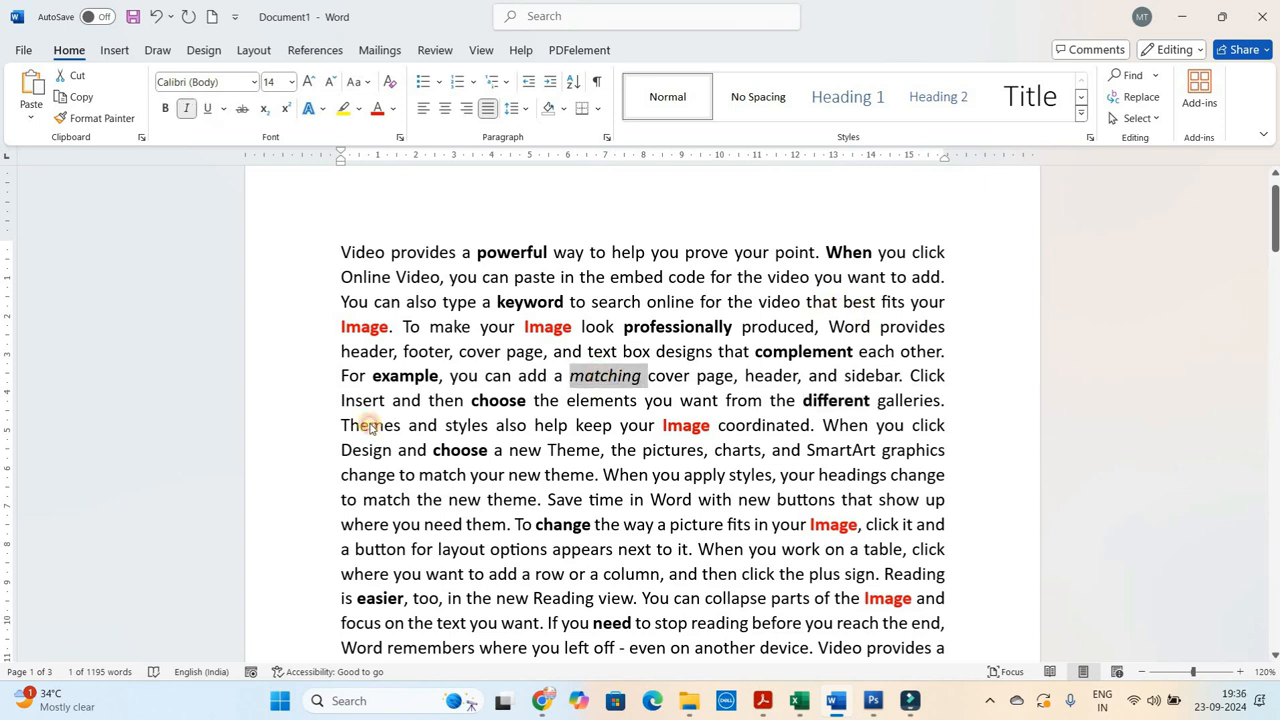
double_click(370, 427)
key(ctrl+i)
double_click(838, 476)
key(ctrl+i)
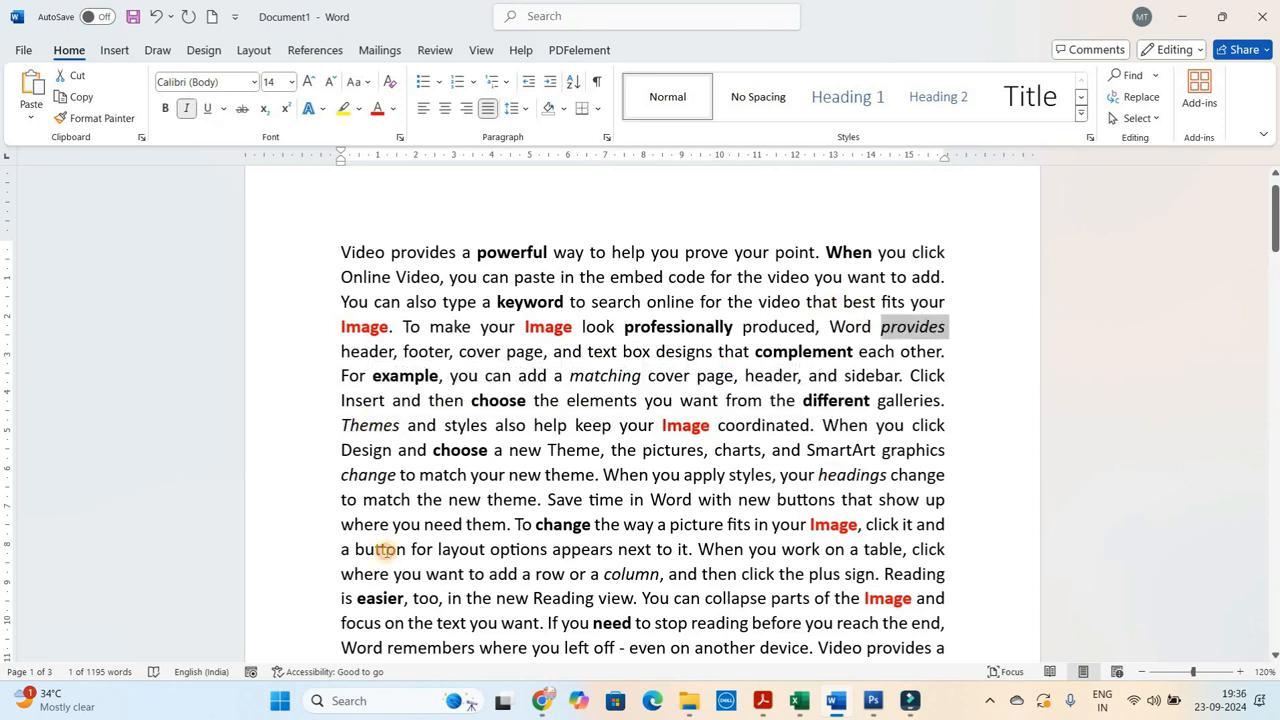
double_click(385, 549)
key(ctrl+i)
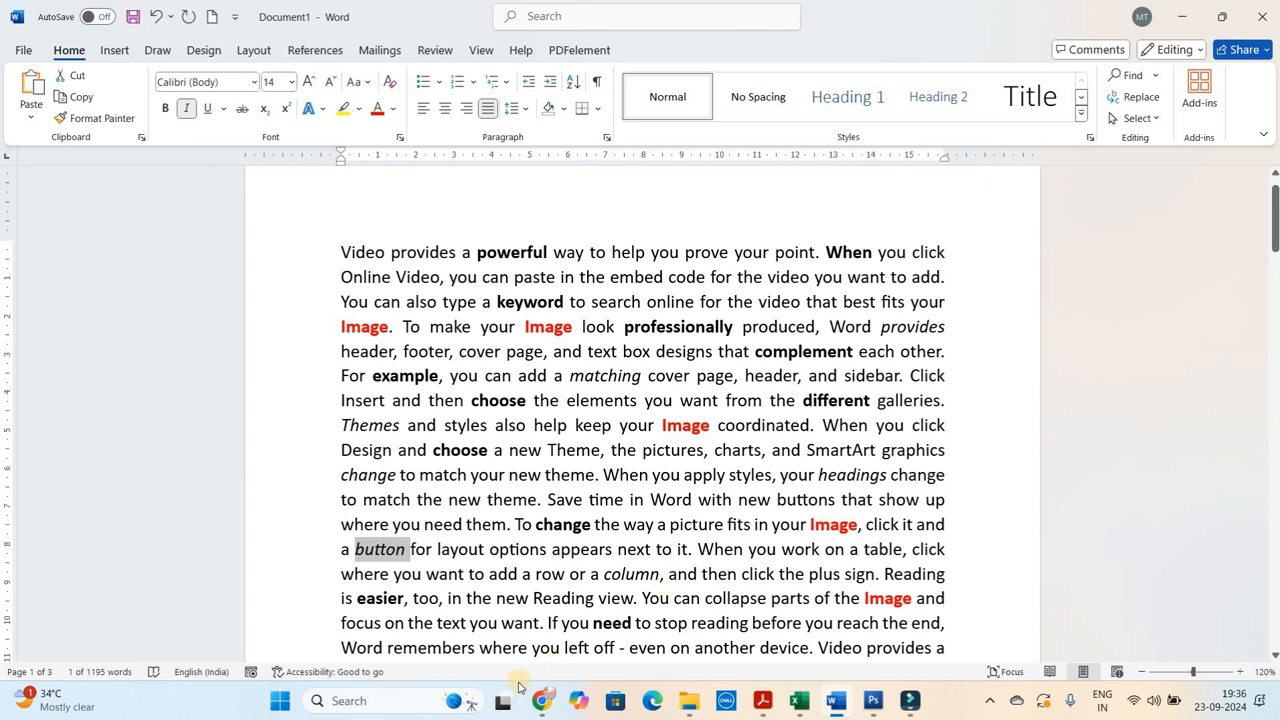
double_click(451, 652)
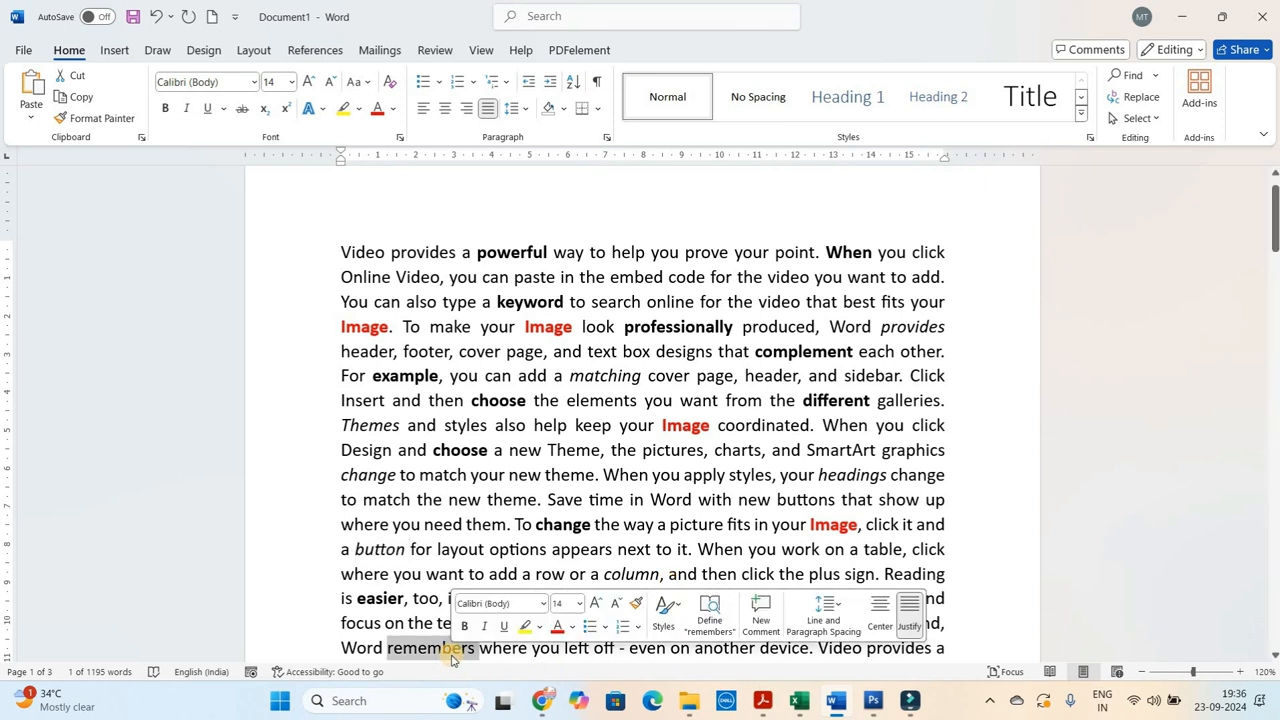
key(ctrl+i)
click(612, 545)
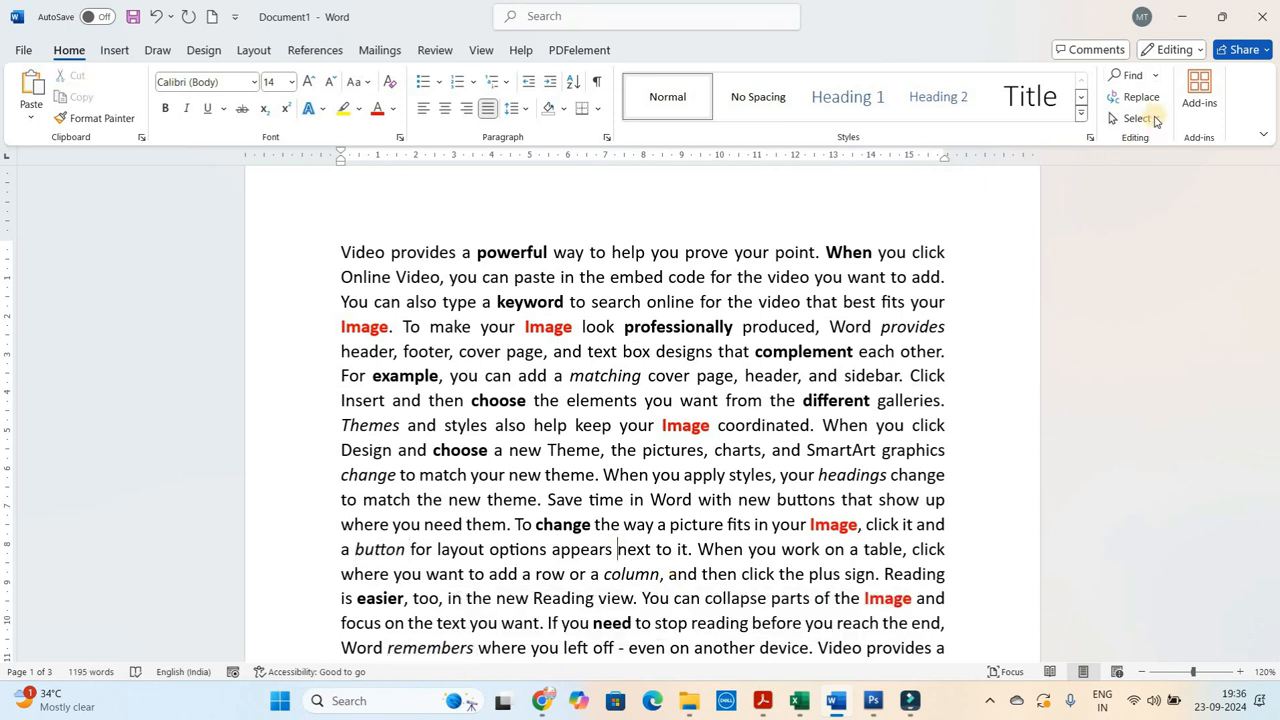
Examine the text formatting by placing the cursor in the bold words "powerful", "example", "choose", "different" and "professionally" in turn
click(695, 302)
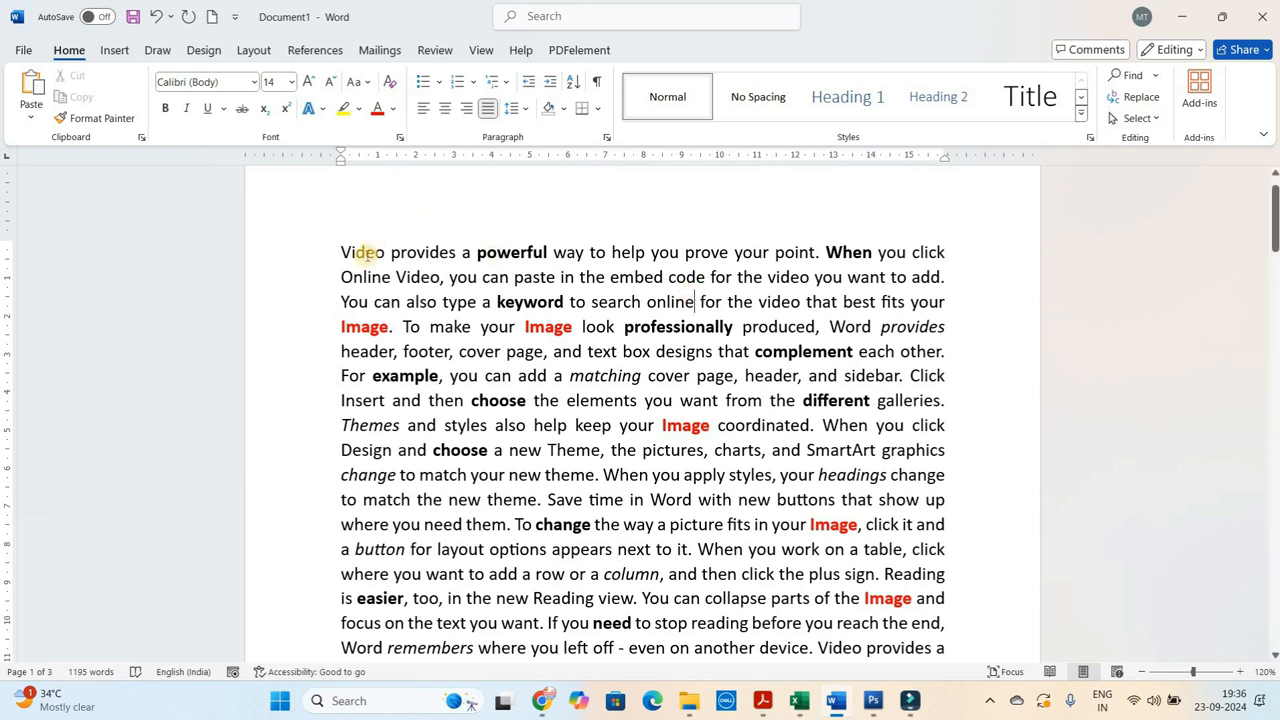
click(366, 252)
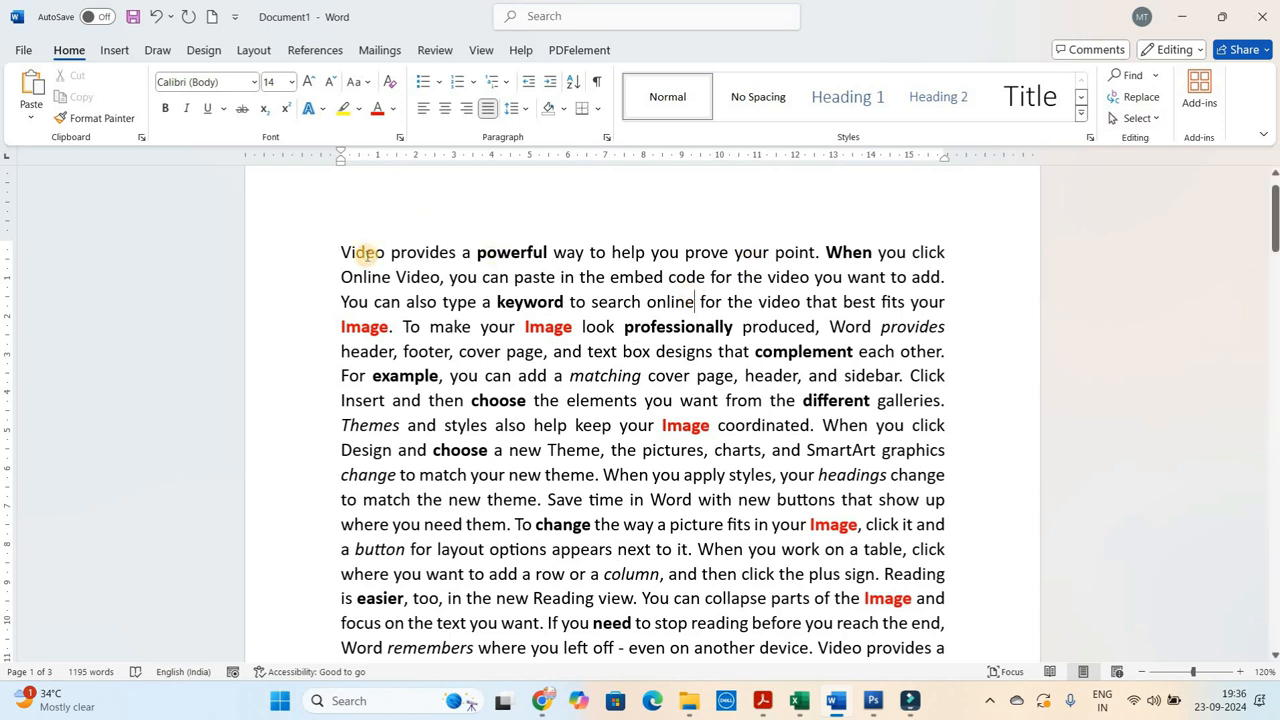
click(508, 254)
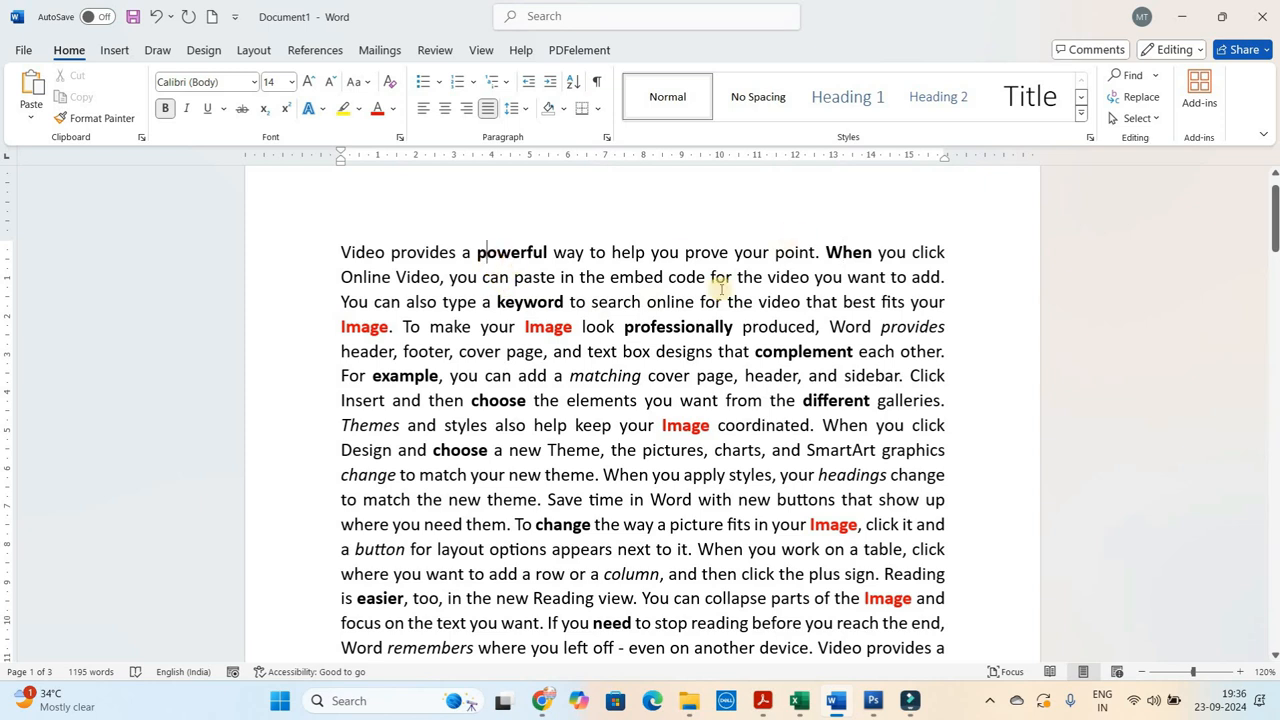
click(400, 377)
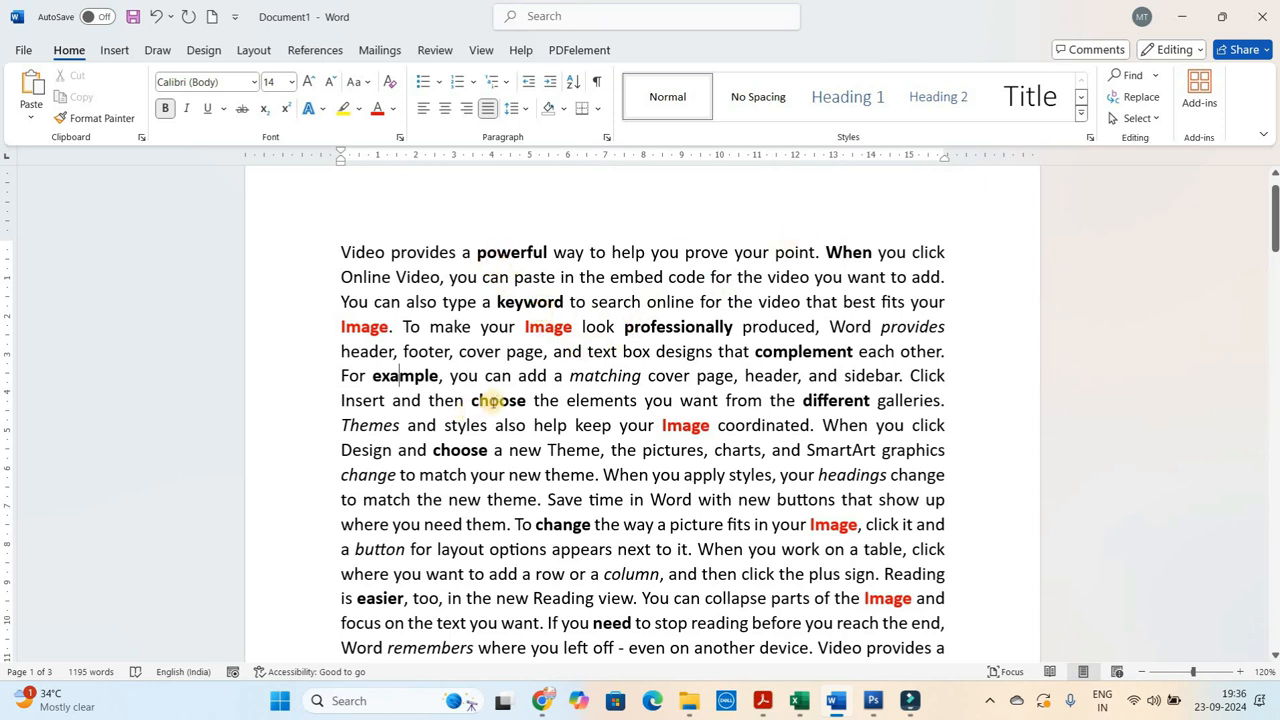
click(472, 450)
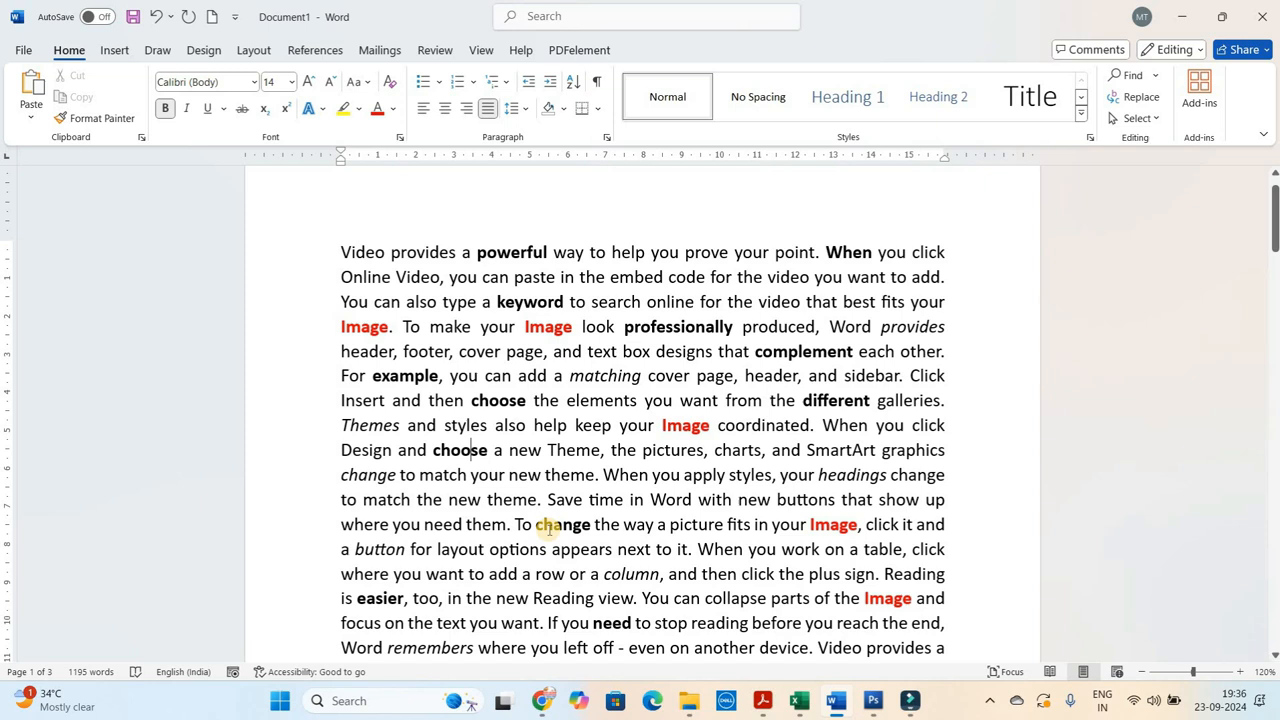
click(828, 400)
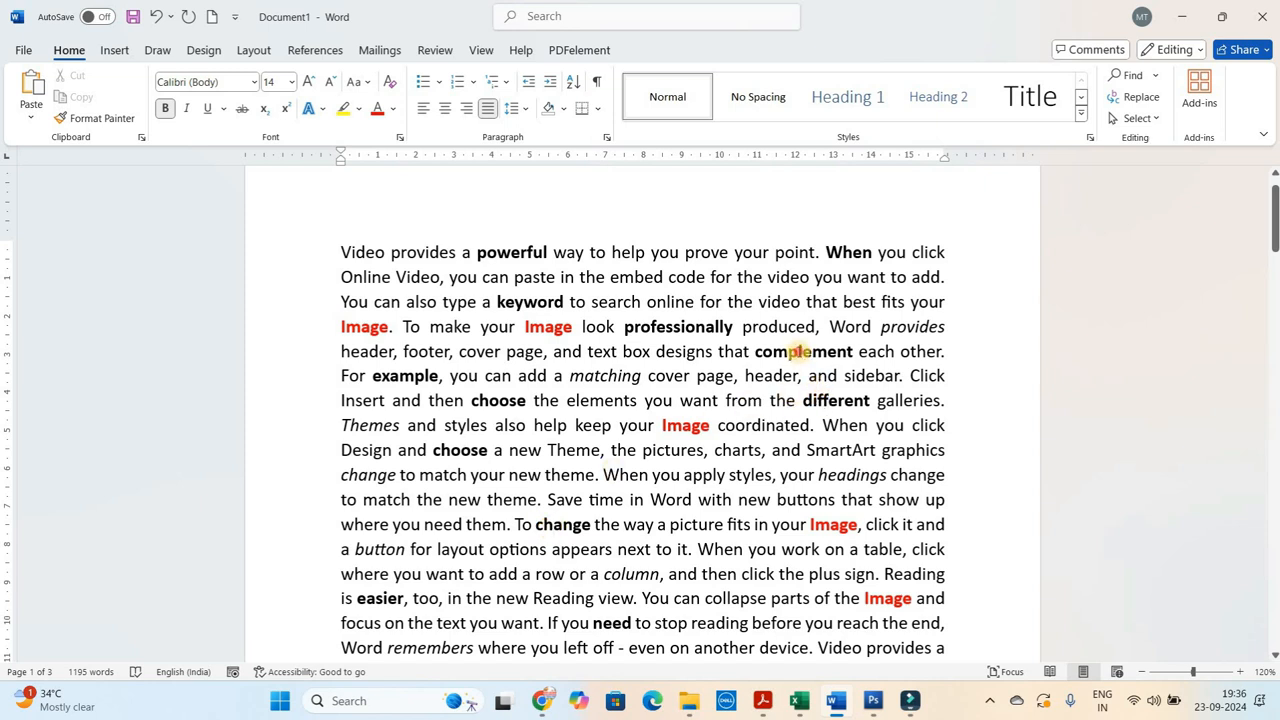
click(698, 328)
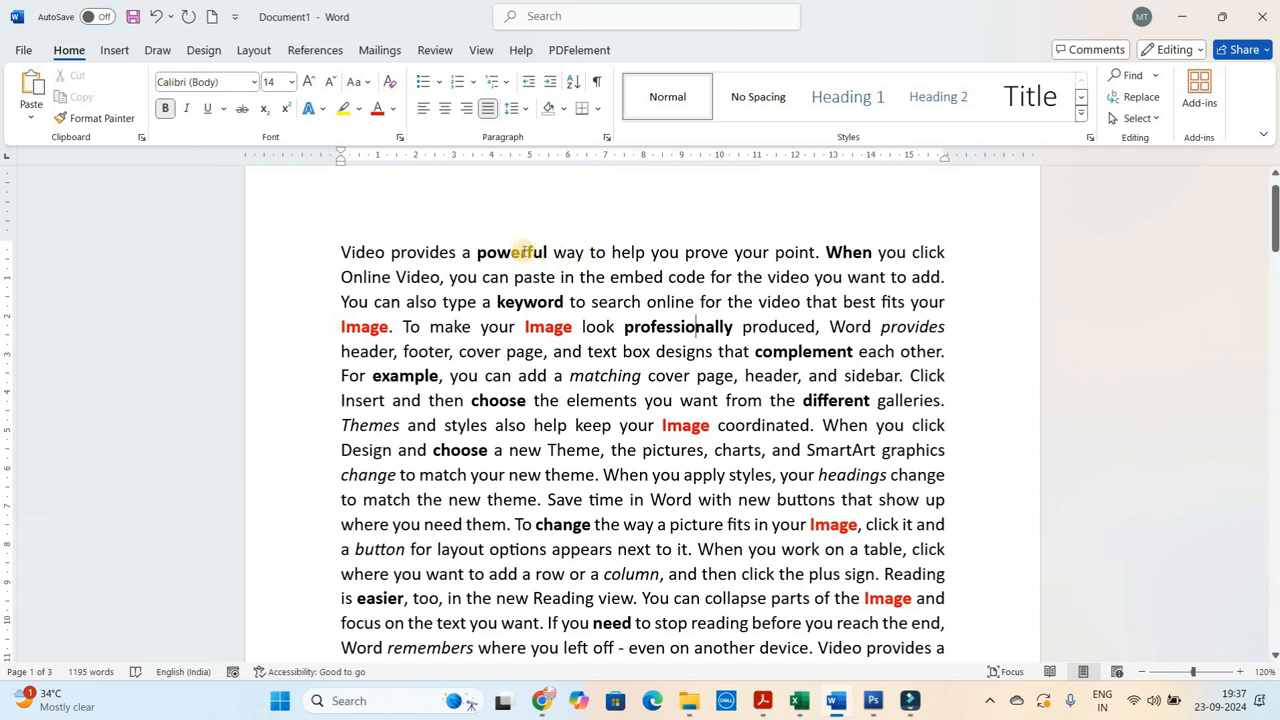
Select all text formatted like the bold word "professionally" and highlight it in yellow, leaving nothing selected
click(1159, 126)
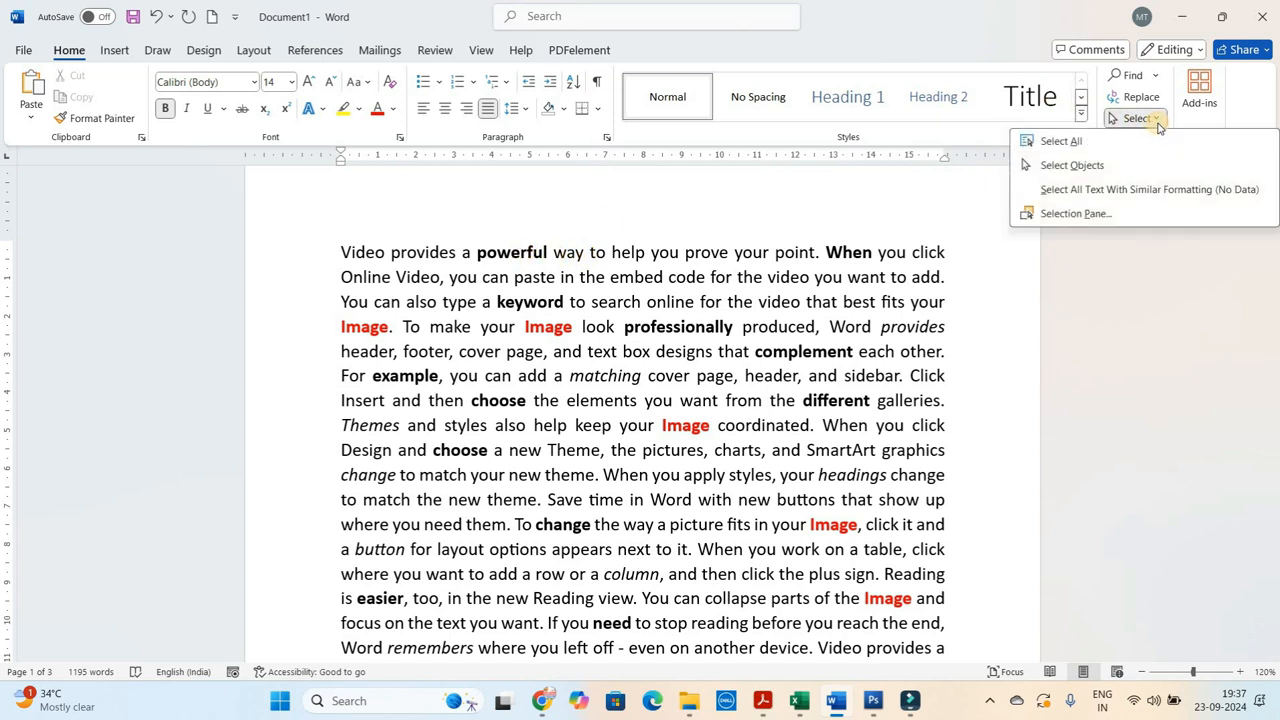
click(1099, 188)
mouse_move(1274, 218)
mouse_down()
mouse_move(1275, 320)
mouse_move(1275, 196)
mouse_up()
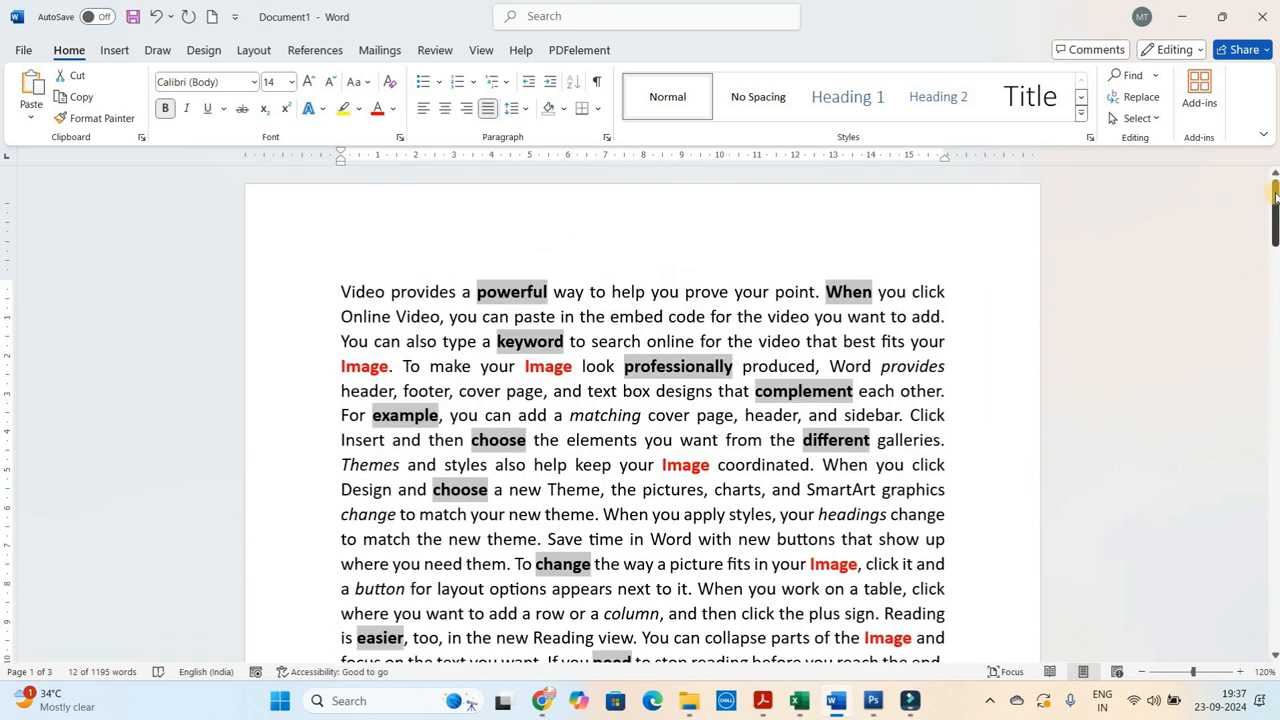
scroll(700, 300, down, 1)
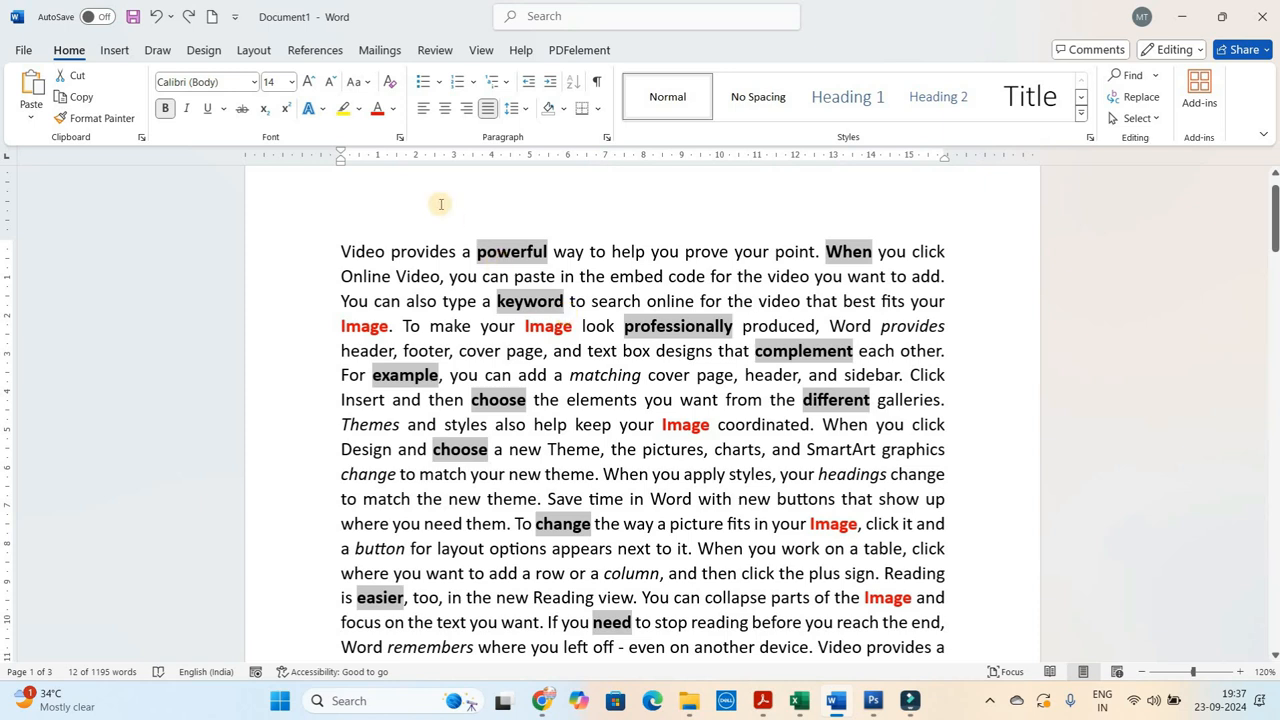
click(342, 110)
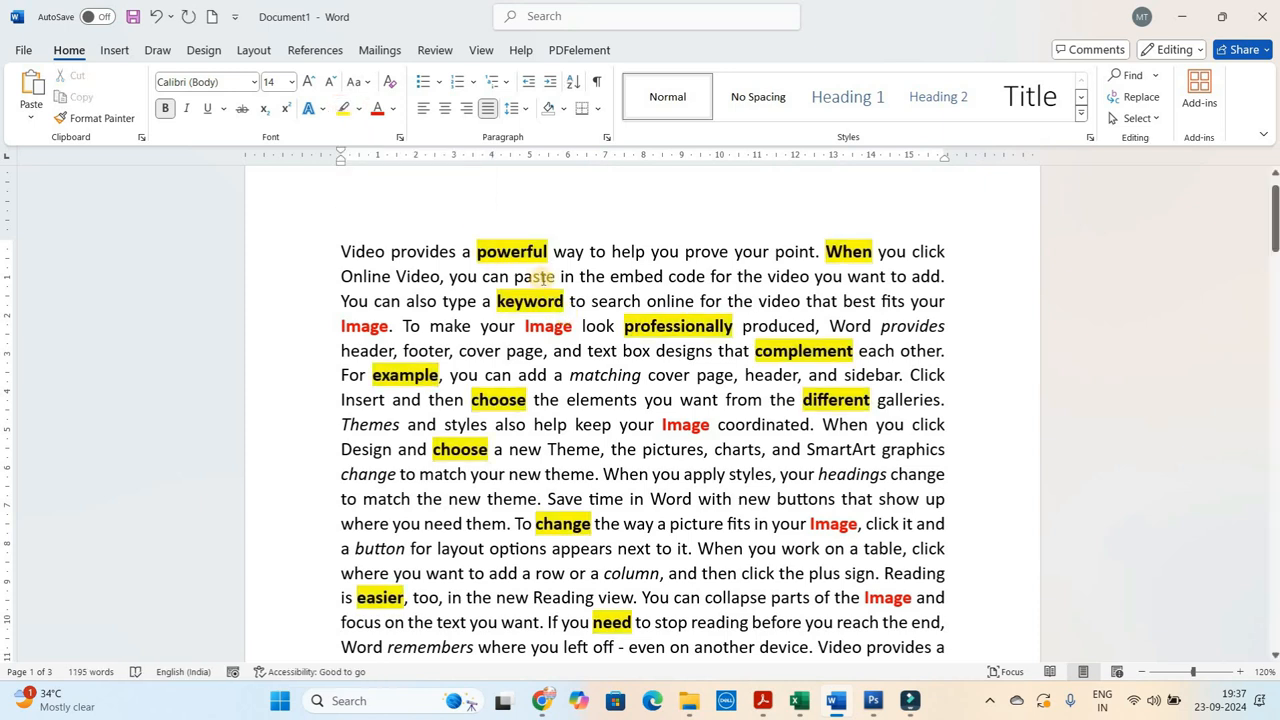
click(620, 297)
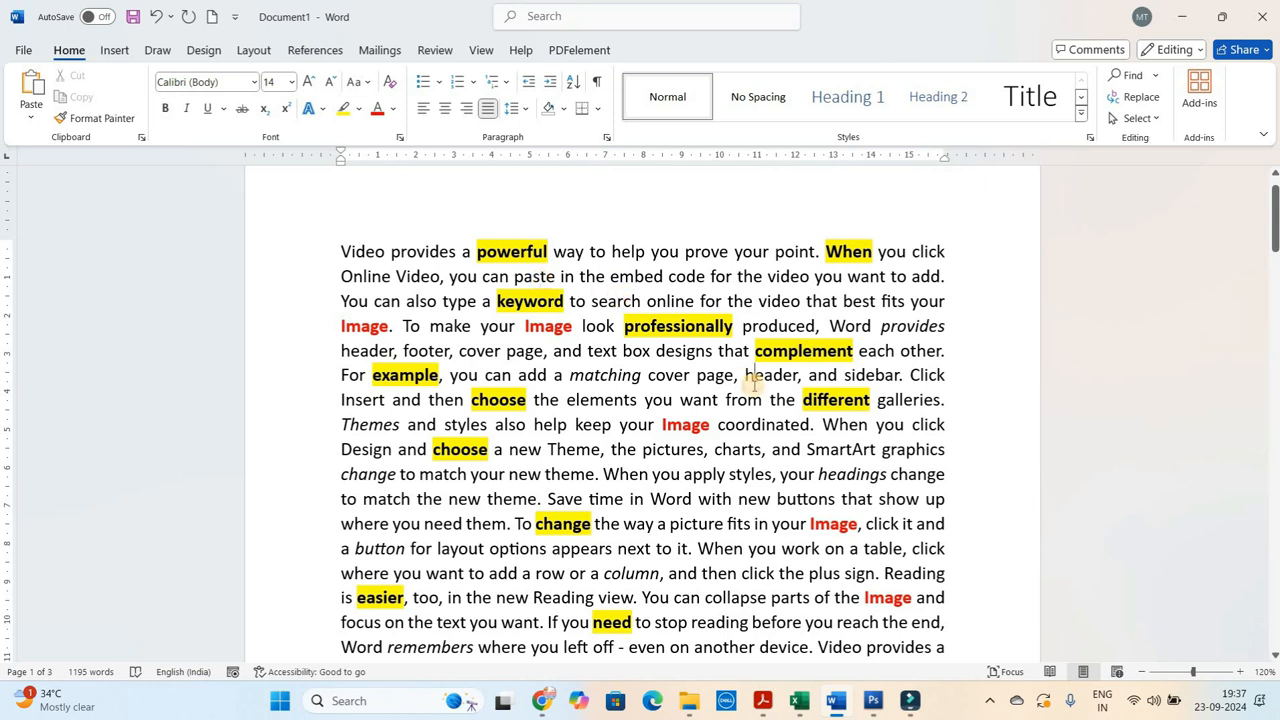
Examine the formatting of the italic words "matching", "Themes", "change" and "button" by placing the cursor in each
click(596, 378)
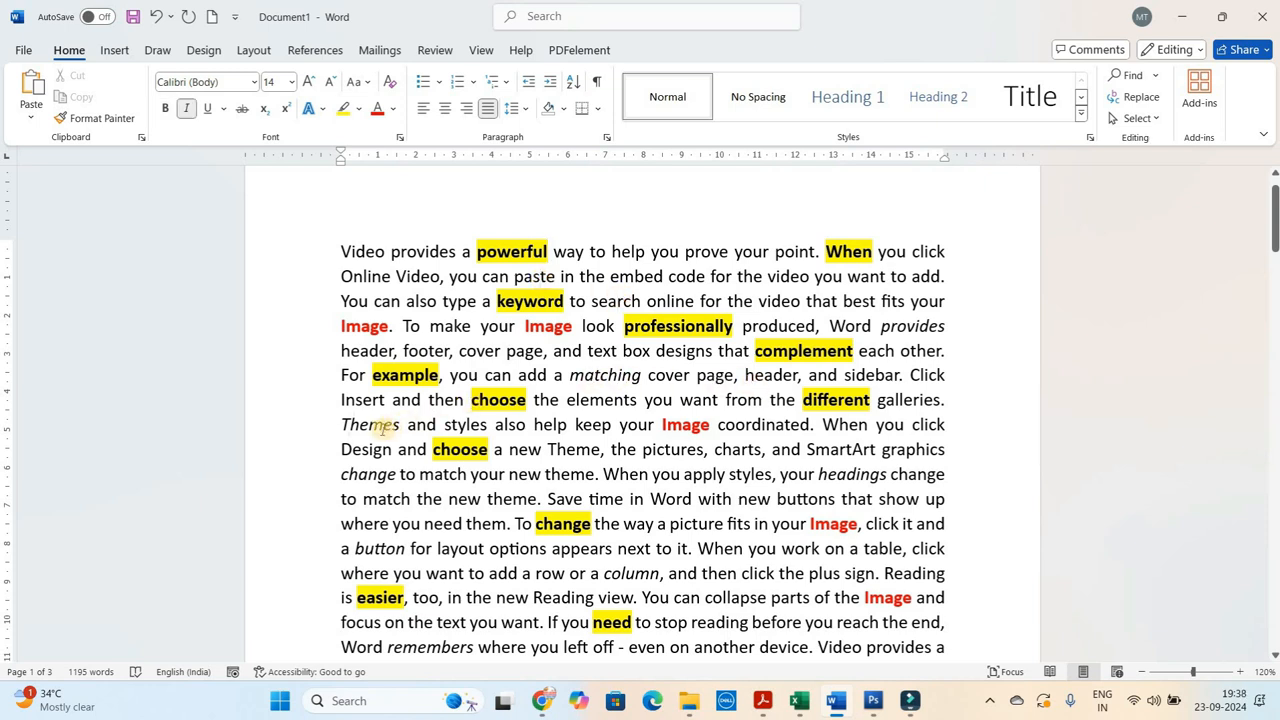
click(385, 427)
click(370, 478)
click(380, 546)
click(609, 374)
Select all text formatted like the italic word "Themes", set its font color first to dark blue and finally to green, and clear the selection
click(381, 424)
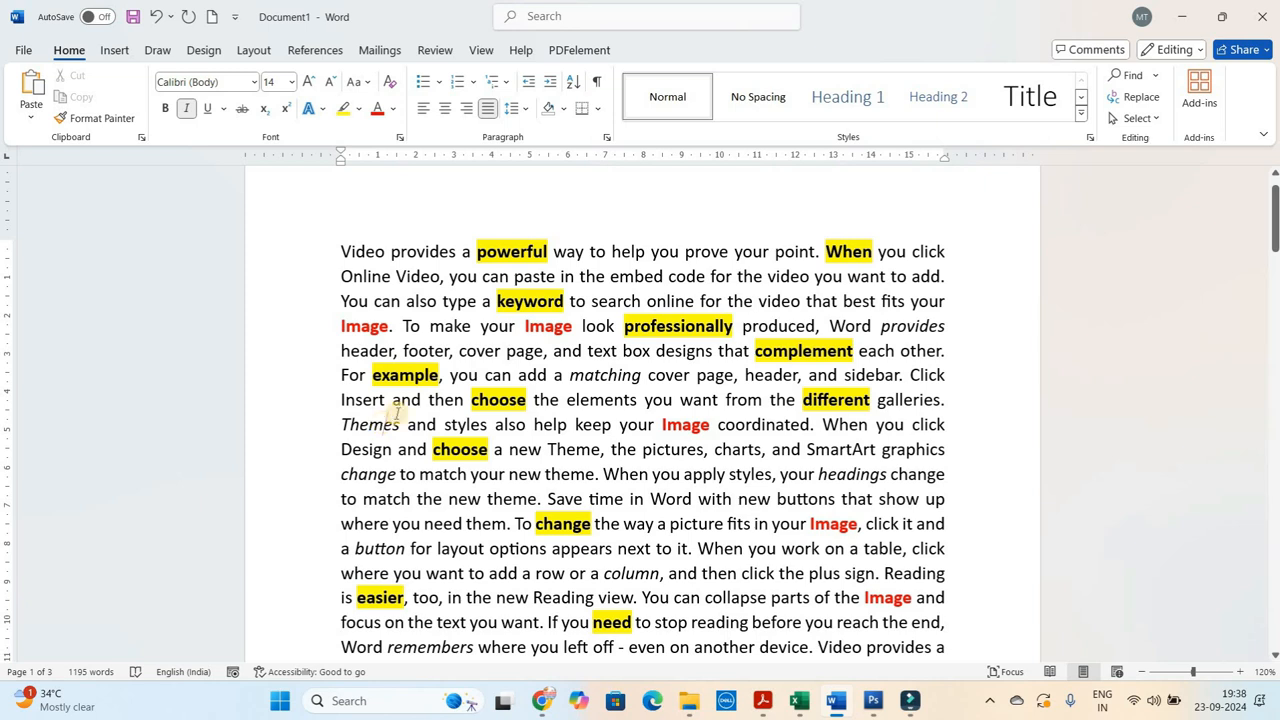
click(1161, 124)
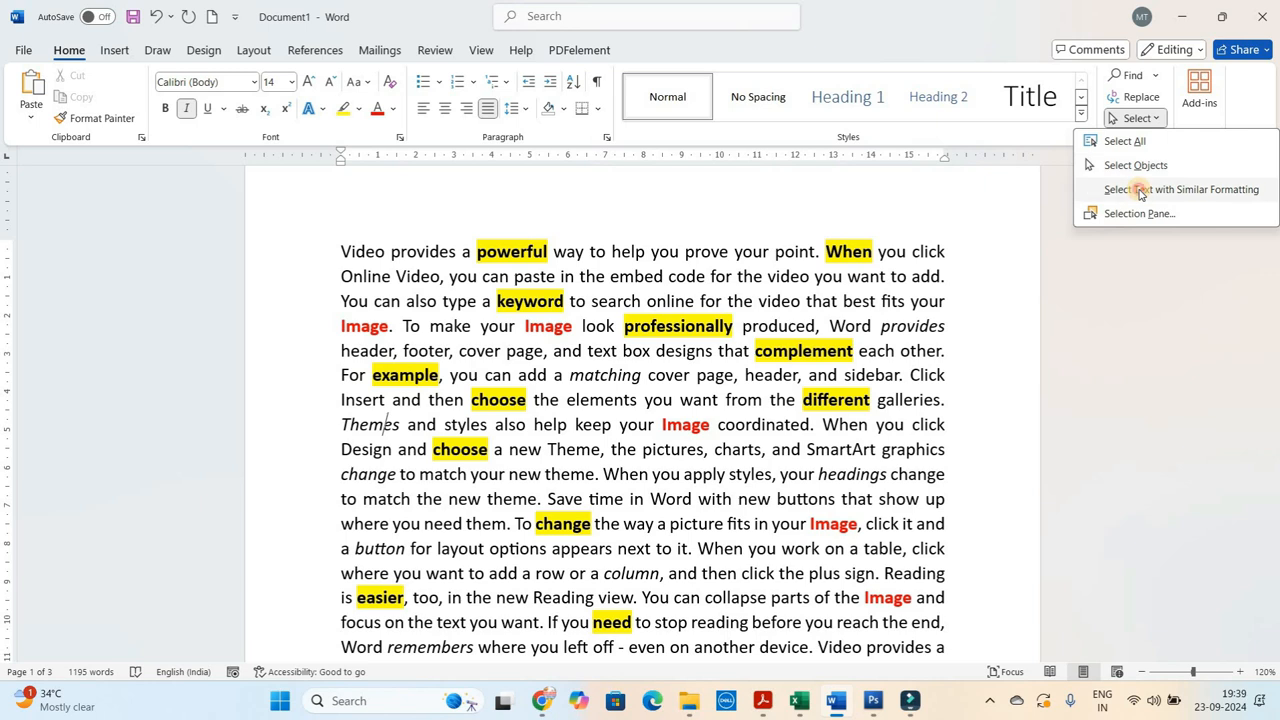
click(1140, 189)
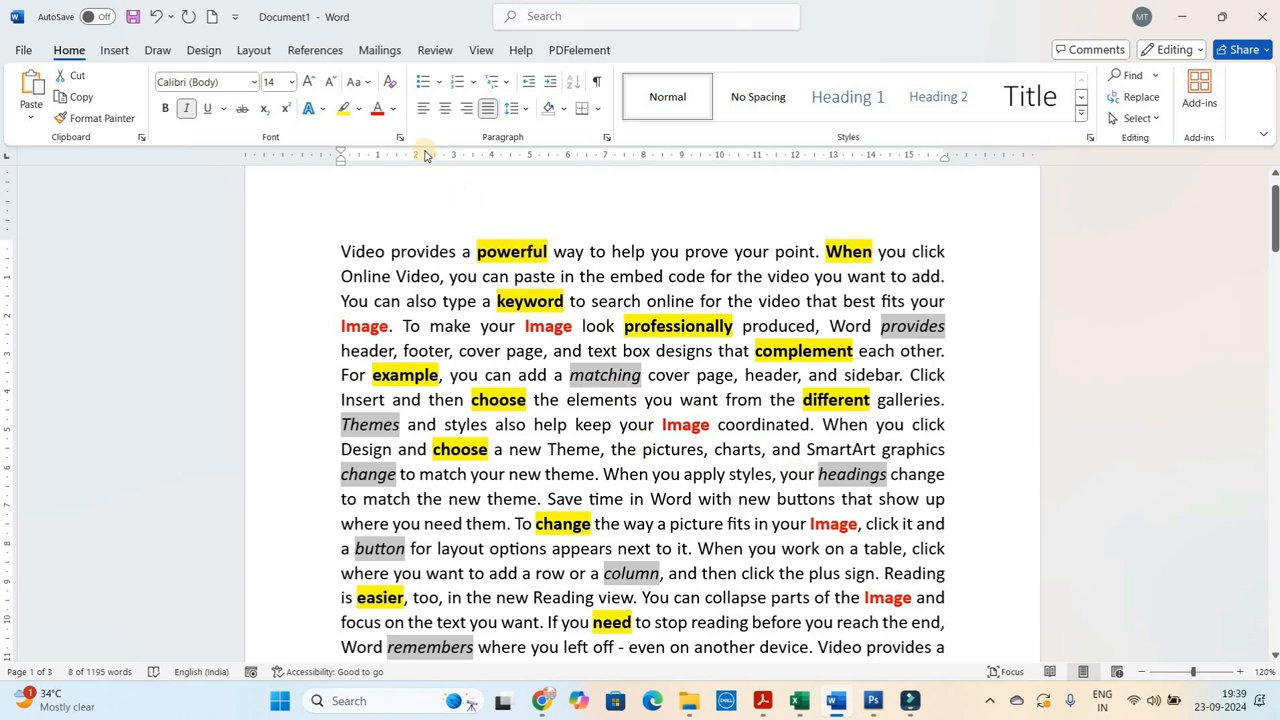
click(392, 110)
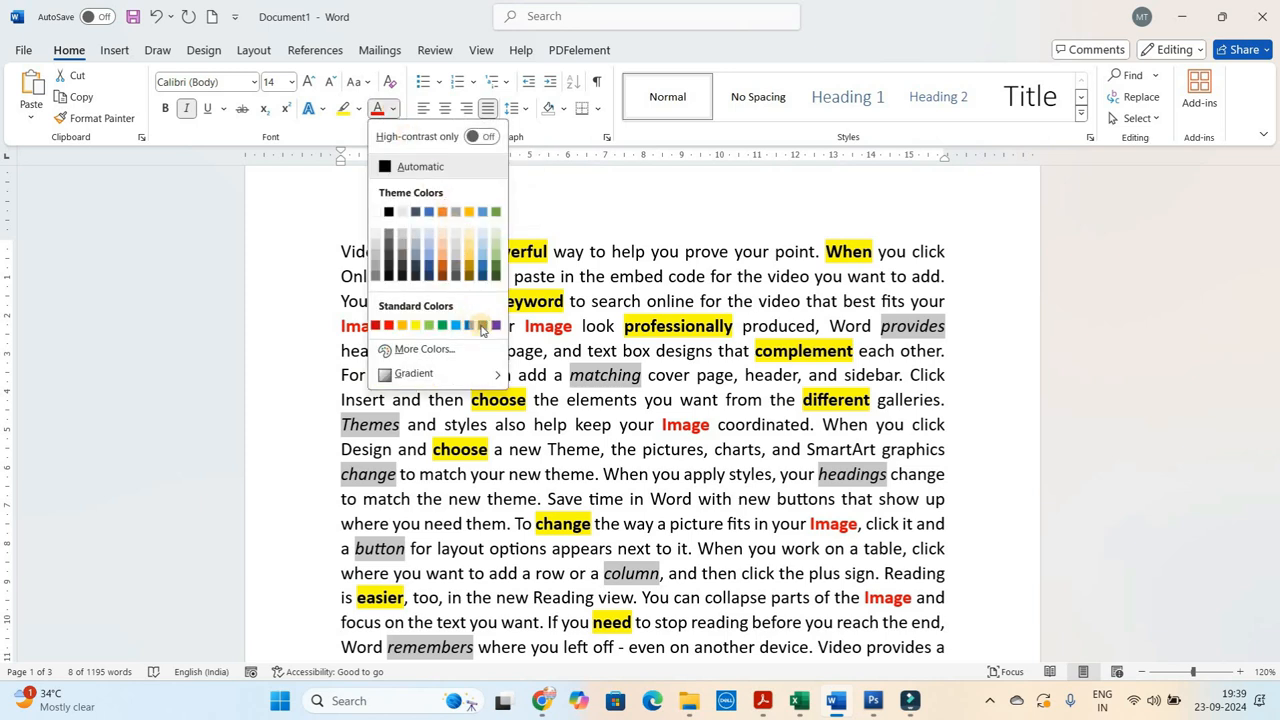
click(483, 325)
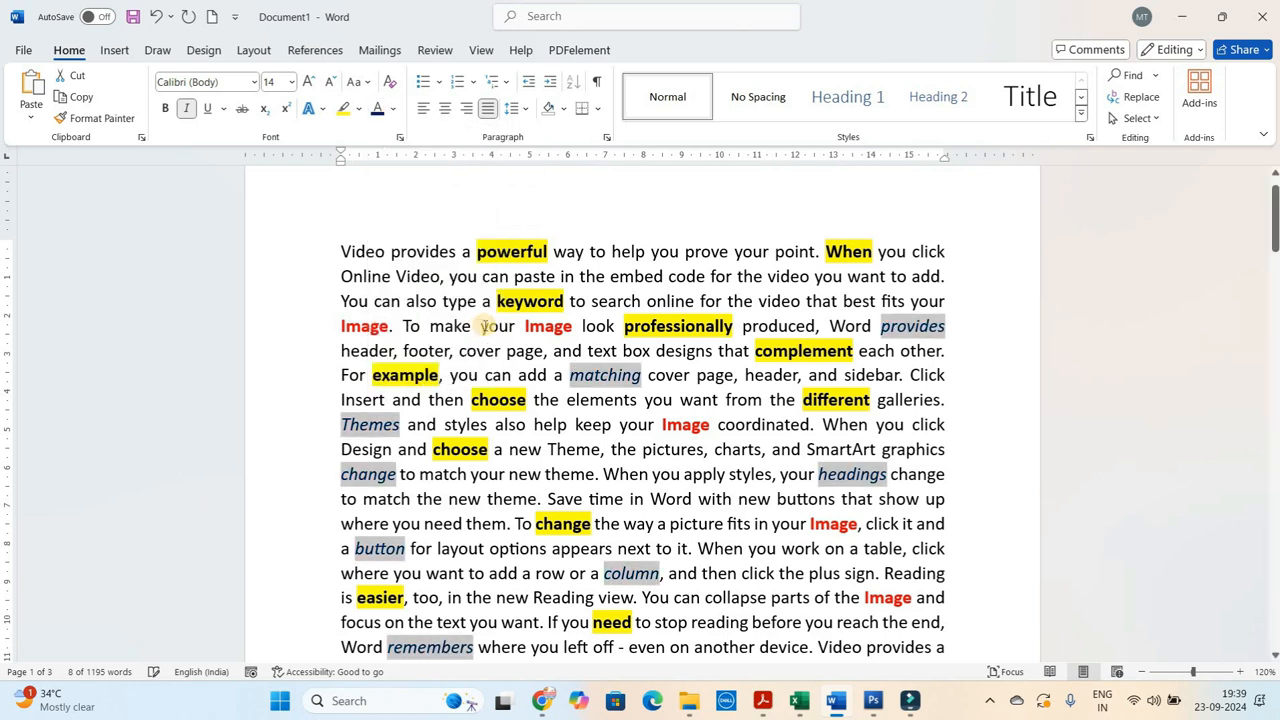
click(395, 114)
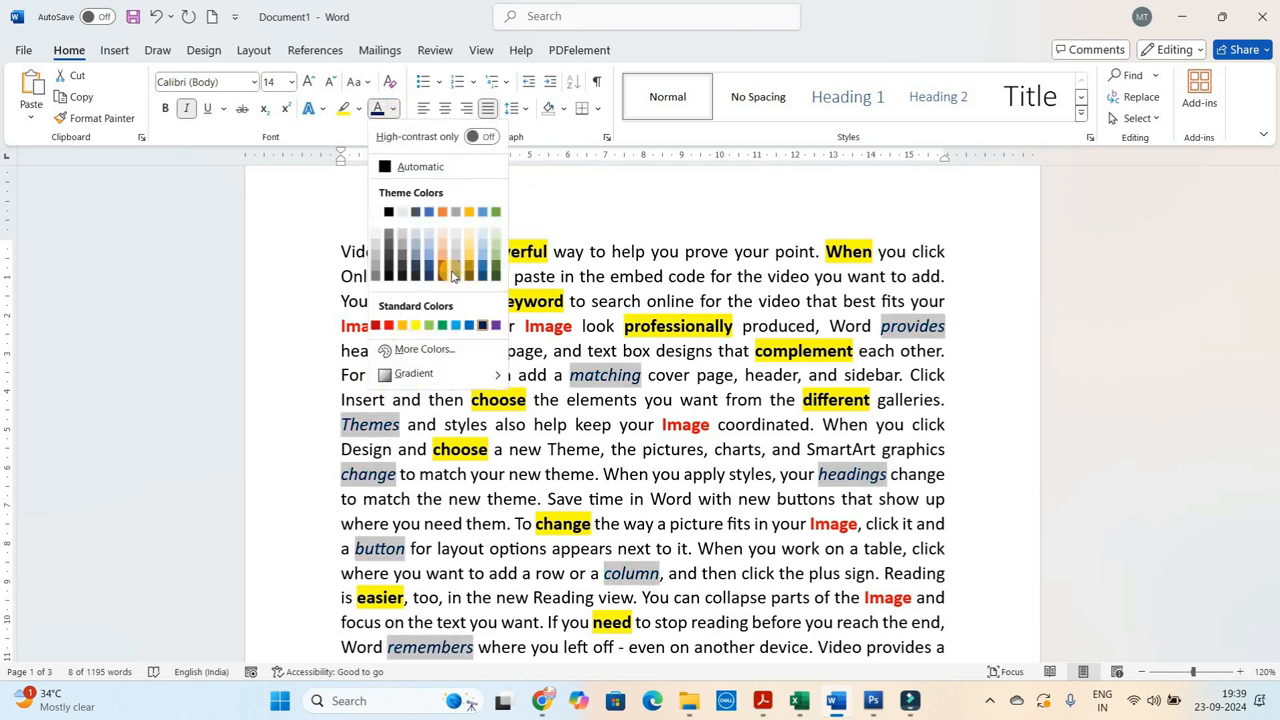
click(443, 325)
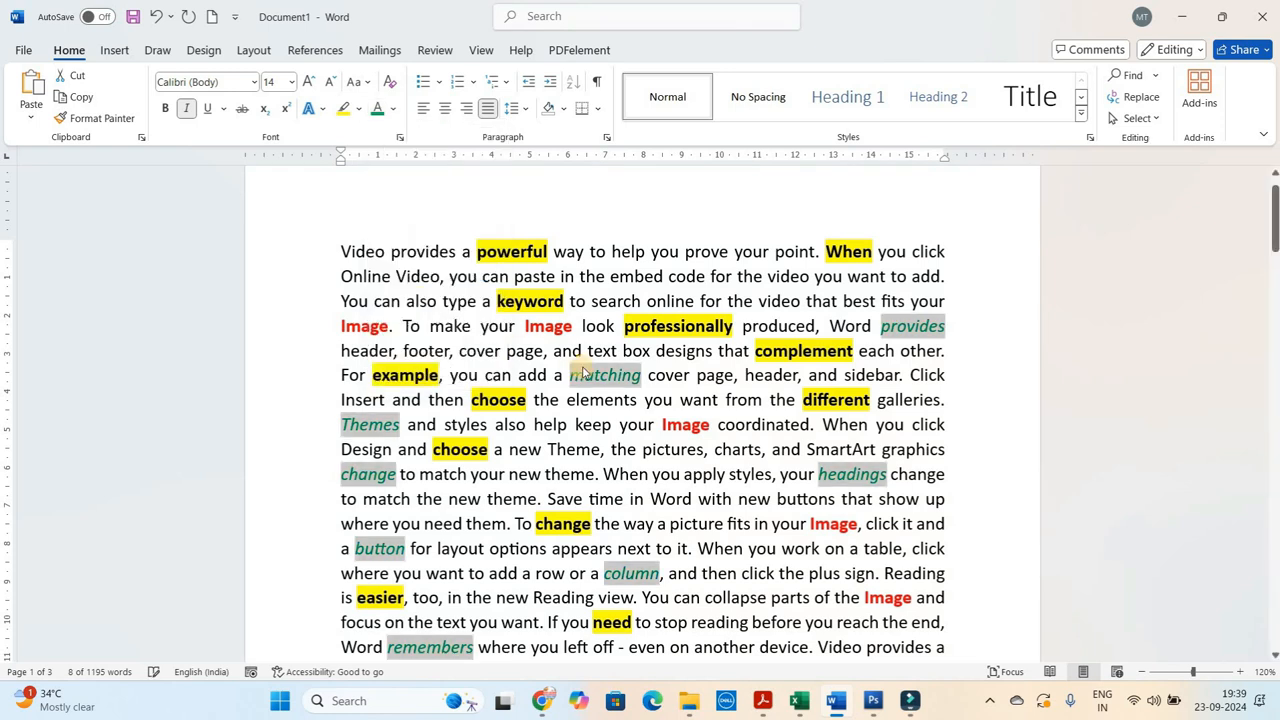
click(585, 375)
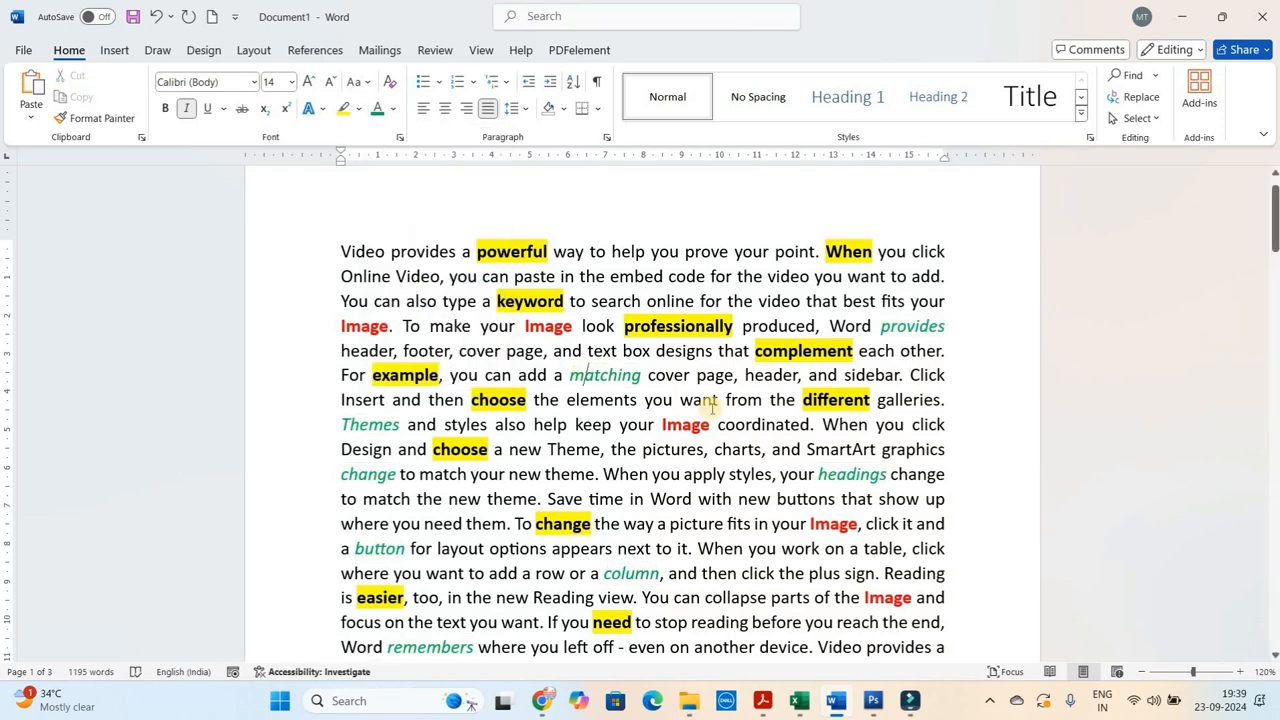
Select all text formatted like the plain words at the start of the first paragraph and set its font color to blue
scroll(740, 324, up, 1)
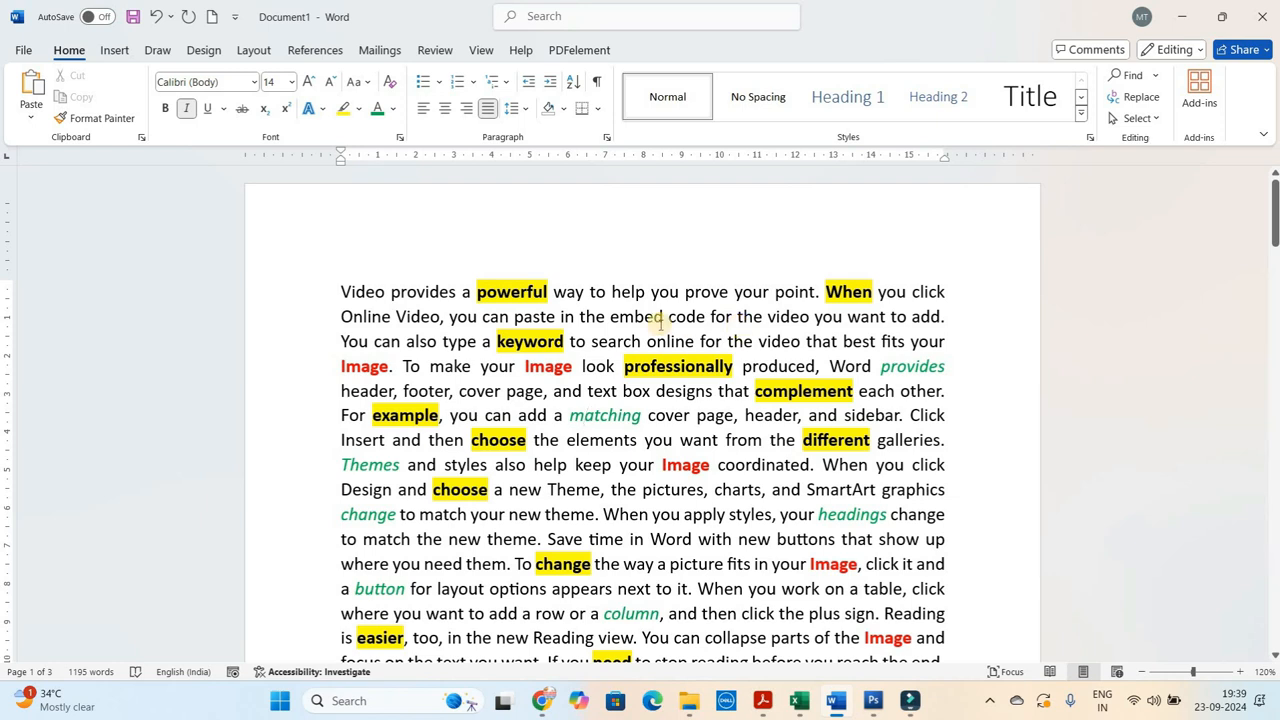
click(376, 291)
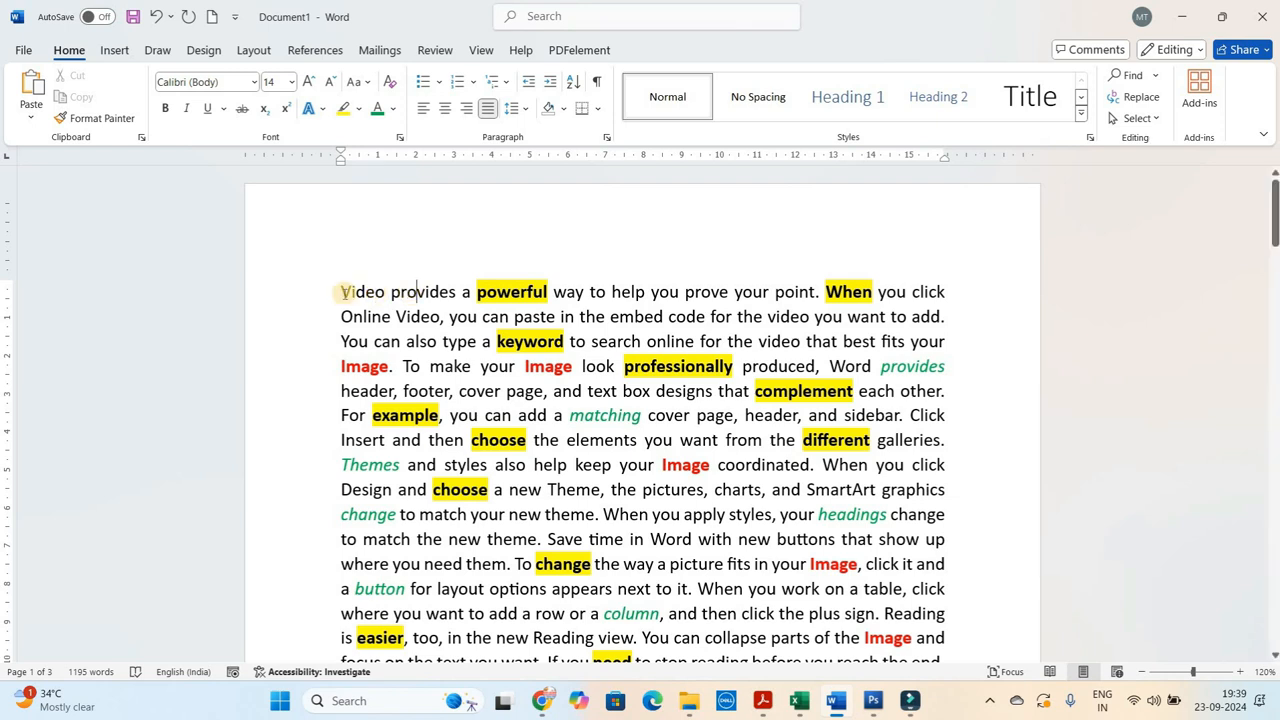
click(1150, 120)
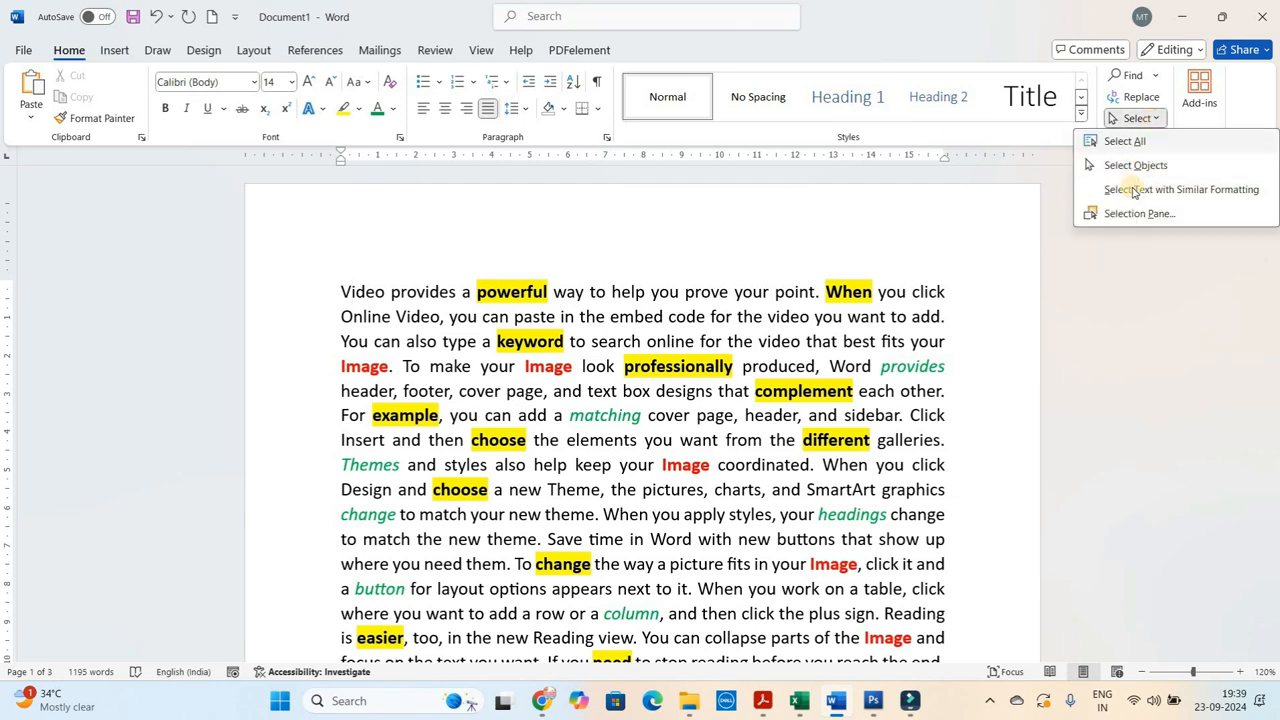
click(1134, 190)
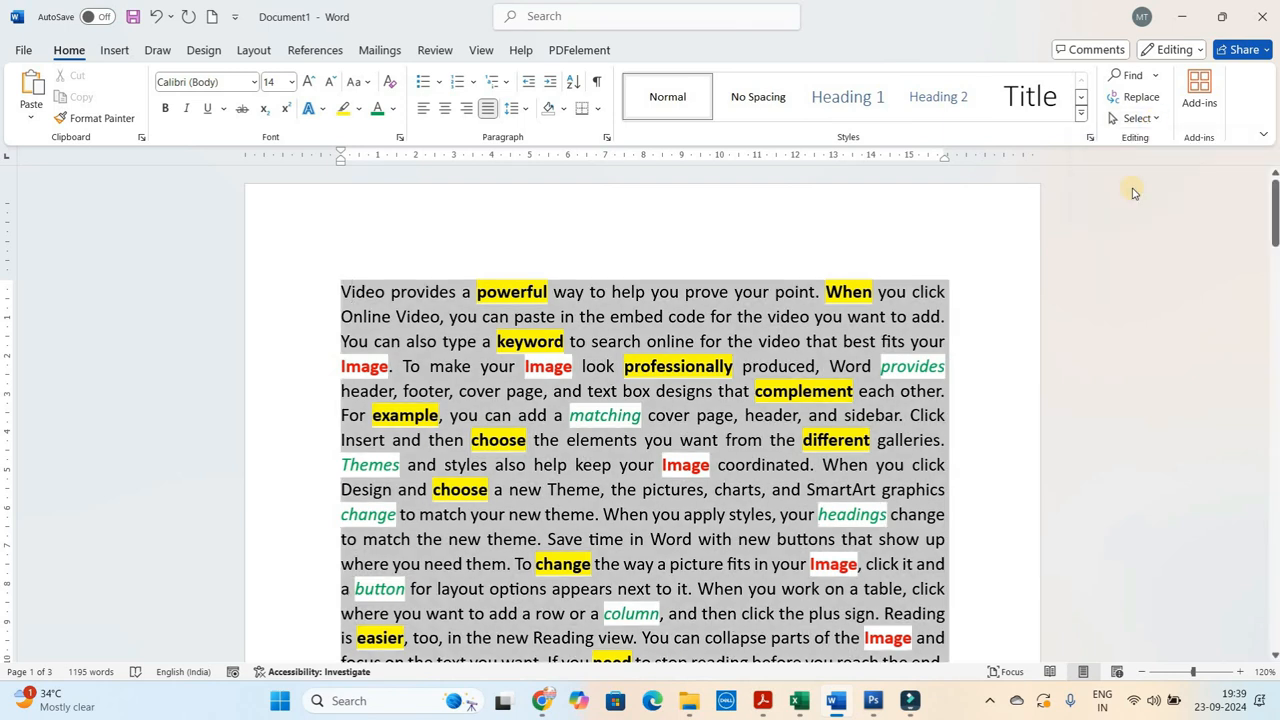
mouse_move(1275, 205)
mouse_down()
mouse_move(1275, 357)
mouse_move(1275, 195)
mouse_up()
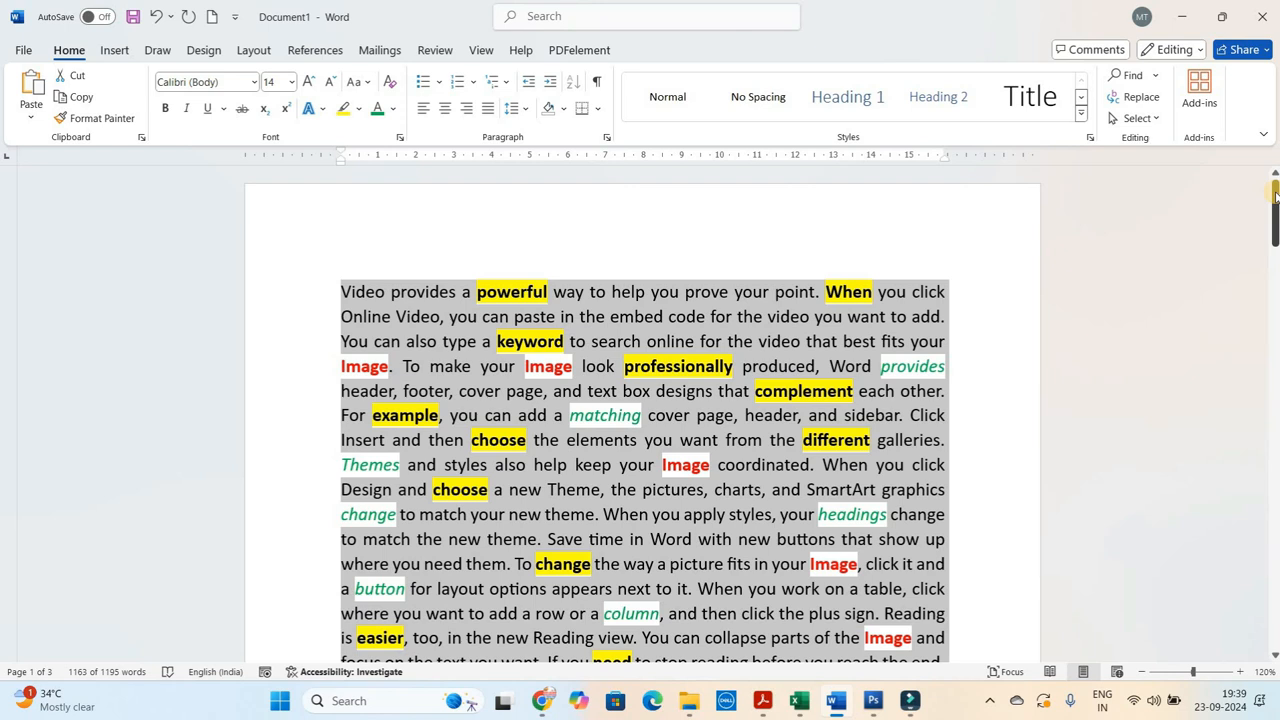
click(394, 112)
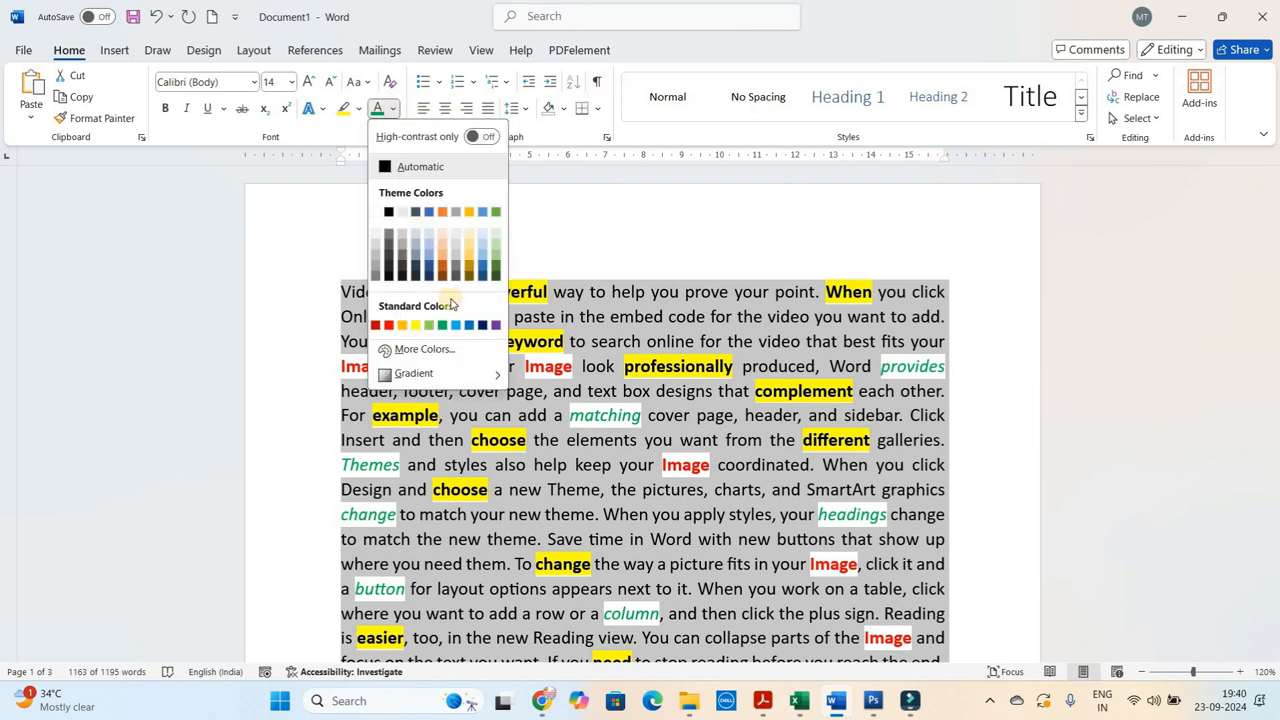
click(470, 328)
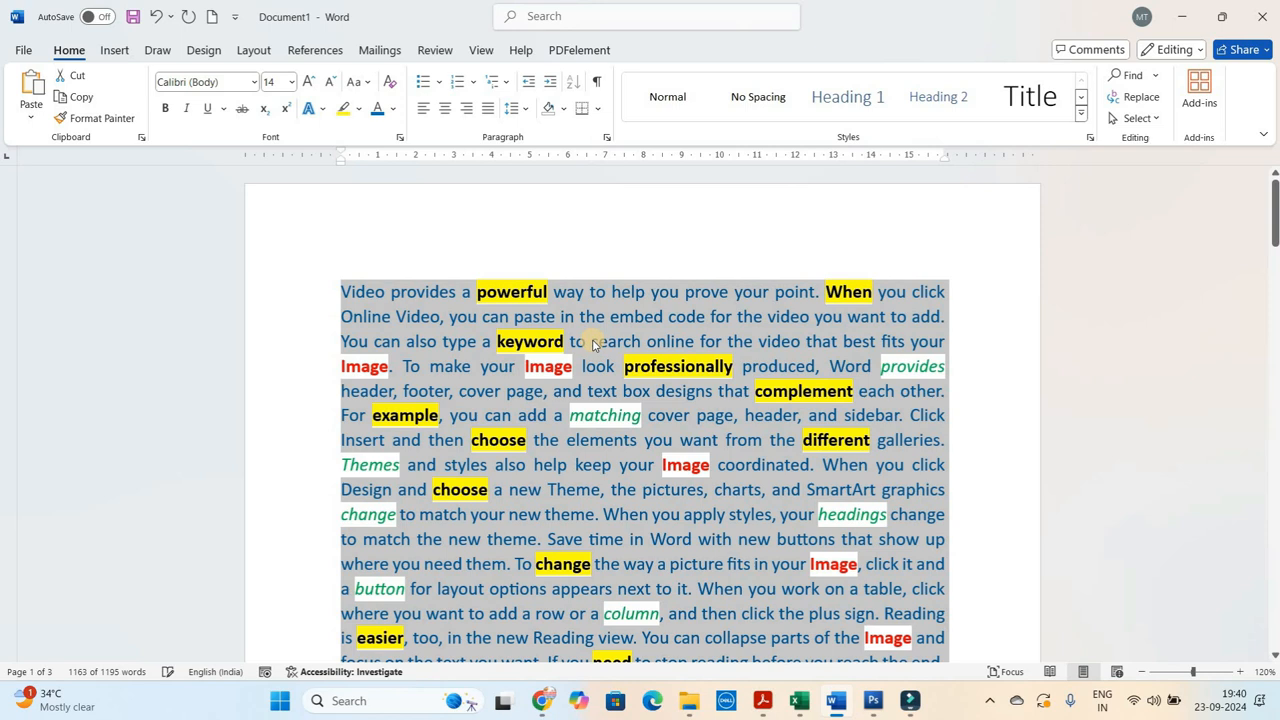
drag(1273, 200, 1274, 234)
click(1137, 118)
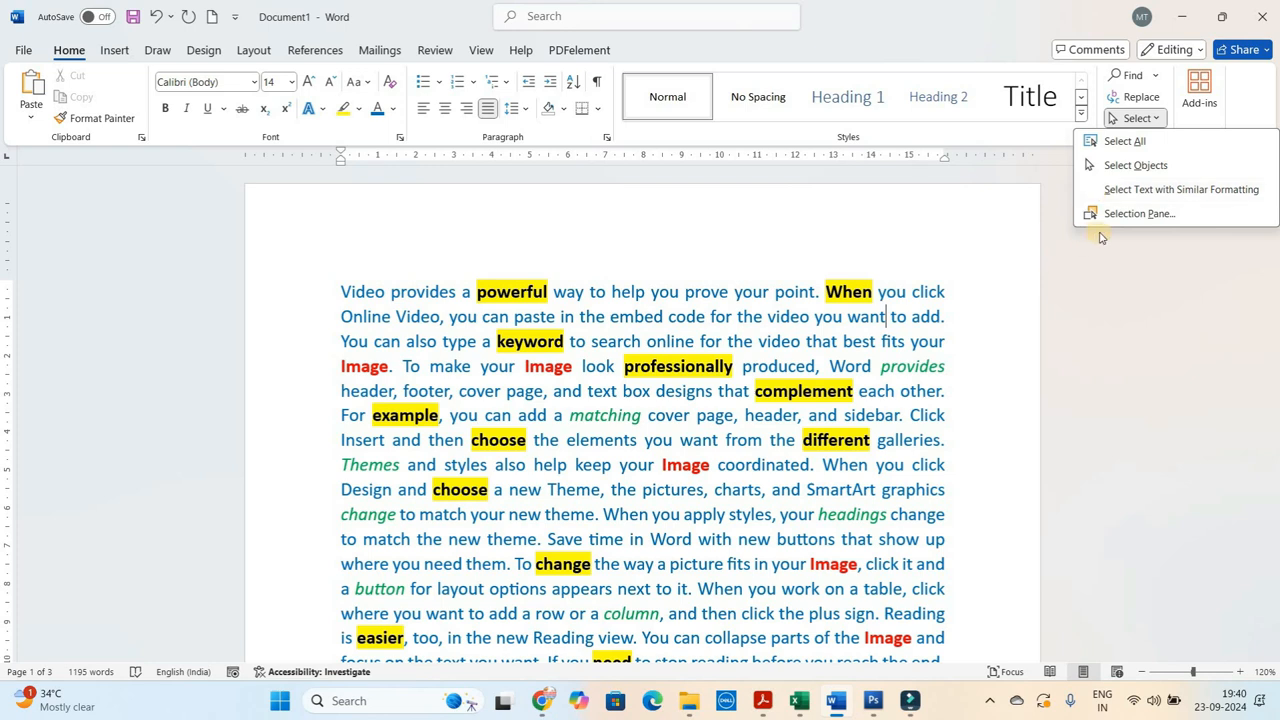
click(960, 379)
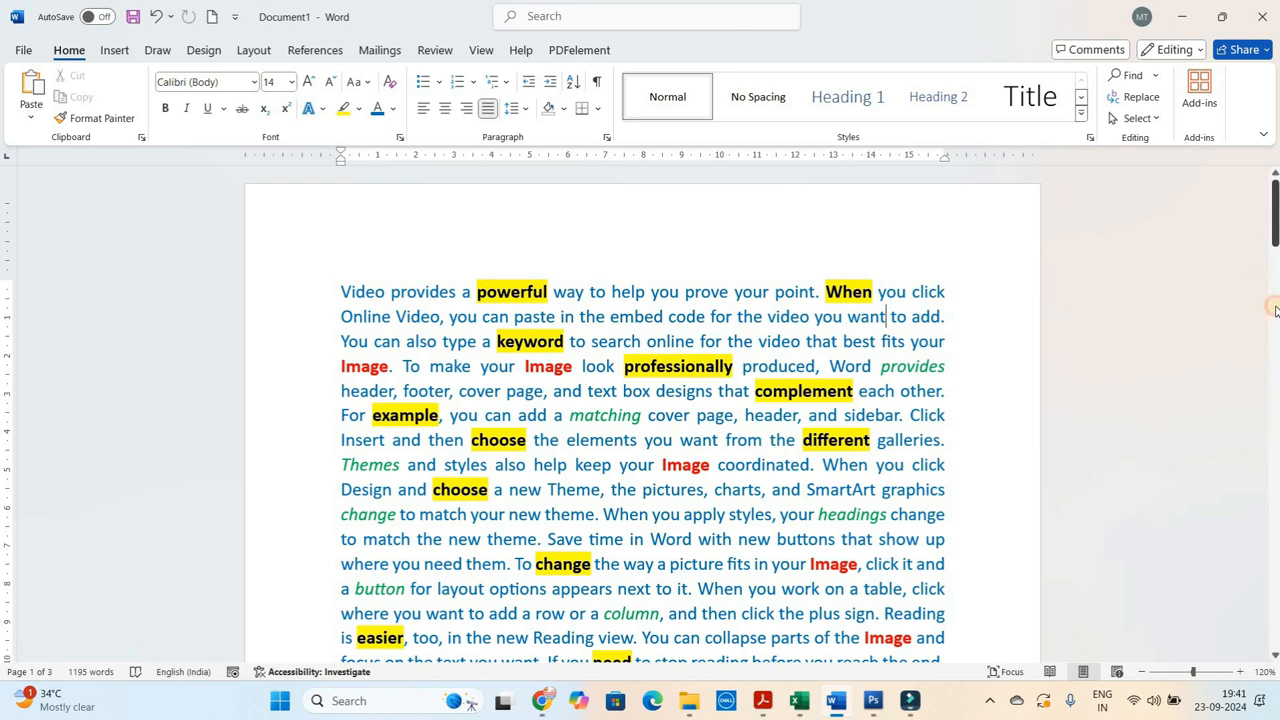
Insert the picture of the office room with the bookshelf and round table below the last paragraph of the document
drag(1274, 233, 1266, 597)
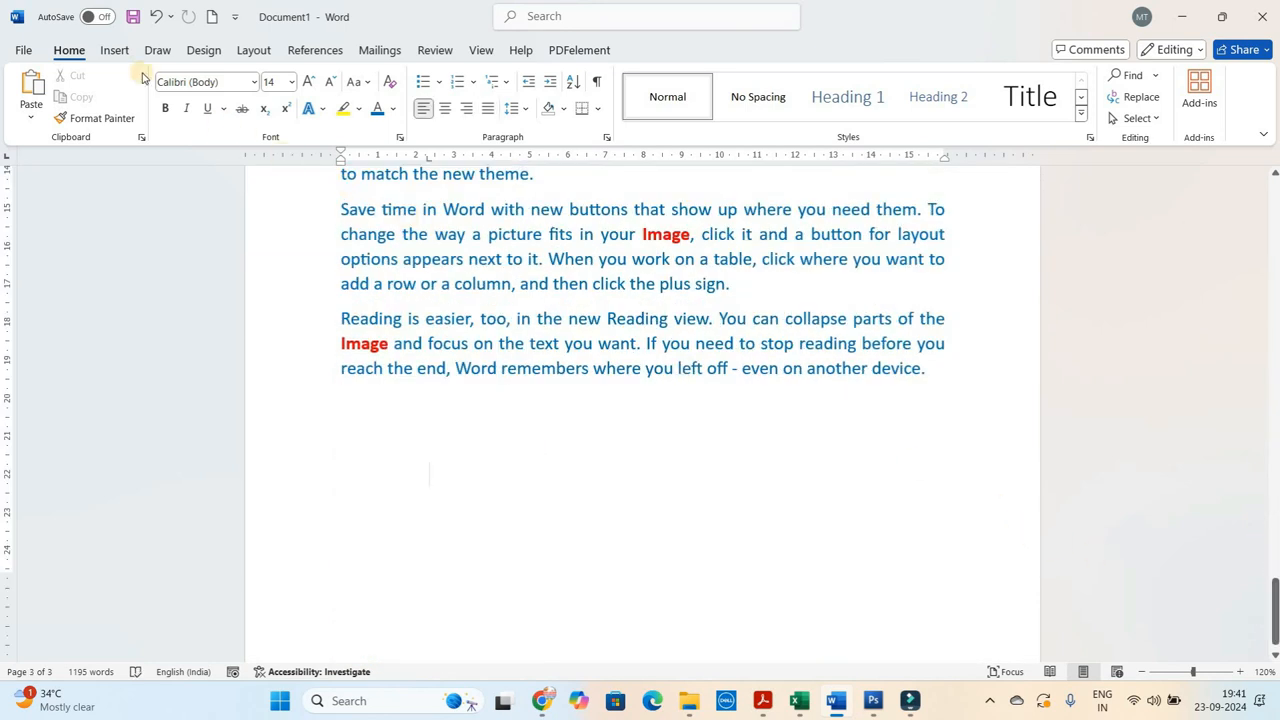
click(117, 51)
click(200, 95)
click(240, 171)
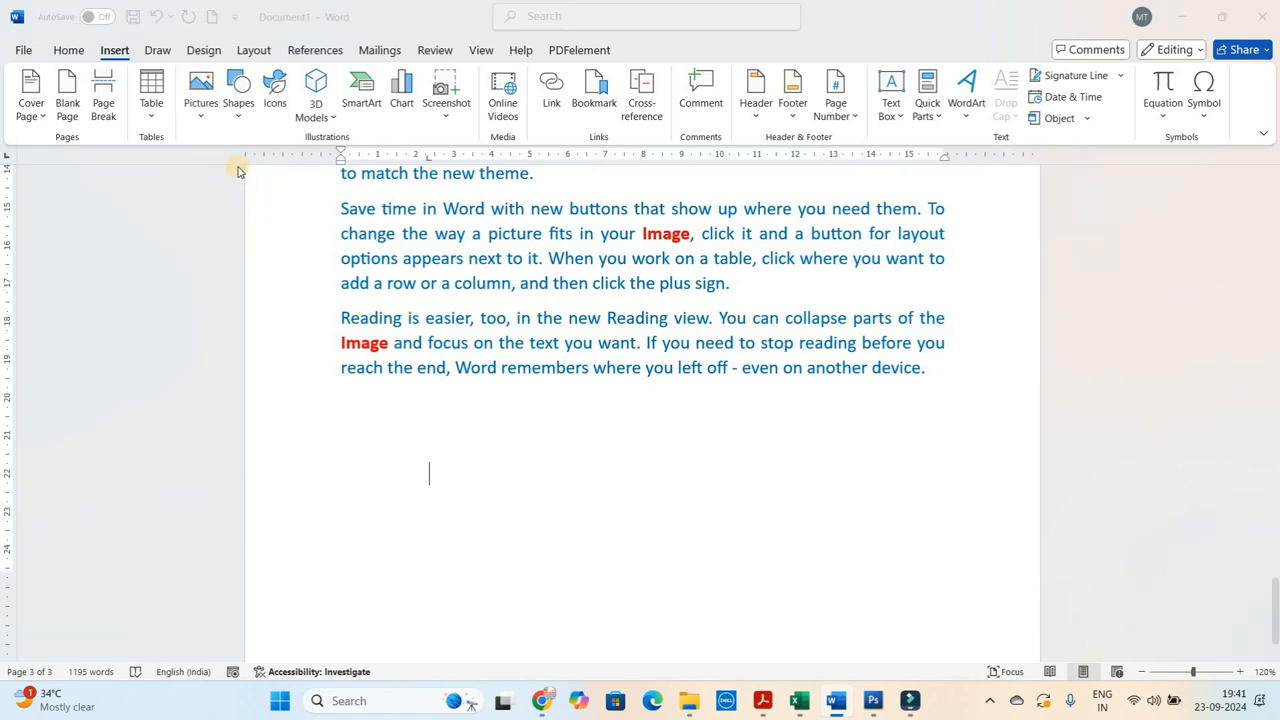
double_click(313, 215)
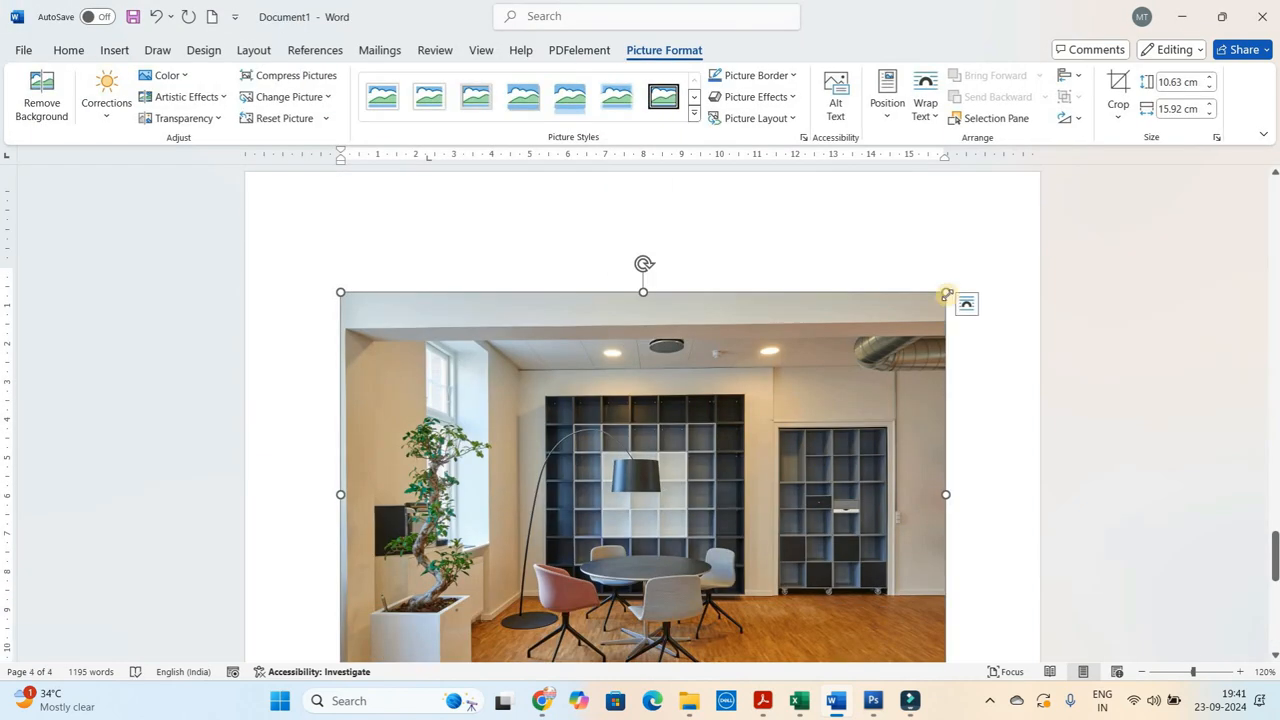
Shrink the office picture to about 11.92 × 7.96 cm and place it In Front of Text on an empty page area
drag(946, 289, 791, 363)
click(926, 119)
click(950, 283)
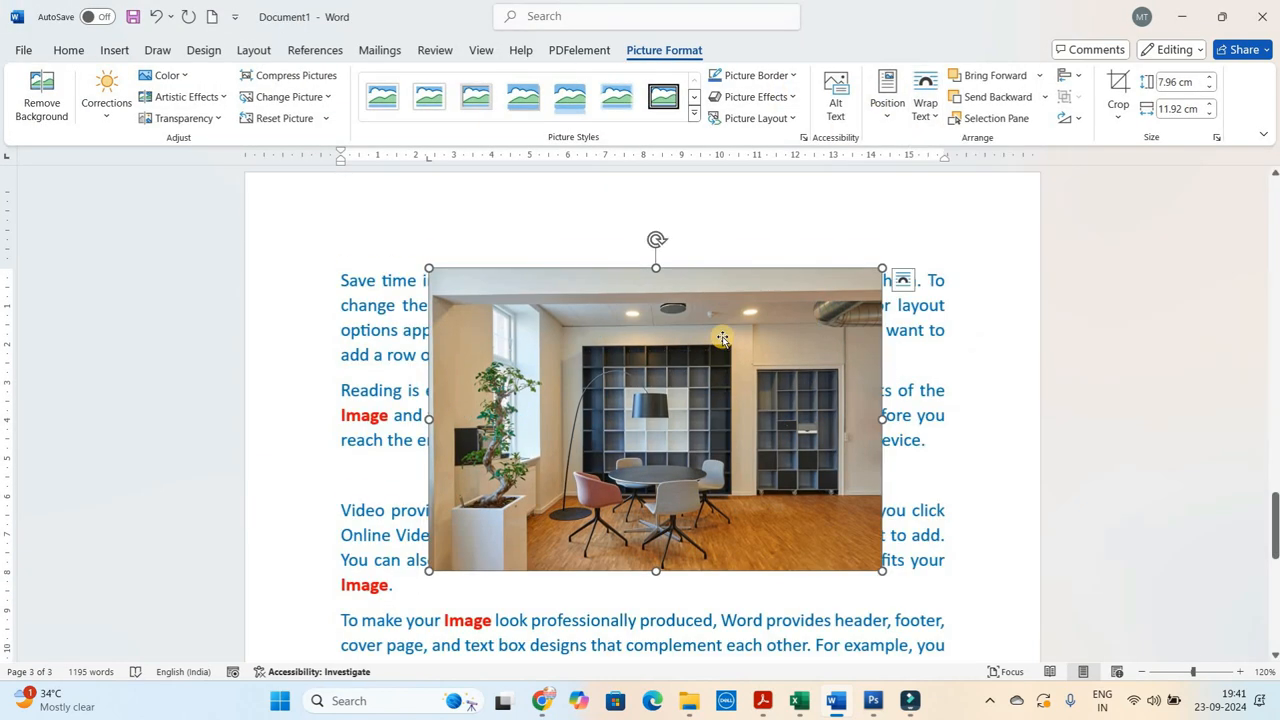
drag(720, 338, 705, 257)
Insert the small picture of the office desk from this device and set its text wrapping to In Front of Text
click(114, 50)
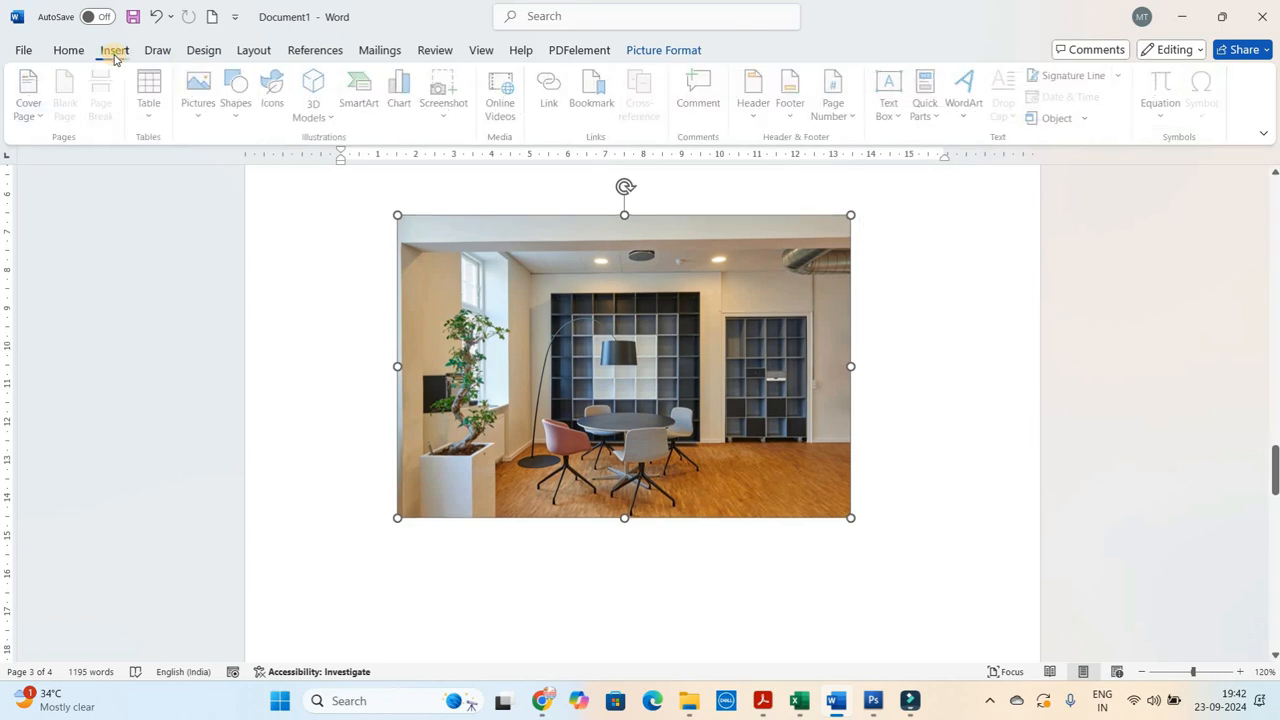
click(200, 100)
click(240, 171)
double_click(214, 300)
click(926, 110)
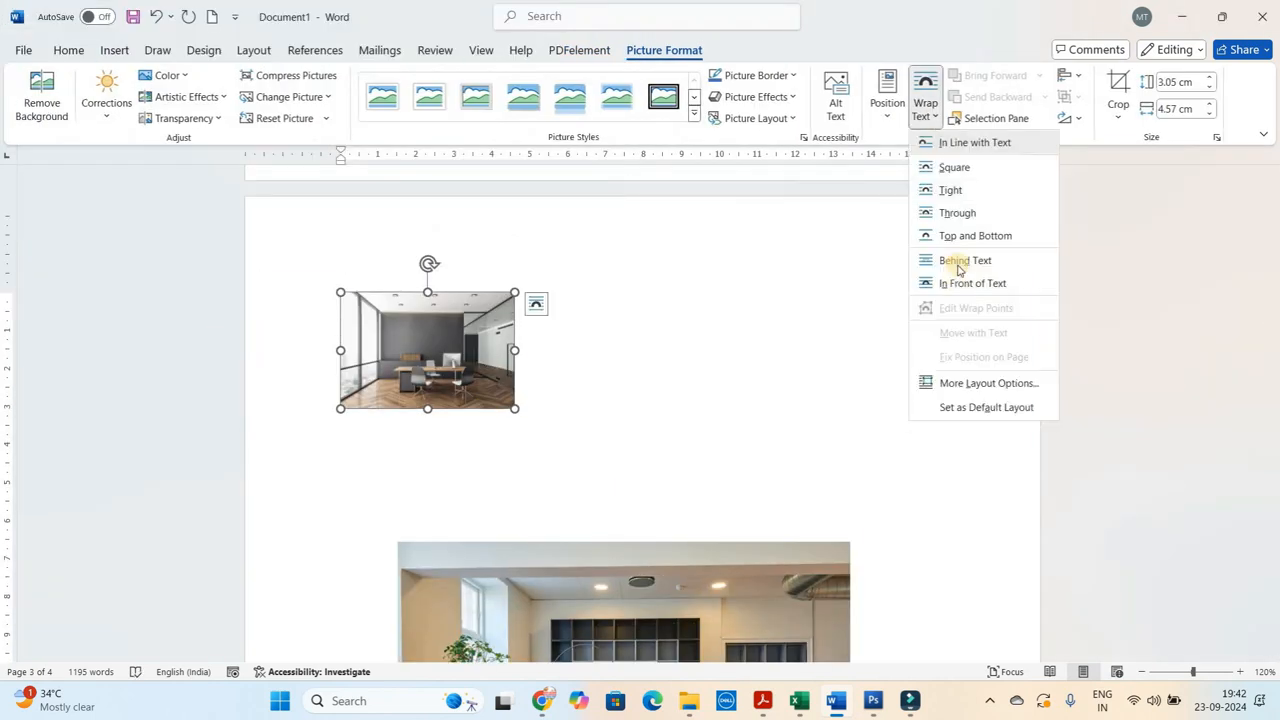
click(950, 283)
Overlap the small desk picture with the large office picture and send the small one backward behind it
drag(450, 400, 450, 480)
drag(623, 586, 523, 377)
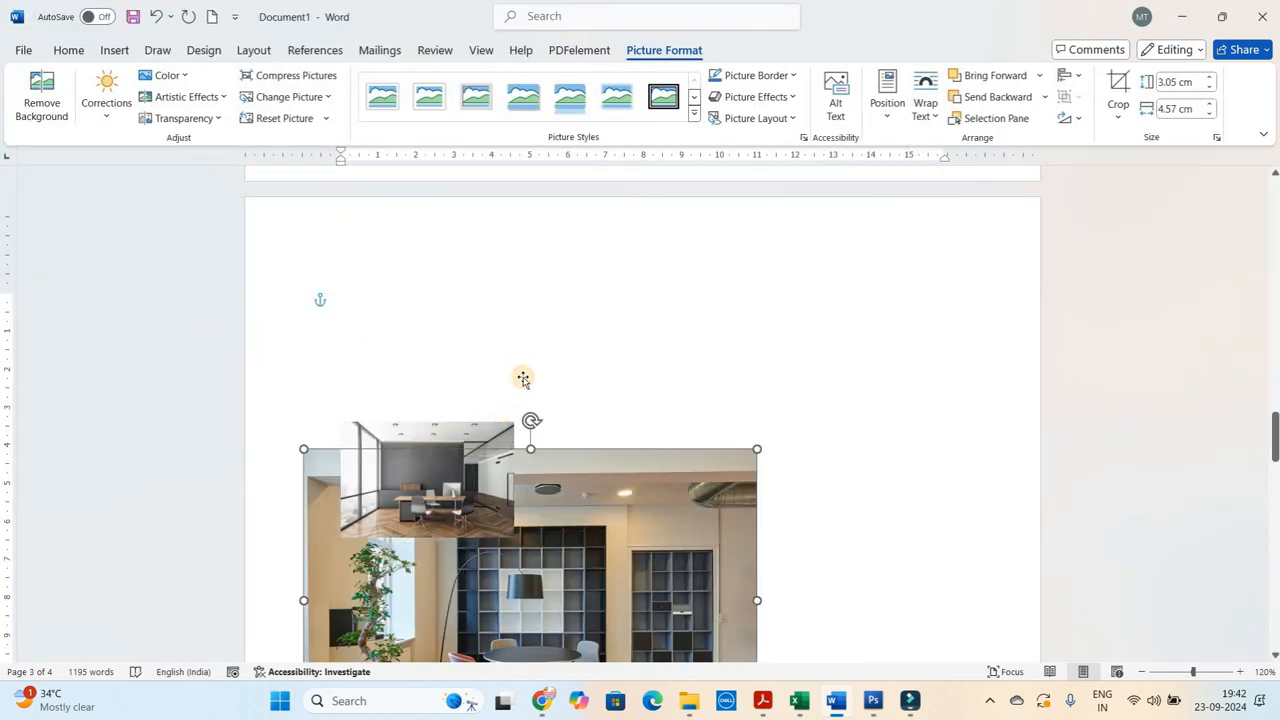
click(484, 468)
click(985, 97)
click(866, 360)
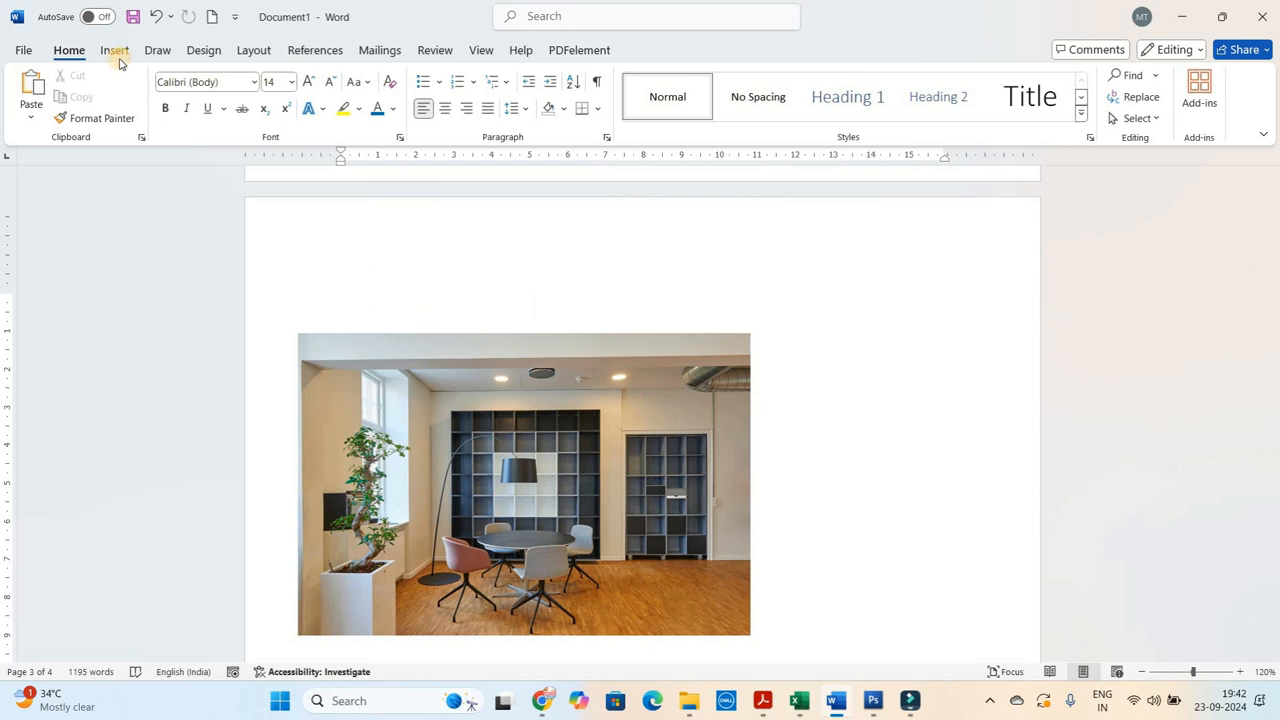
Insert the Union Bank of India statement picture from this device and set its text wrapping to In Front of Text
click(114, 50)
click(200, 100)
click(240, 171)
click(393, 235)
click(497, 366)
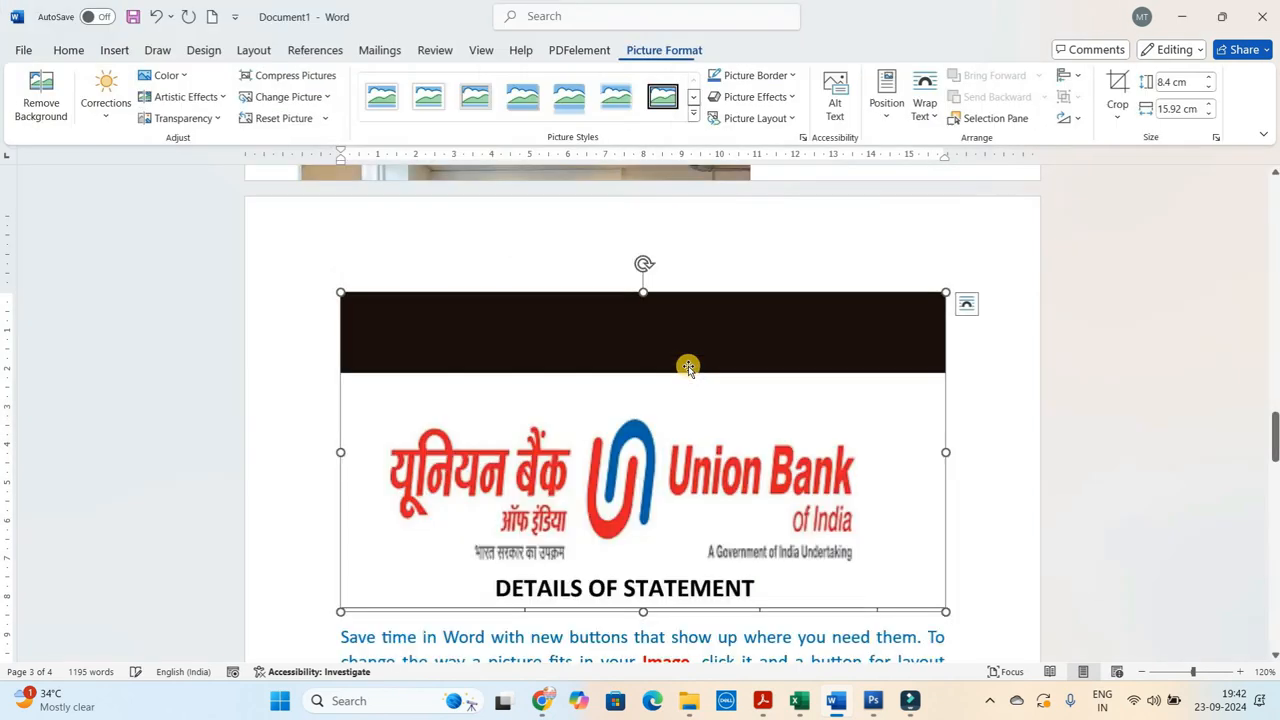
click(925, 110)
click(957, 285)
Shrink the Union Bank picture to about 8 × 4.22 cm and send it backward behind the large office picture
drag(946, 293, 644, 452)
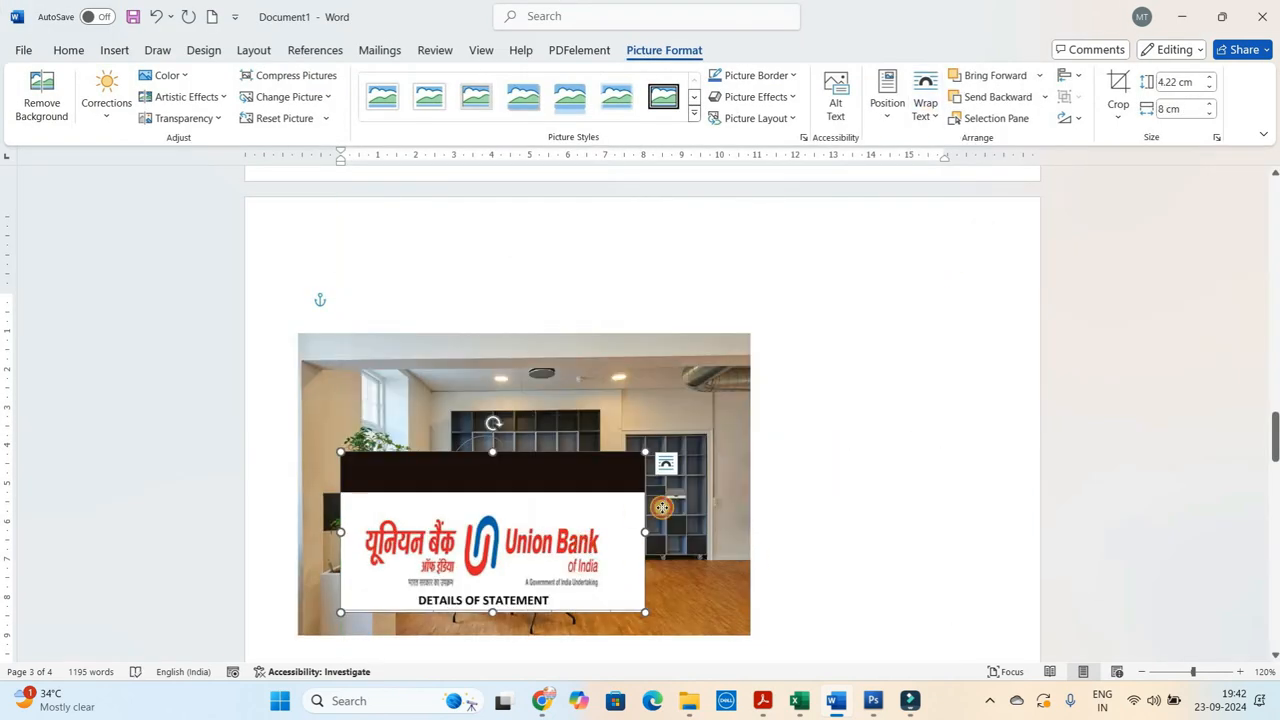
drag(585, 543, 585, 509)
click(990, 97)
click(908, 364)
With the large office picture selected, show the Selection Pane and select the hidden Picture 3 from it
scroll(896, 400, down, 1)
click(680, 400)
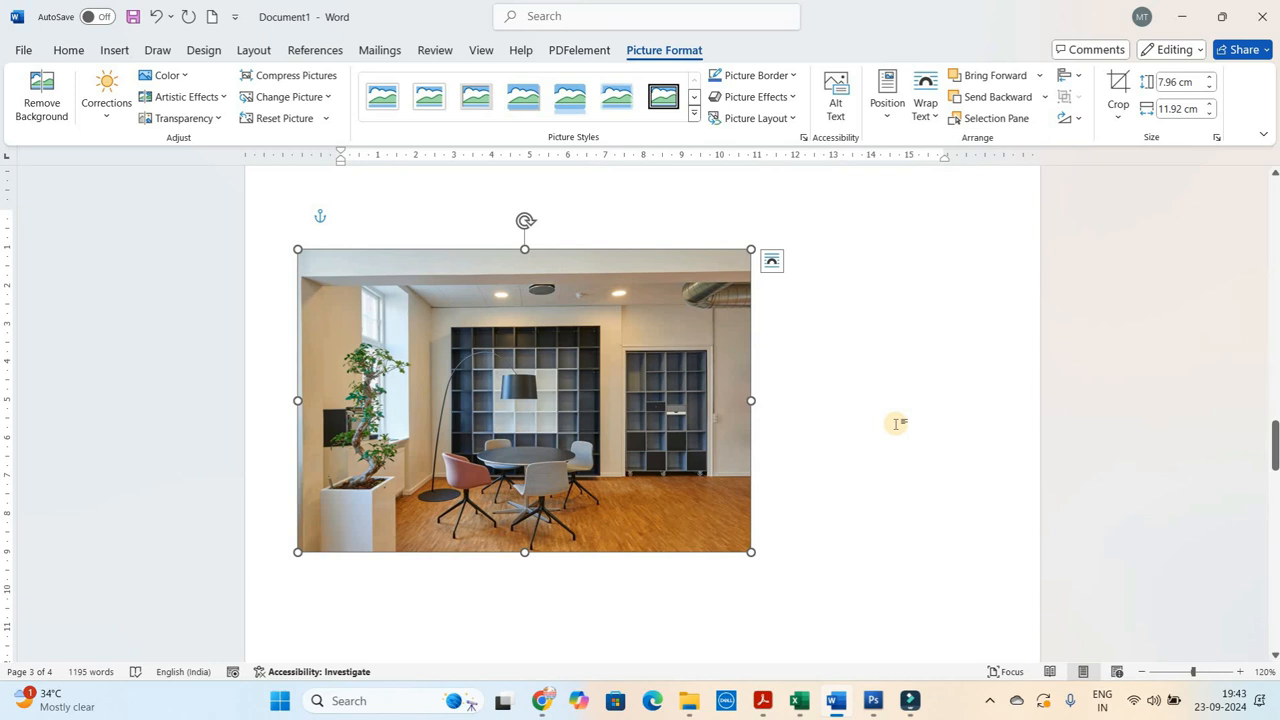
click(896, 424)
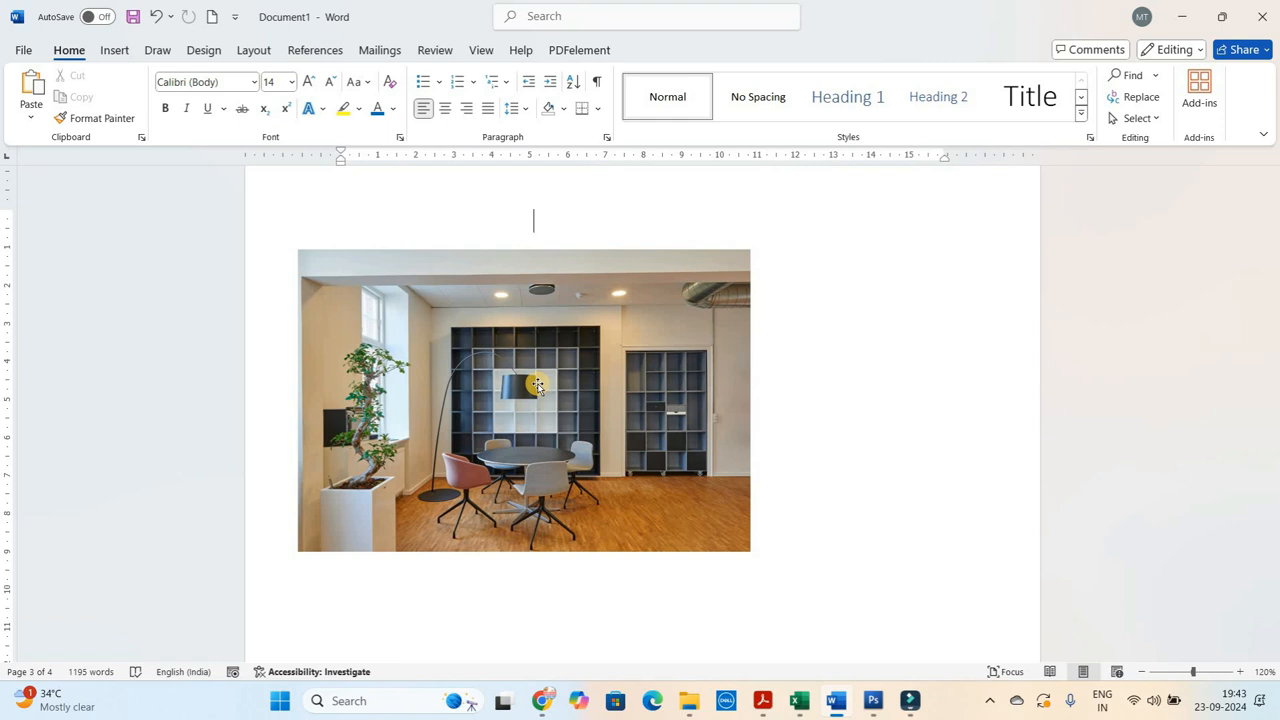
click(537, 386)
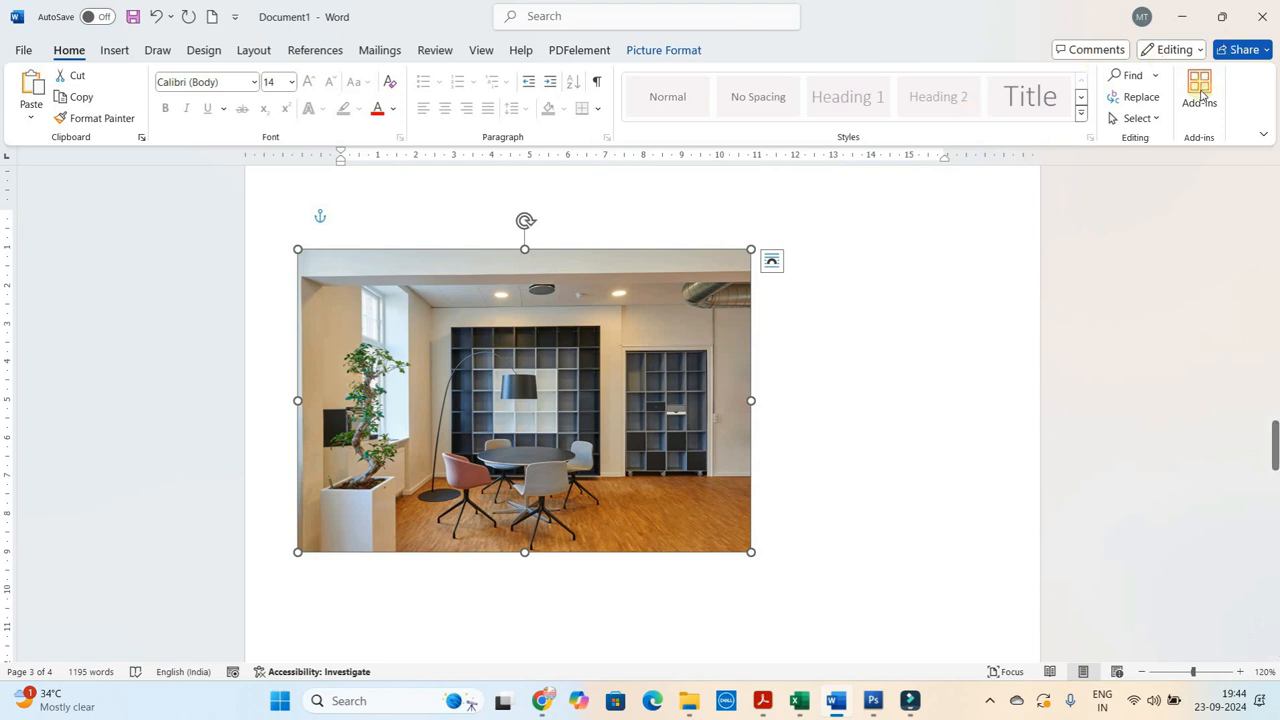
click(1149, 123)
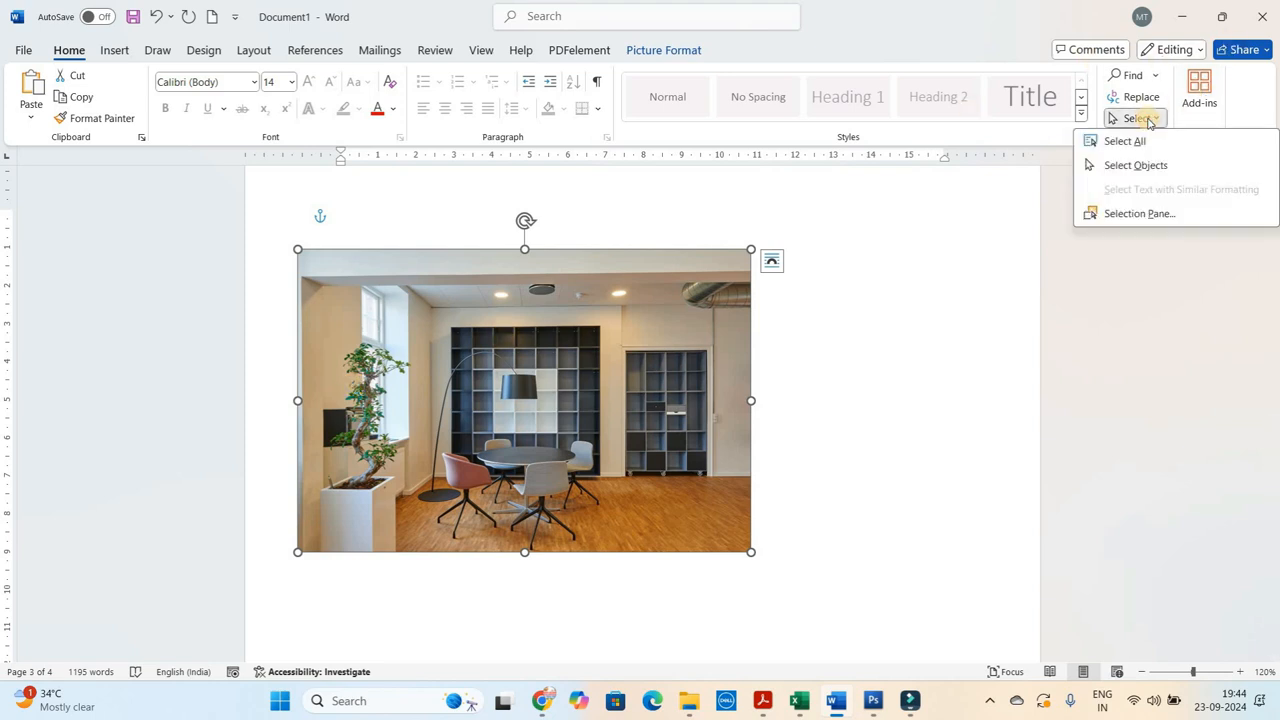
click(1138, 214)
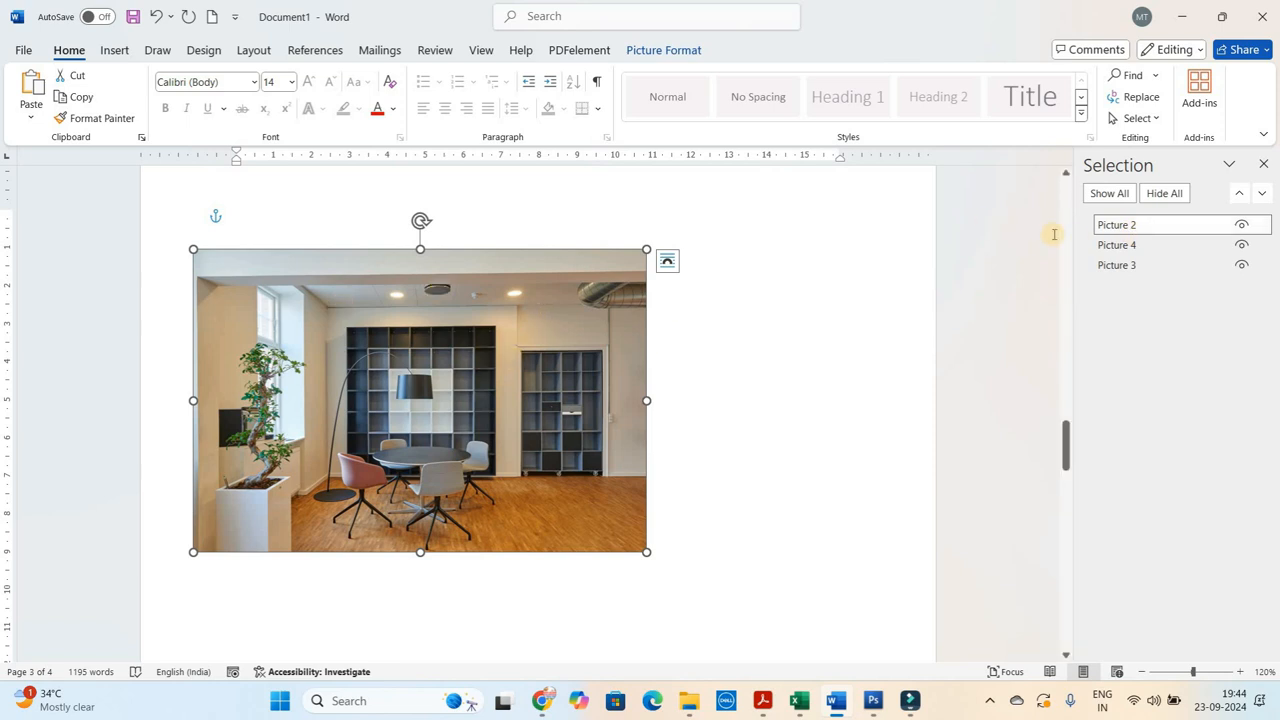
click(1118, 265)
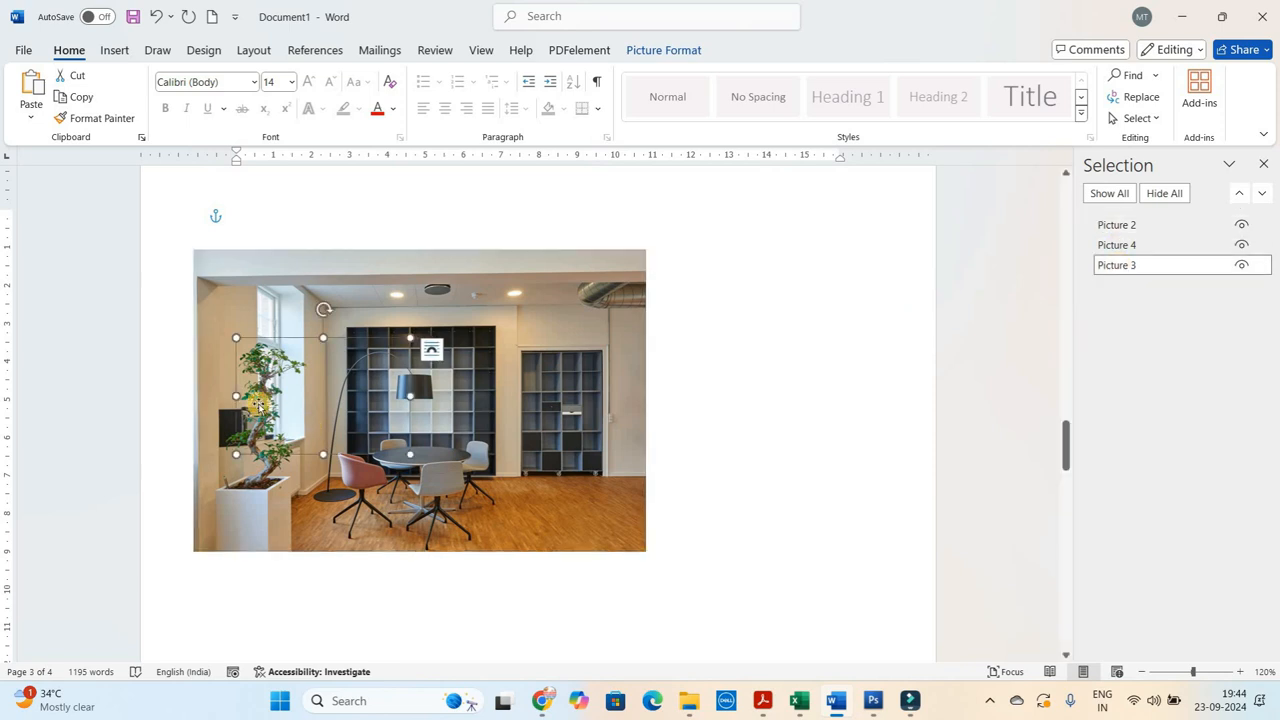